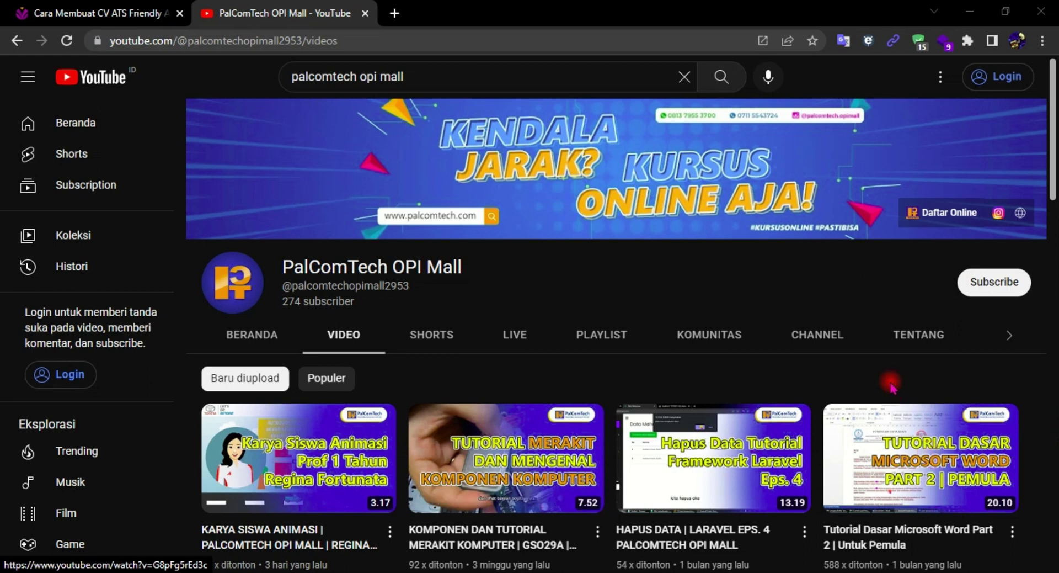
# - Switch to the 'Cara Membuat CV ATS Friendly' article and read its position, template and keyword tips
pyautogui.scroll(-2, 1054, 185)
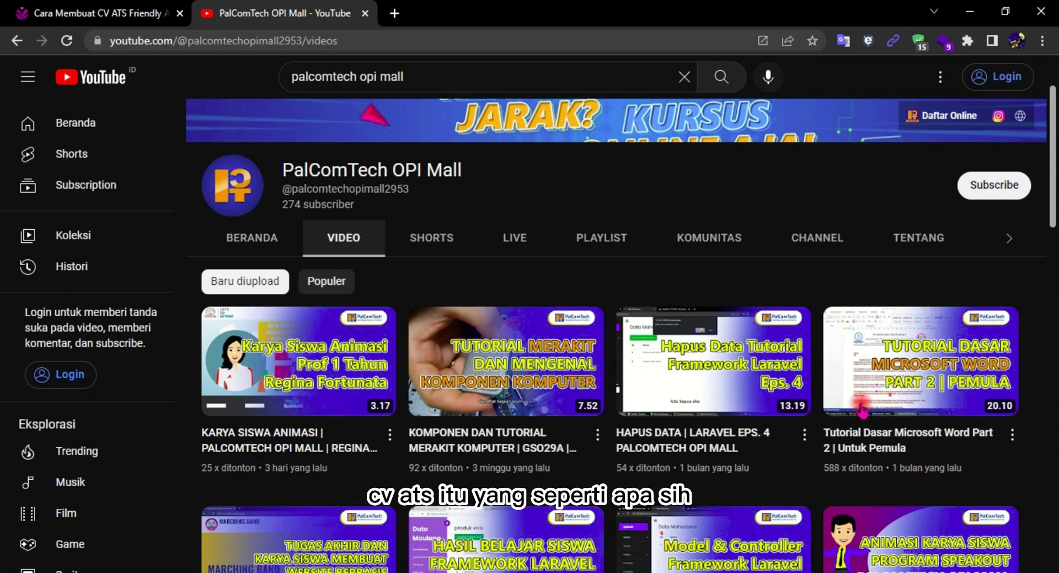
pyautogui.click(150, 7)
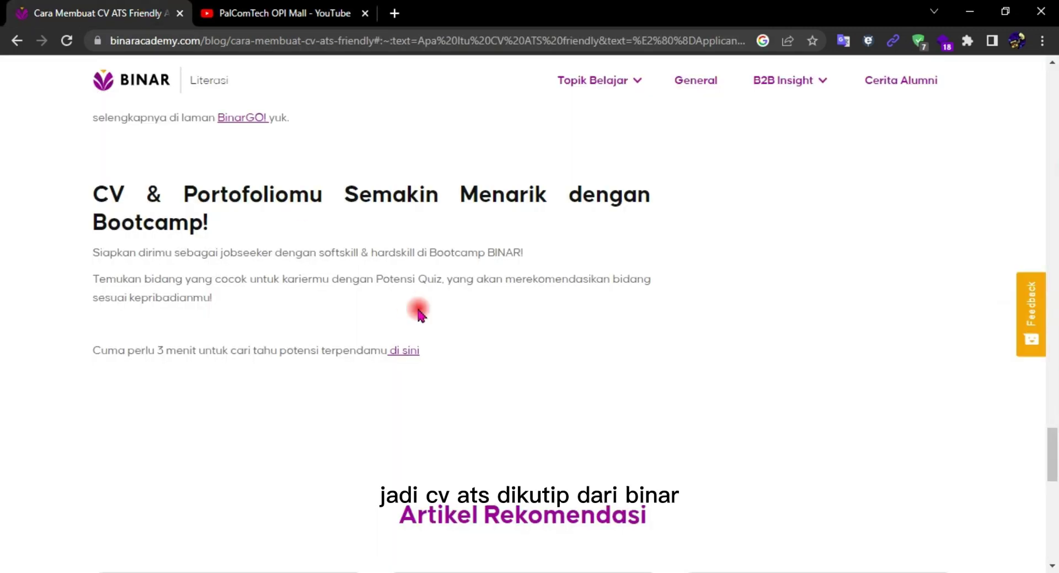
pyautogui.scroll(3, 416, 308)
pyautogui.scroll(10, 418, 309)
pyautogui.scroll(10, 420, 313)
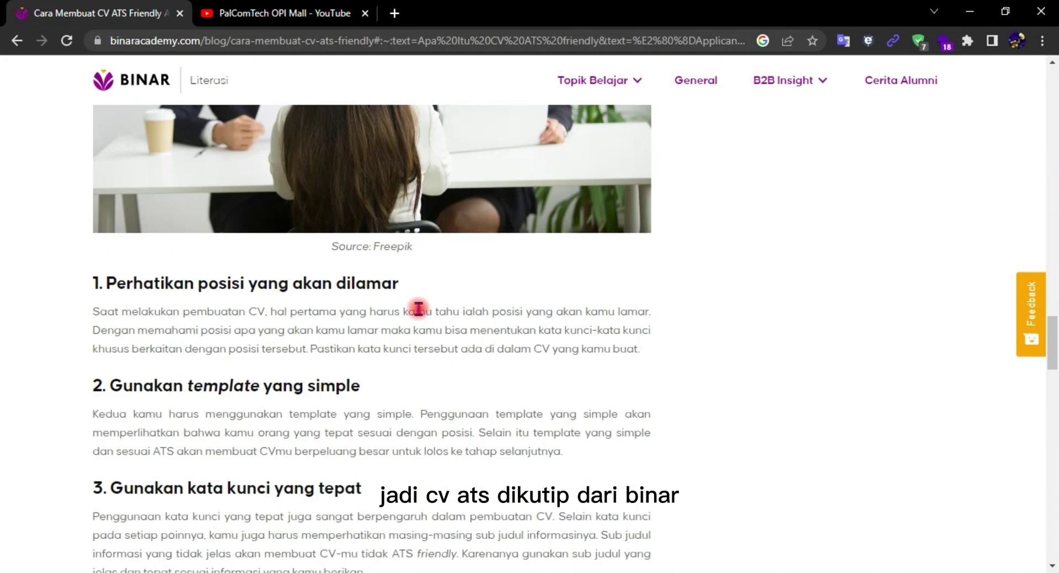
pyautogui.scroll(9, 418, 307)
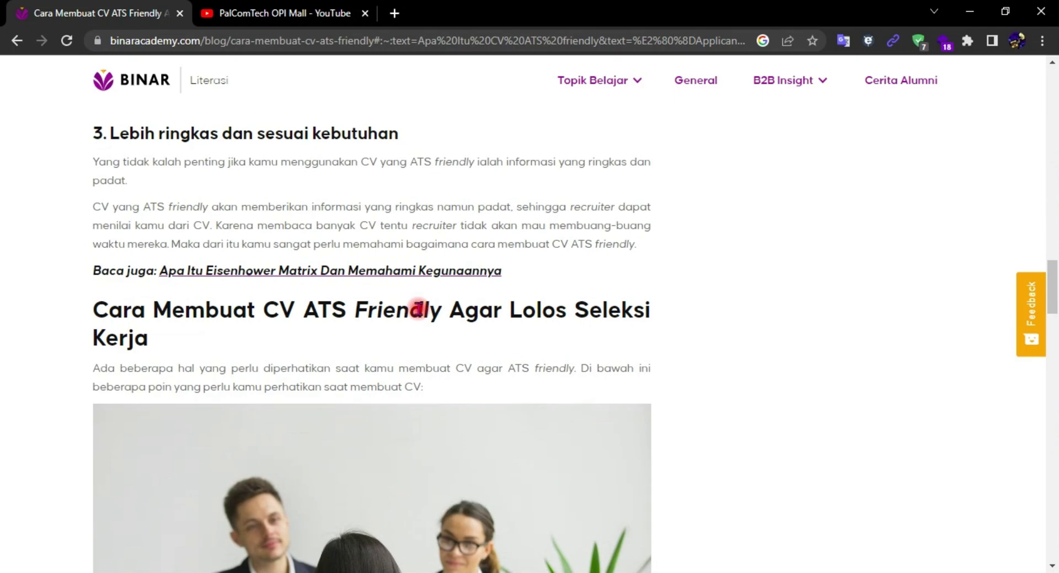
pyautogui.scroll(5, 418, 308)
pyautogui.scroll(2, 418, 308)
pyautogui.scroll(5, 418, 309)
pyautogui.scroll(7, 419, 308)
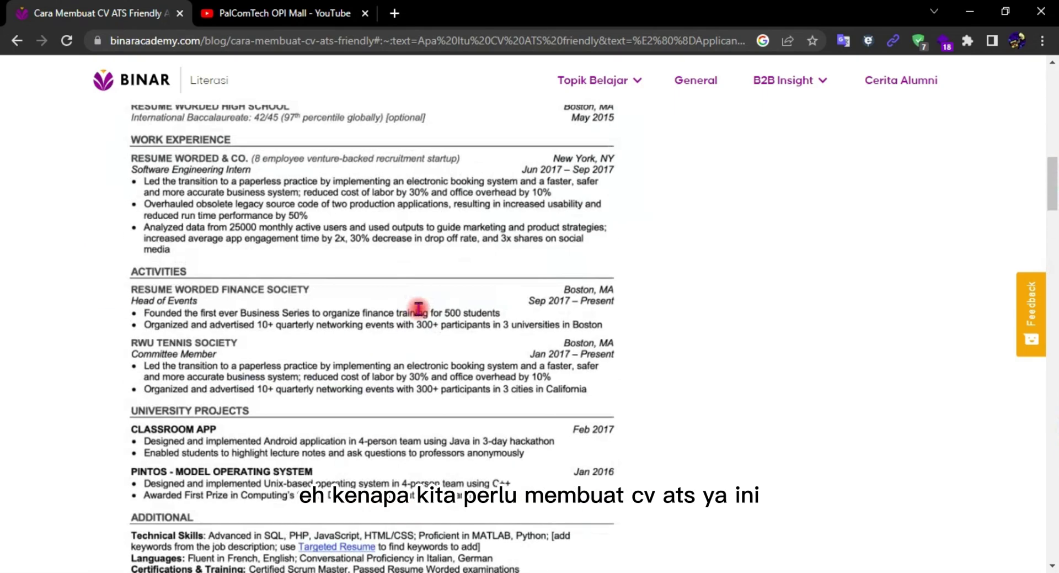
pyautogui.scroll(2, 418, 308)
pyautogui.scroll(2, 418, 309)
pyautogui.scroll(6, 419, 313)
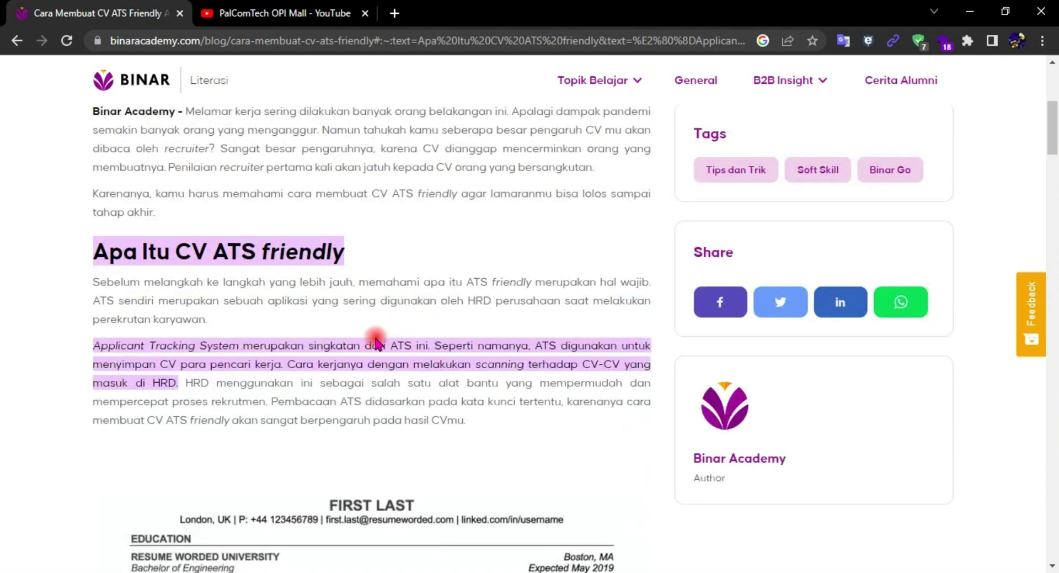
pyautogui.scroll(-1, 213, 359)
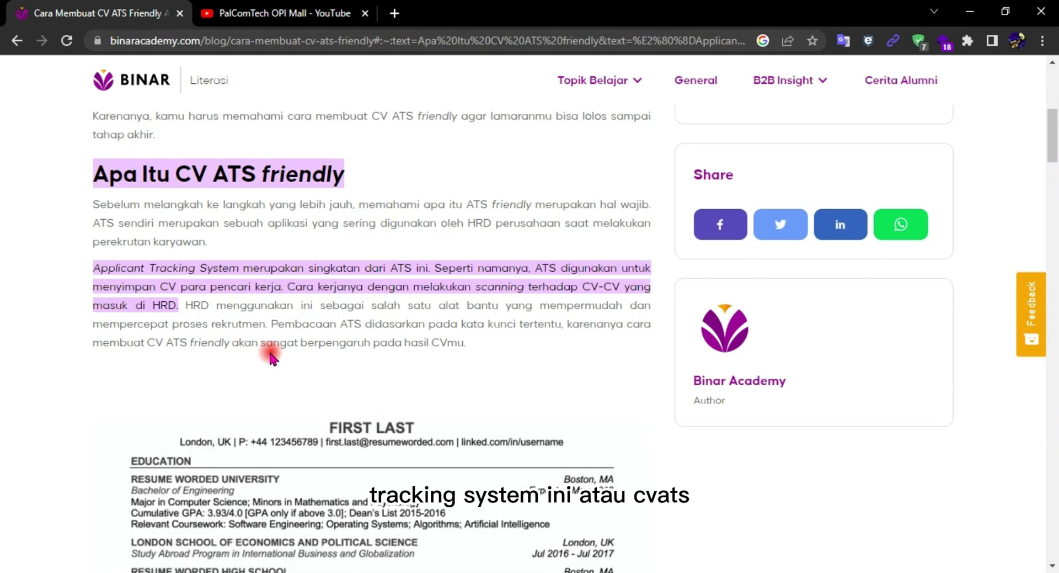
pyautogui.scroll(-4, 271, 356)
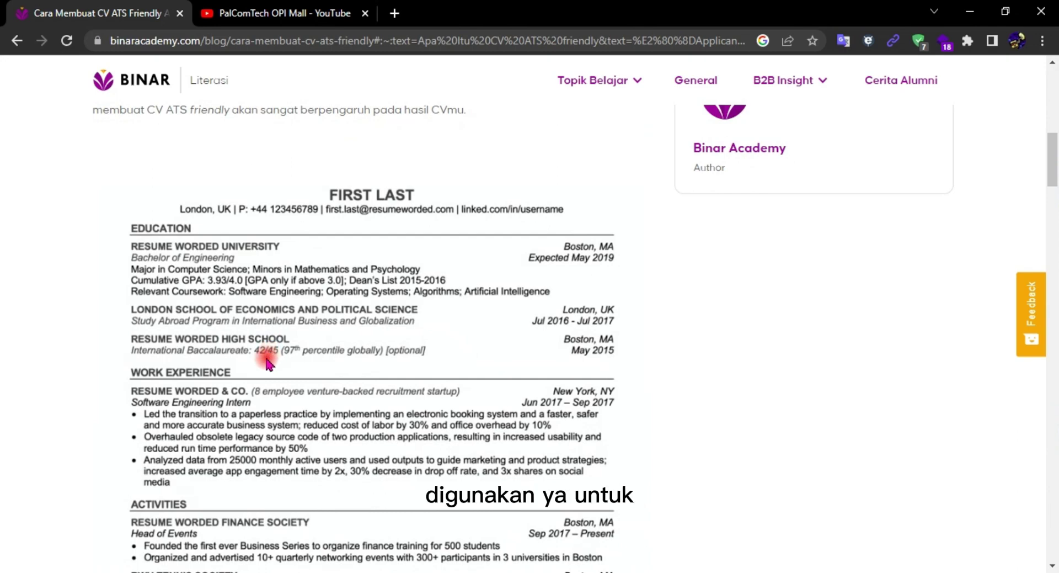
pyautogui.scroll(-8, 269, 363)
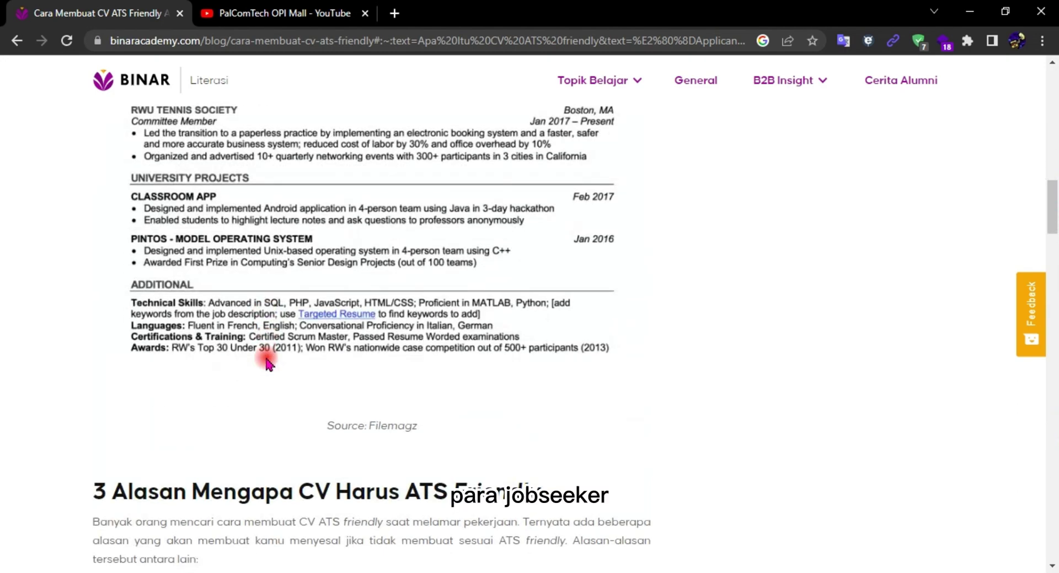
pyautogui.scroll(-4, 267, 358)
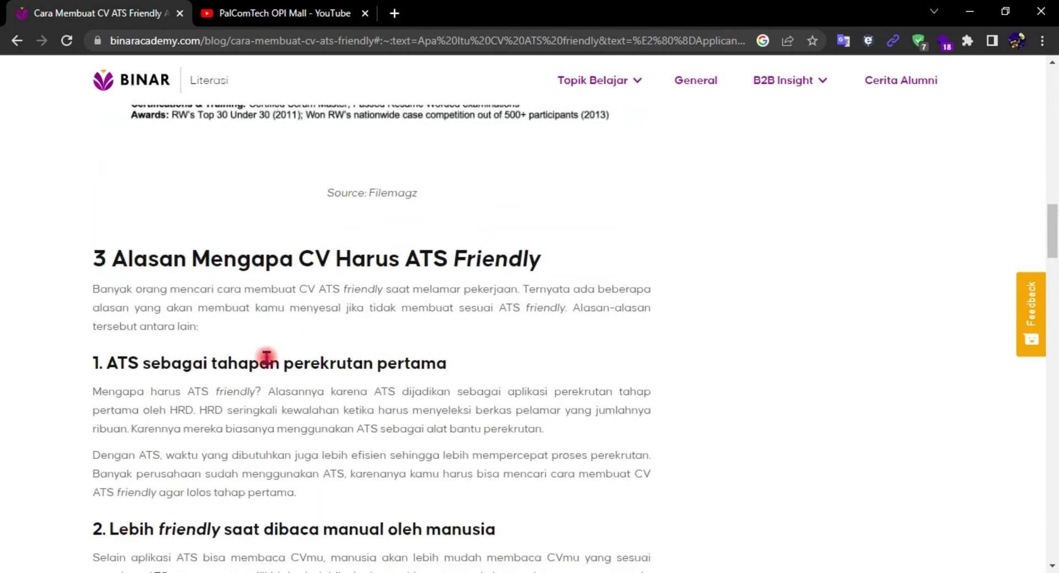
pyautogui.scroll(-4, 267, 358)
pyautogui.scroll(3, 267, 358)
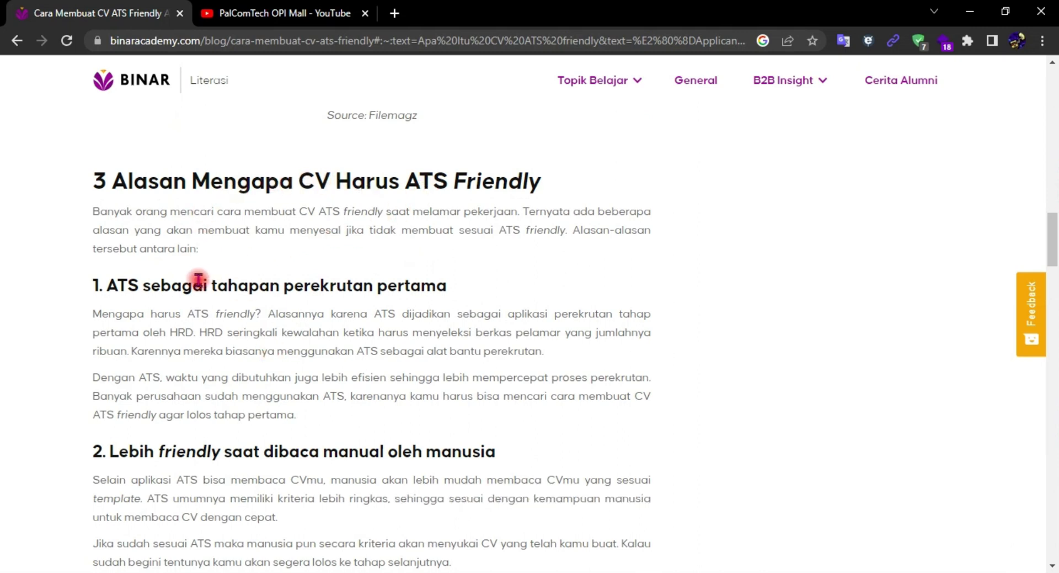
pyautogui.scroll(-3, 298, 287)
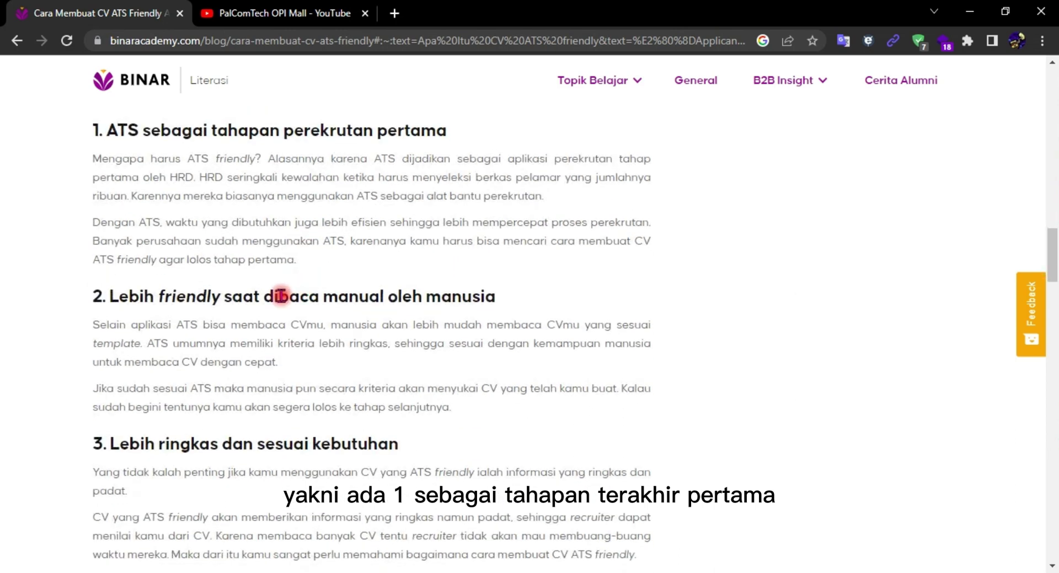
pyautogui.scroll(-3, 265, 300)
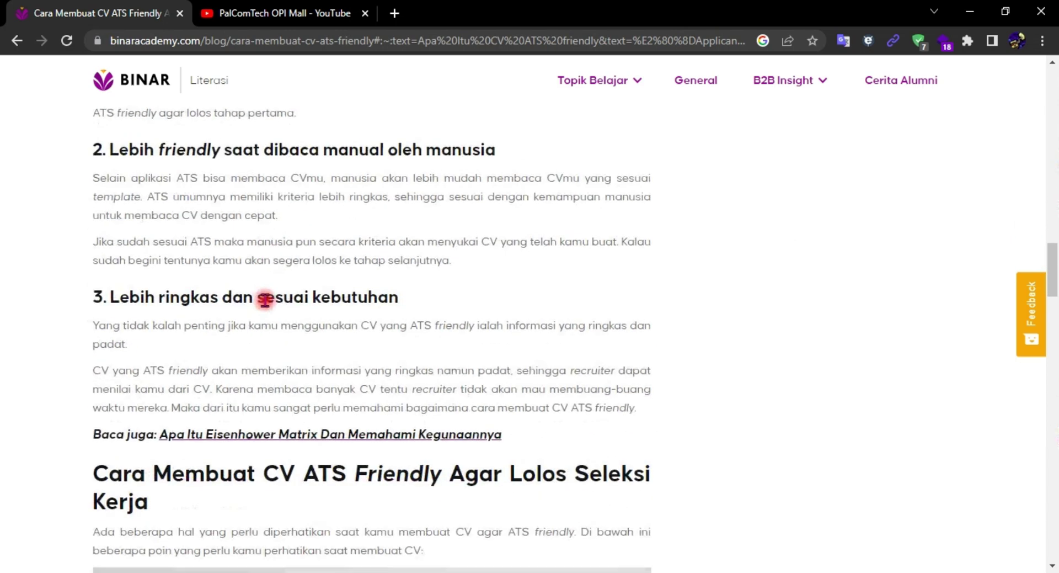
pyautogui.scroll(-3, 265, 303)
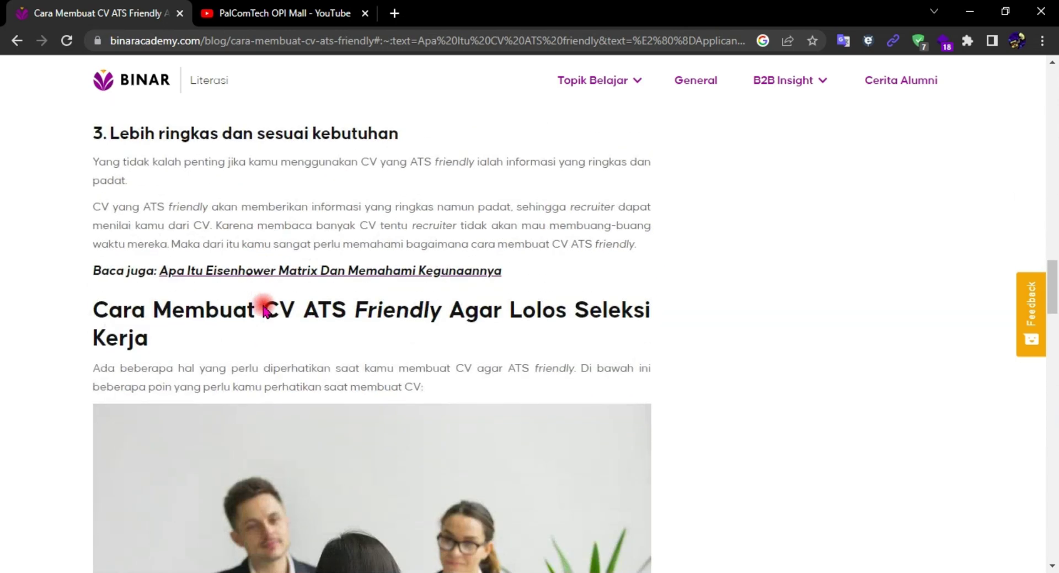
pyautogui.scroll(-6, 546, 313)
pyautogui.scroll(-4, 302, 395)
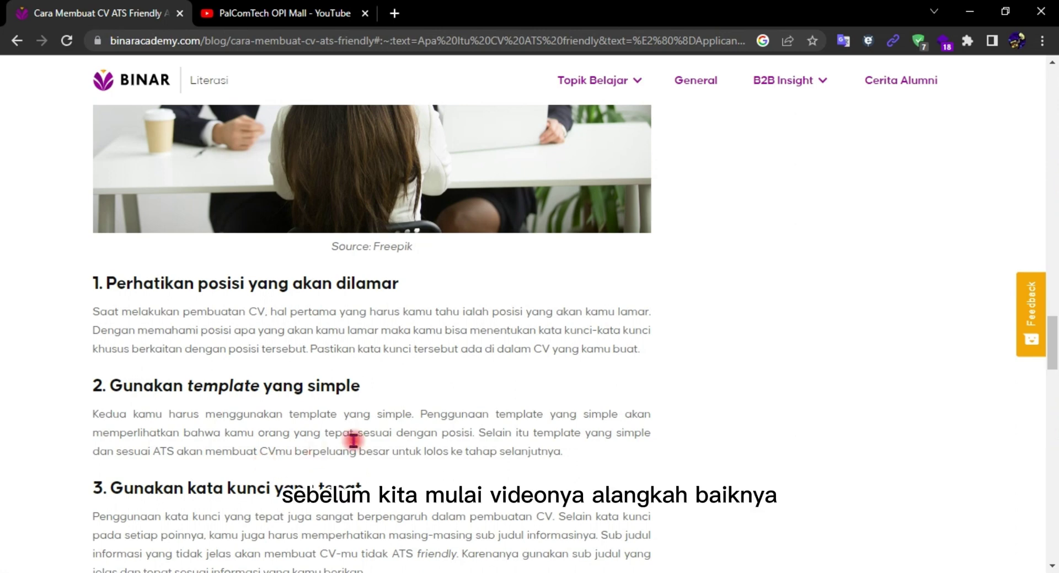
# - Return to the PalComTech OPI Mall YouTube tab and scroll up to the channel banner
pyautogui.click(248, 13)
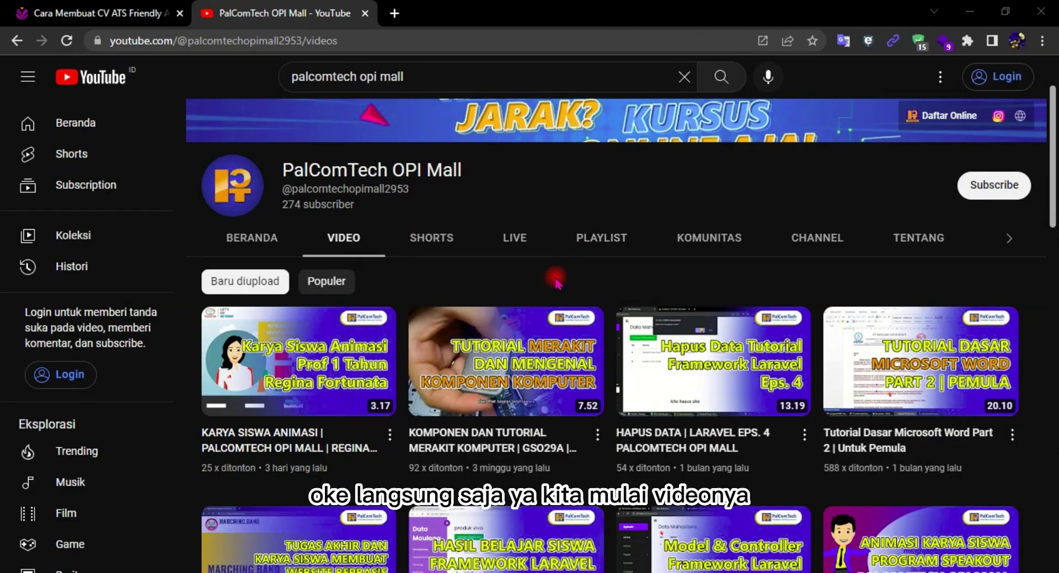
pyautogui.scroll(2, 552, 279)
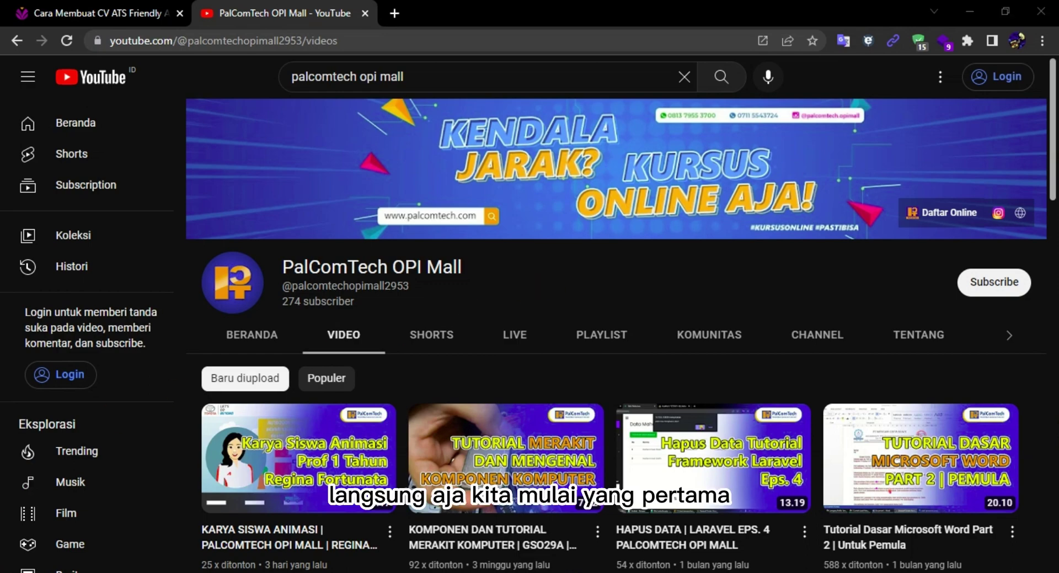
# - Launch Word 2013 by searching 'word' from the Start menu
pyautogui.press('super')
pyautogui.write('word')
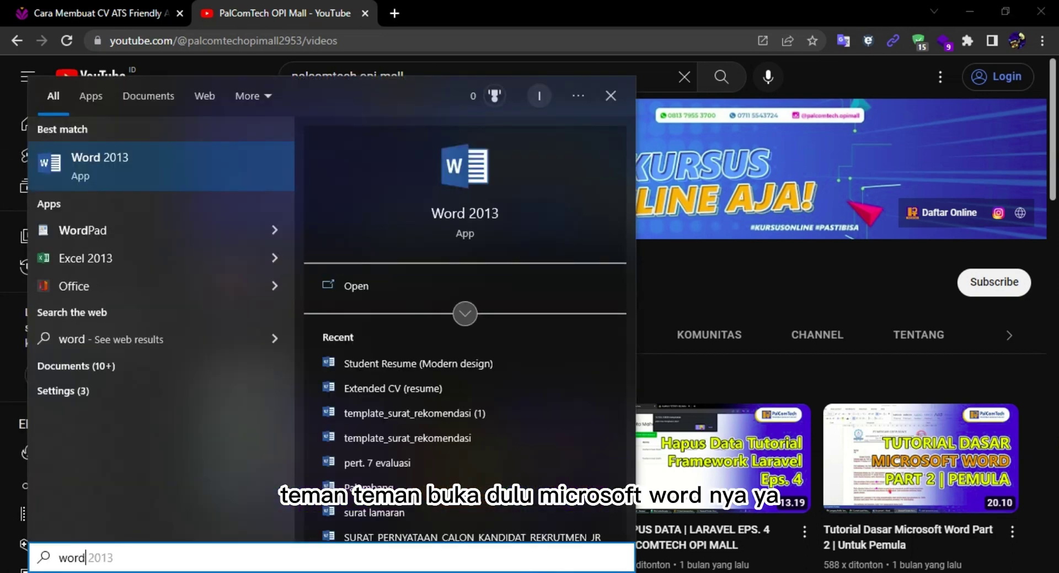
pyautogui.press('Return')
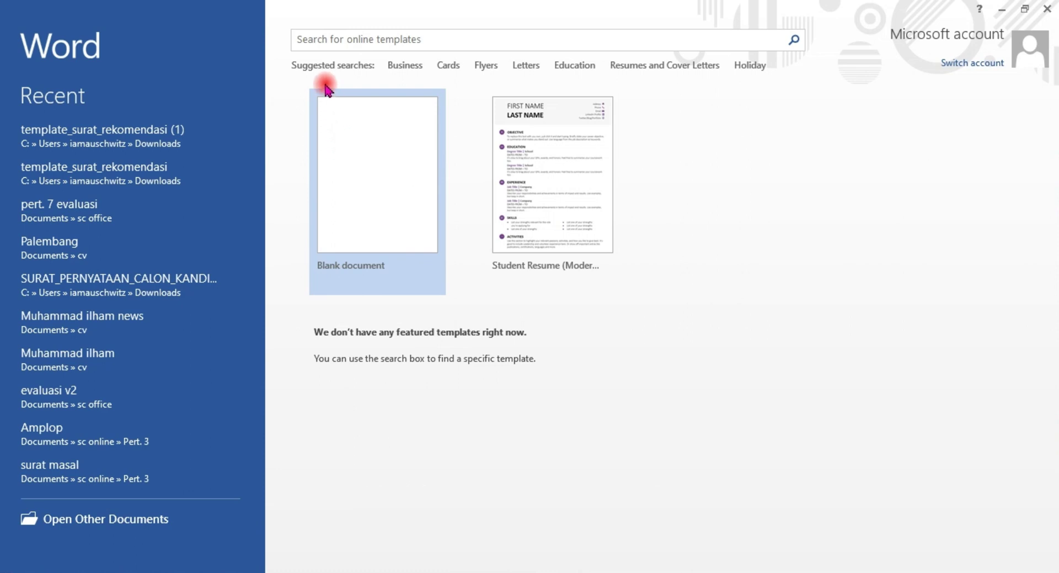
# - Search Word's online templates for 'cv'
pyautogui.click(336, 38)
pyautogui.write('c')
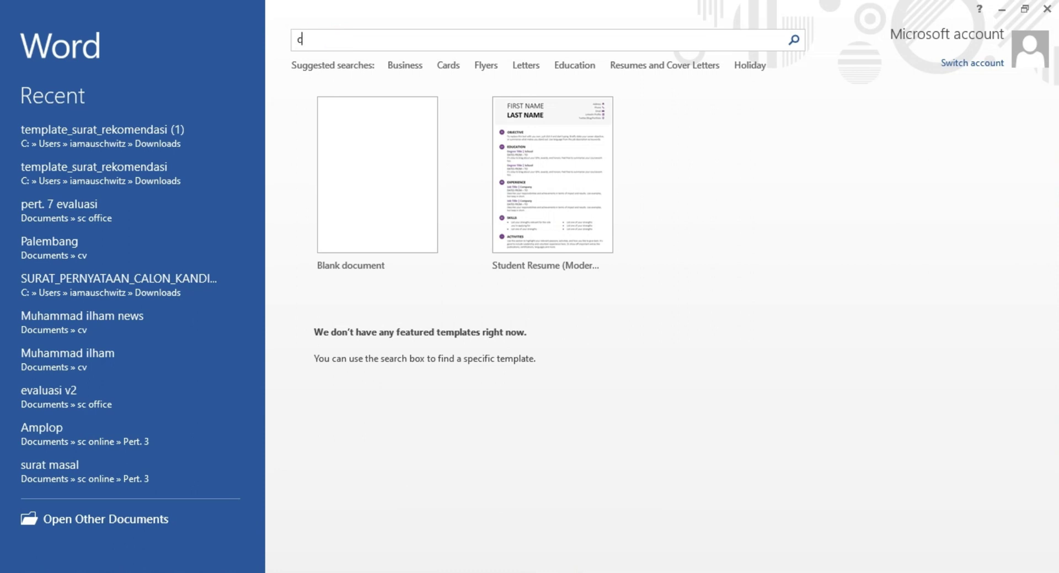
pyautogui.write('v')
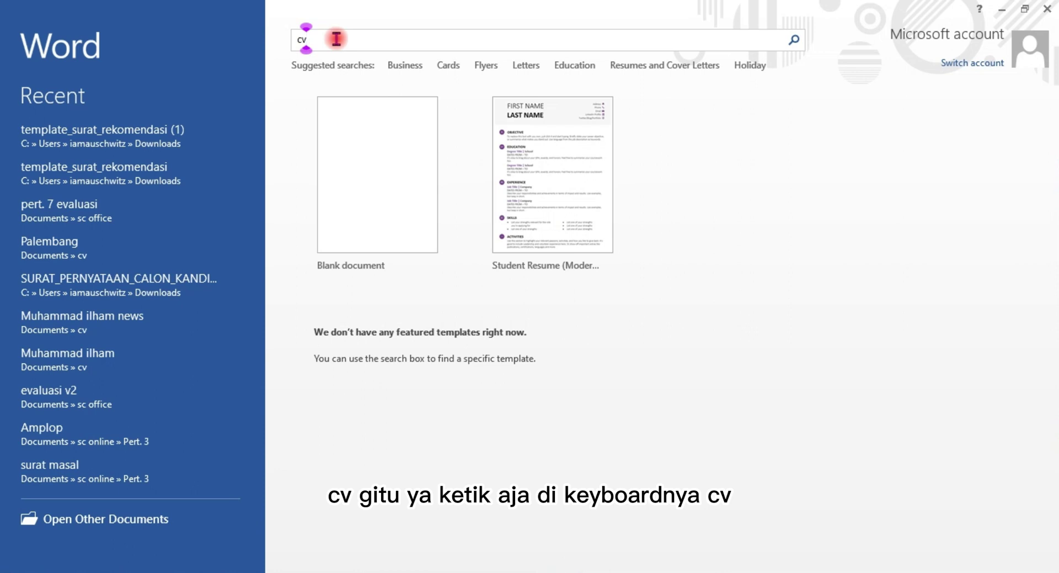
pyautogui.press('Return')
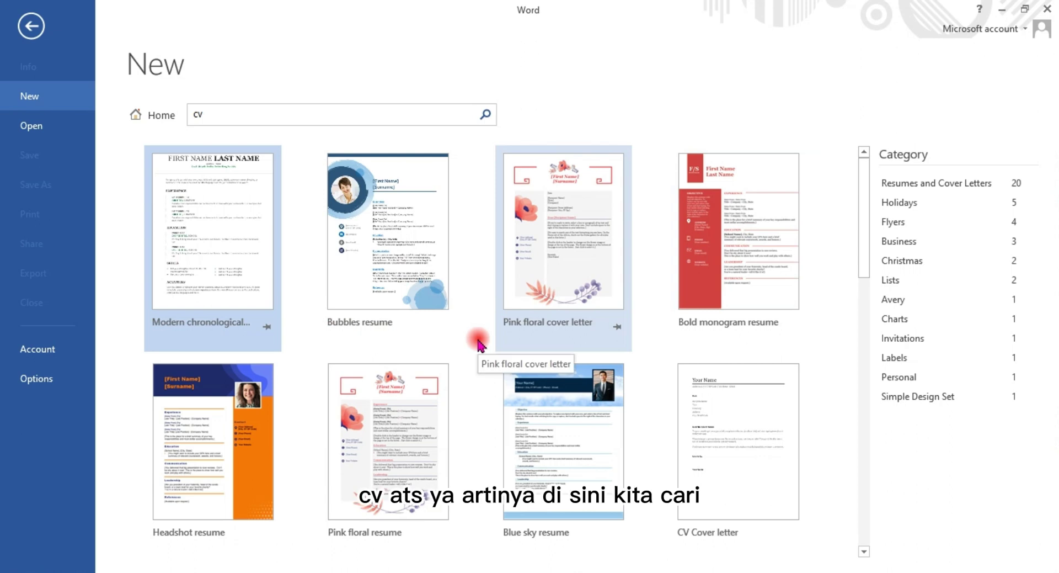
# - Create a new document from the Student Resume (Modern design) template
pyautogui.scroll(-3, 478, 343)
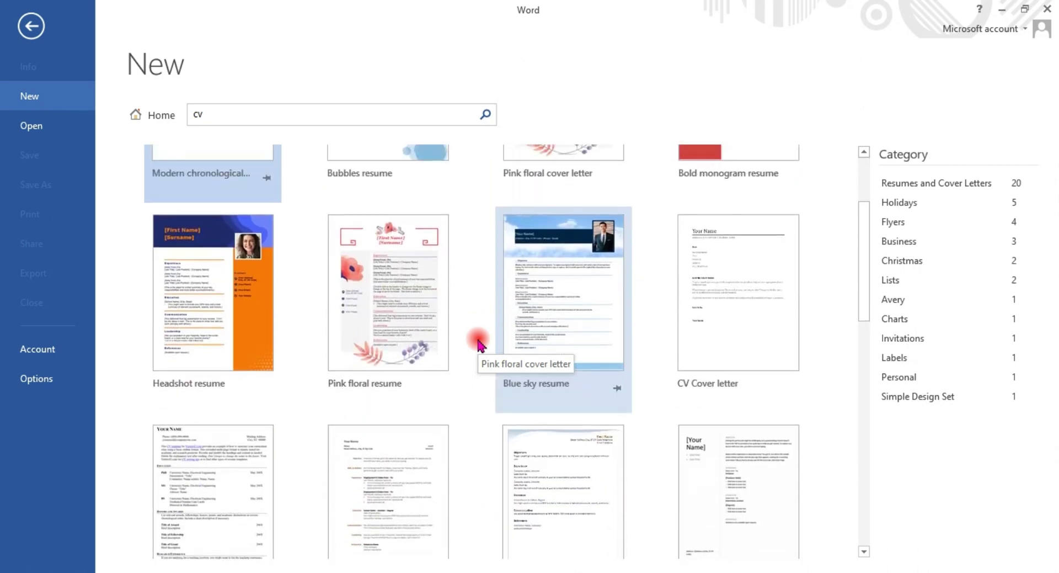
pyautogui.scroll(-2, 478, 343)
pyautogui.scroll(-2, 478, 343)
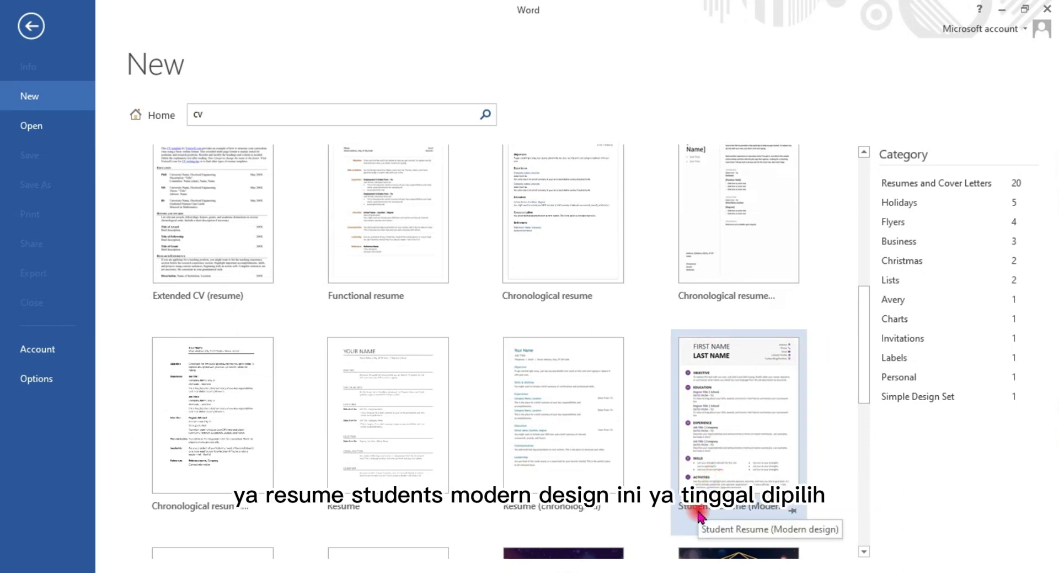
pyautogui.click(737, 409)
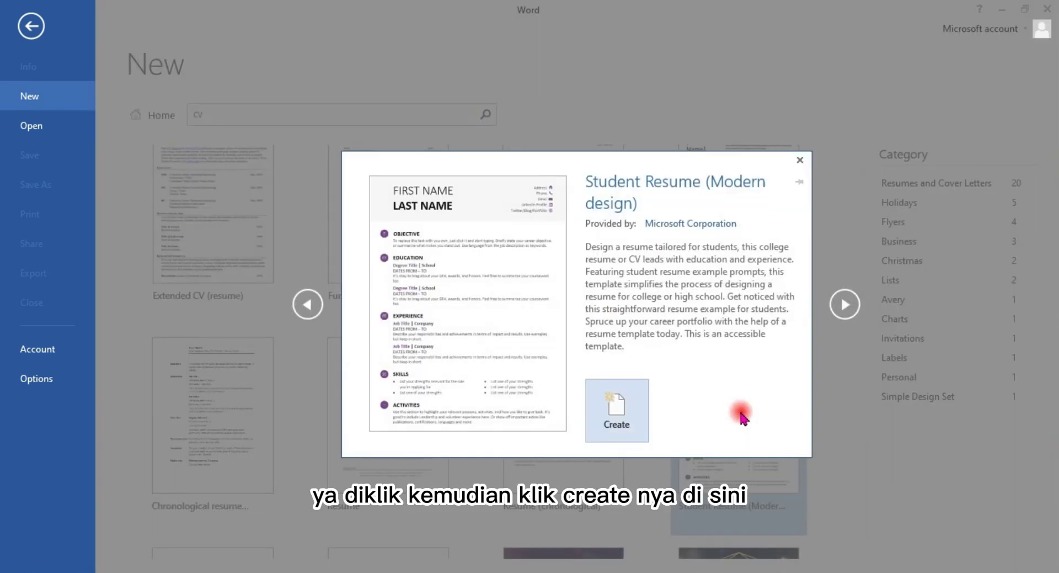
pyautogui.click(627, 405)
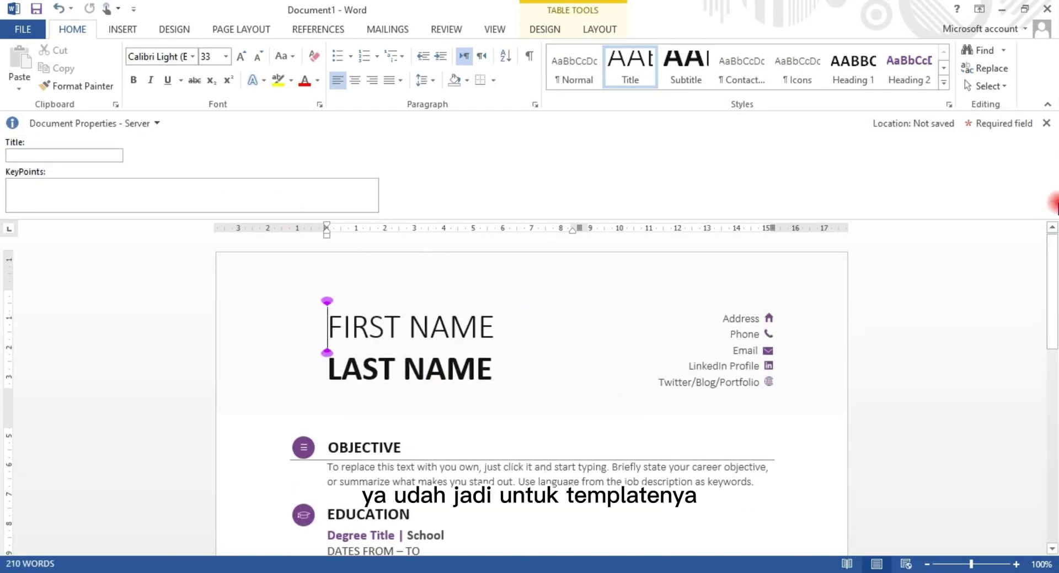
# - Close the Document Properties panel, look over the resume, and select the FIRST NAME placeholder
pyautogui.click(1047, 122)
pyautogui.scroll(-5, 426, 303)
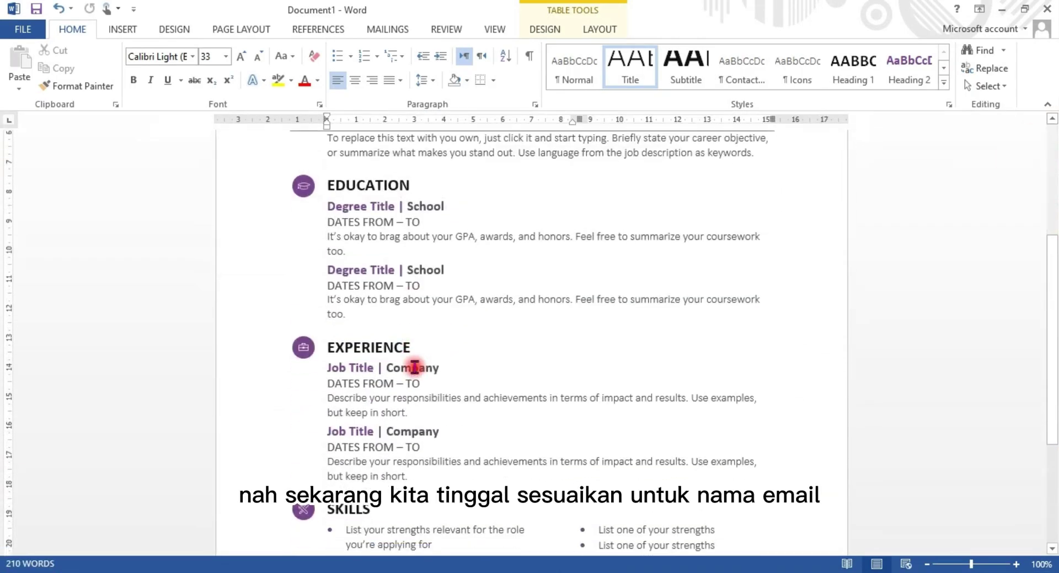
pyautogui.scroll(-5, 415, 367)
pyautogui.scroll(5, 415, 364)
pyautogui.scroll(4, 415, 365)
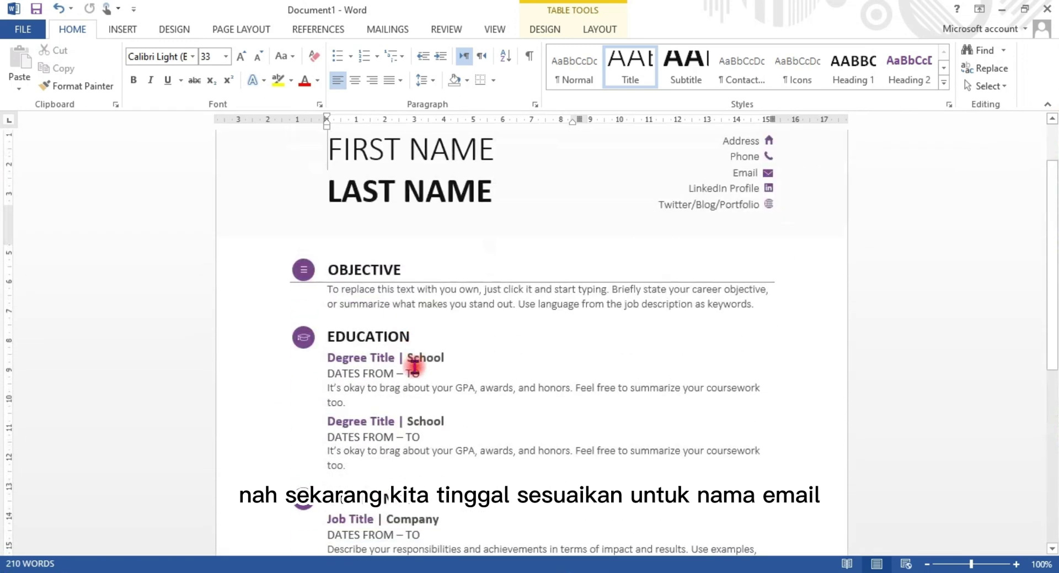
pyautogui.scroll(2, 421, 367)
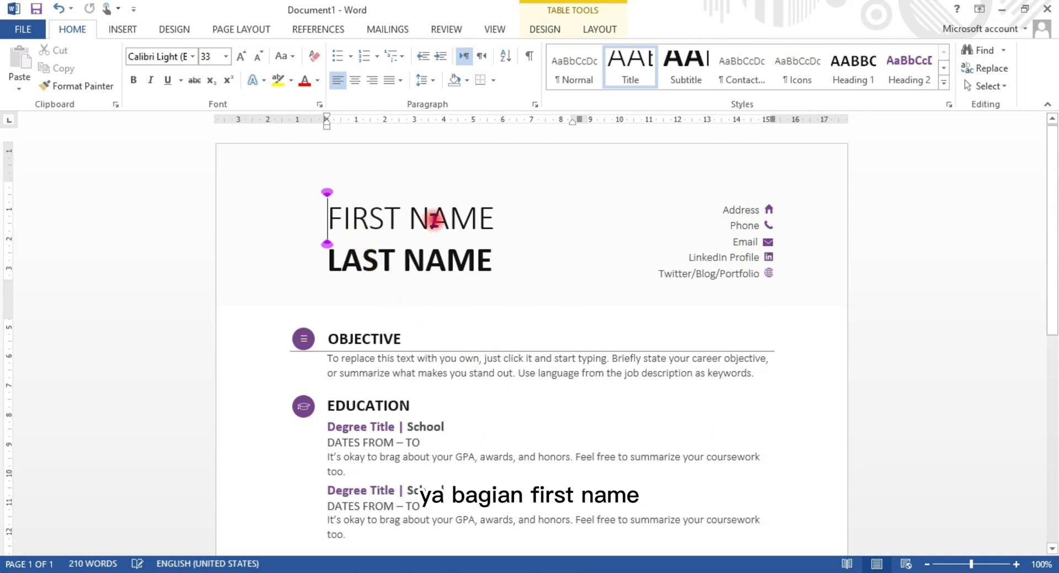
pyautogui.click(335, 219)
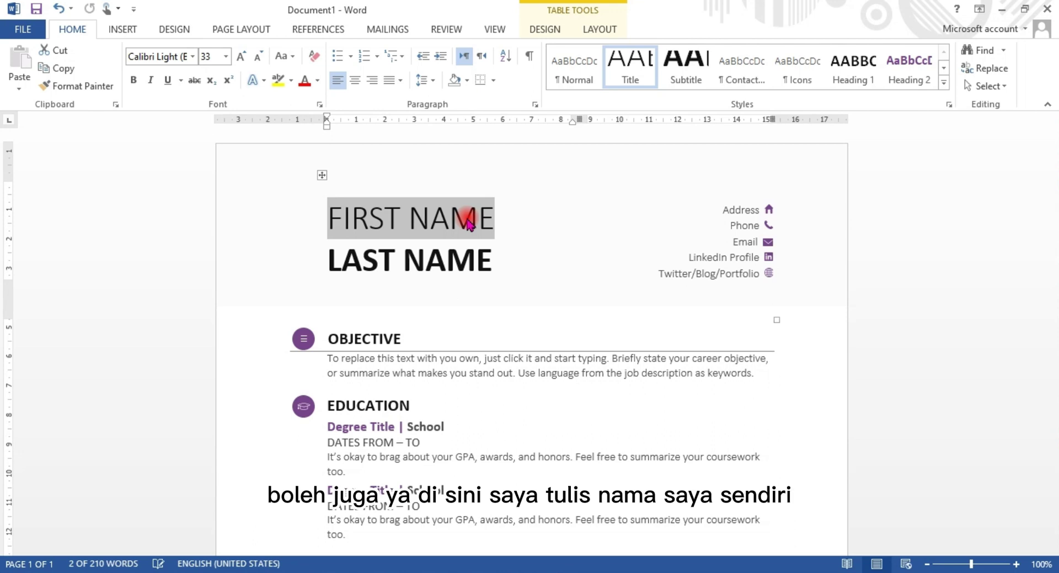
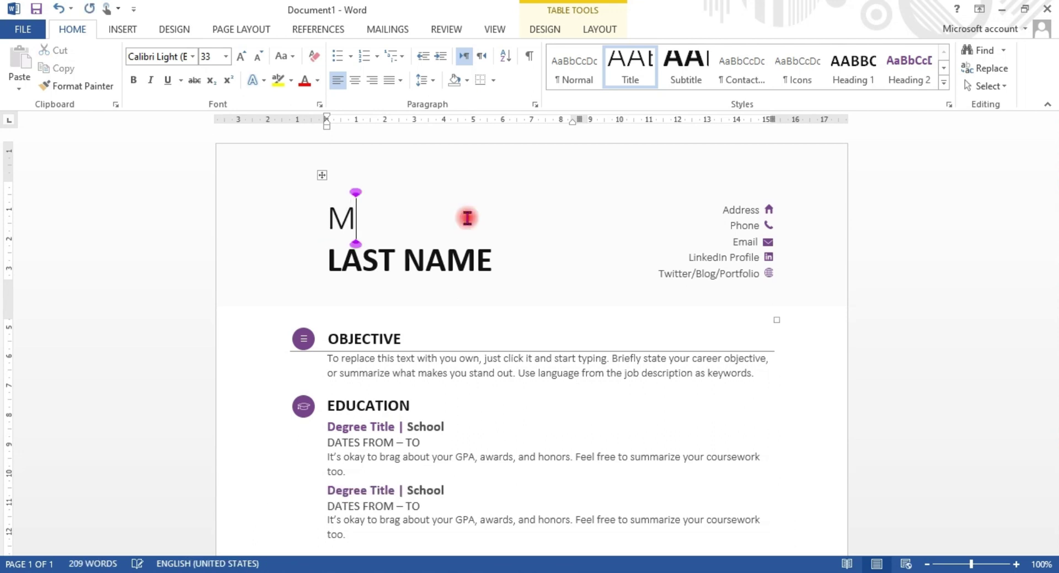
# - Replace the FIRST NAME placeholder with the applicant's first name
pyautogui.press('BackSpace')
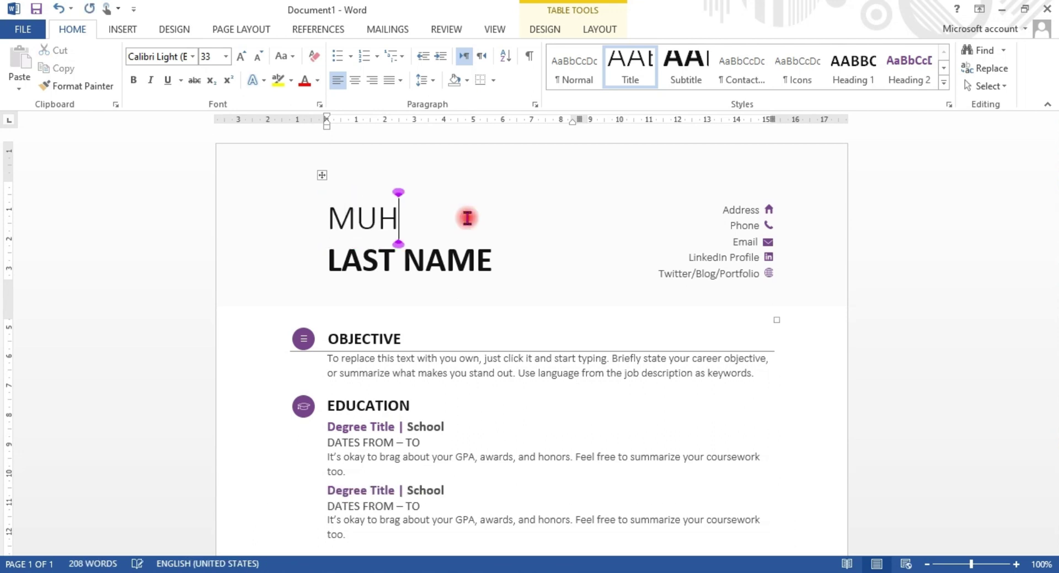
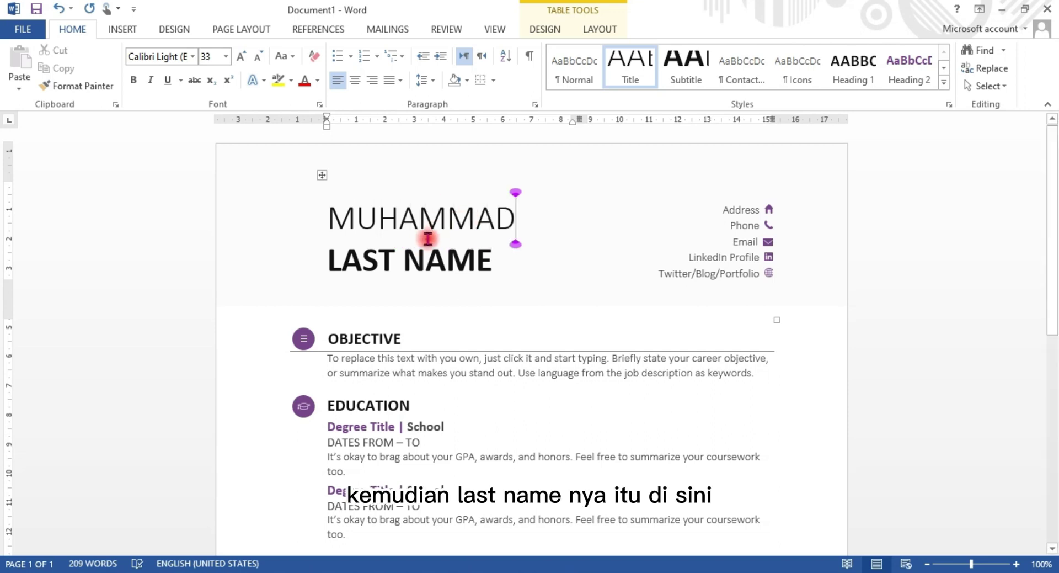
# - Replace LAST NAME with the applicant's last name, deleting the added degree suffix
pyautogui.click(342, 264)
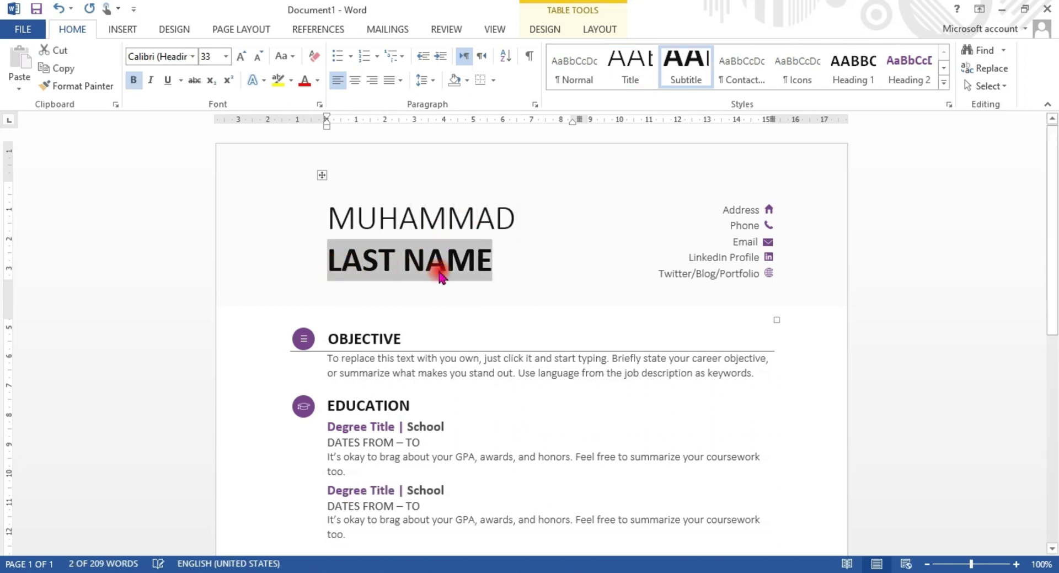
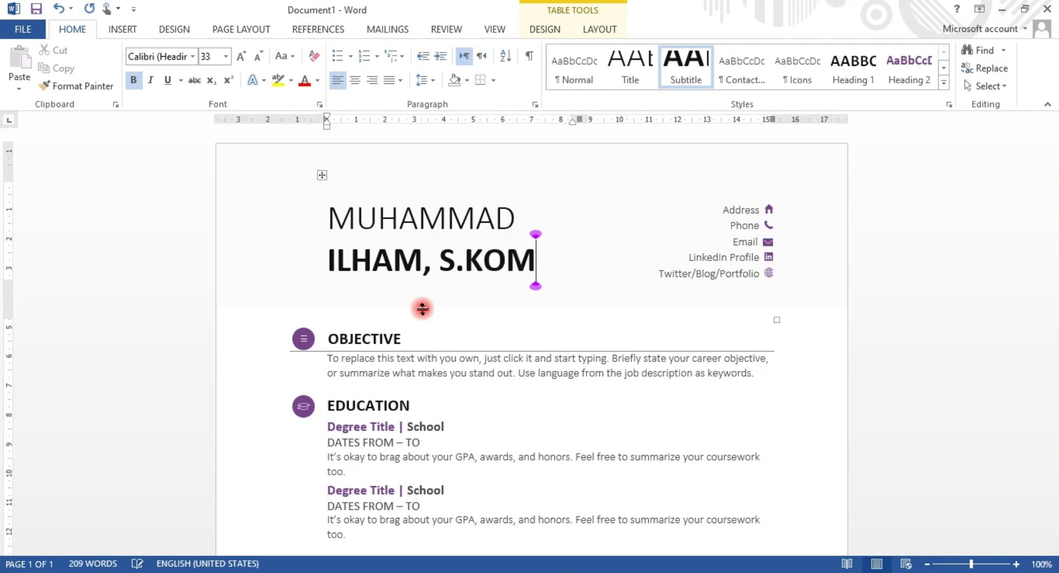
pyautogui.doubleClick(426, 268)
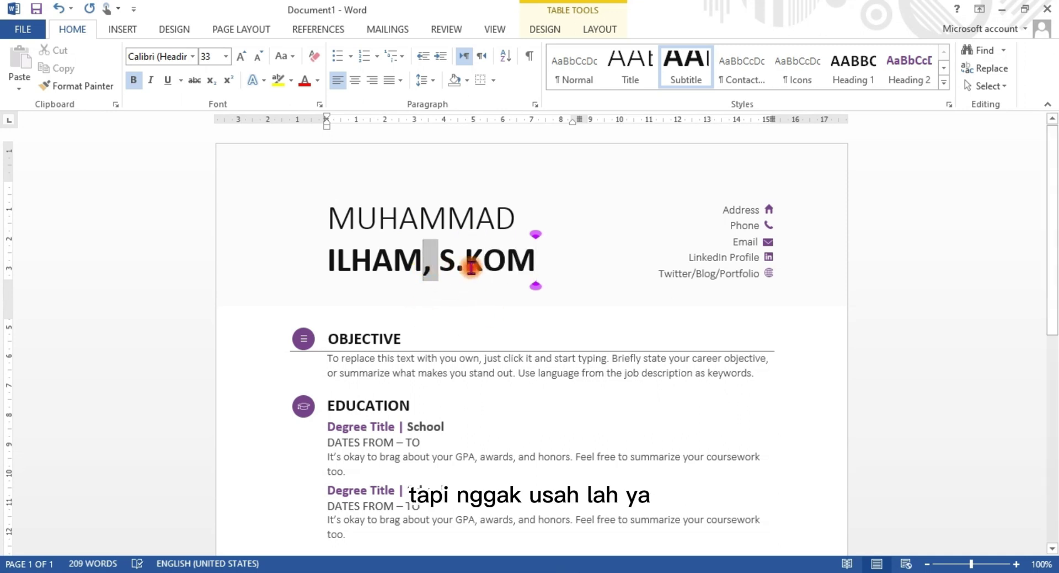
pyautogui.moveTo(472, 268); pyautogui.dragTo(531, 268)
pyautogui.press('BackSpace')
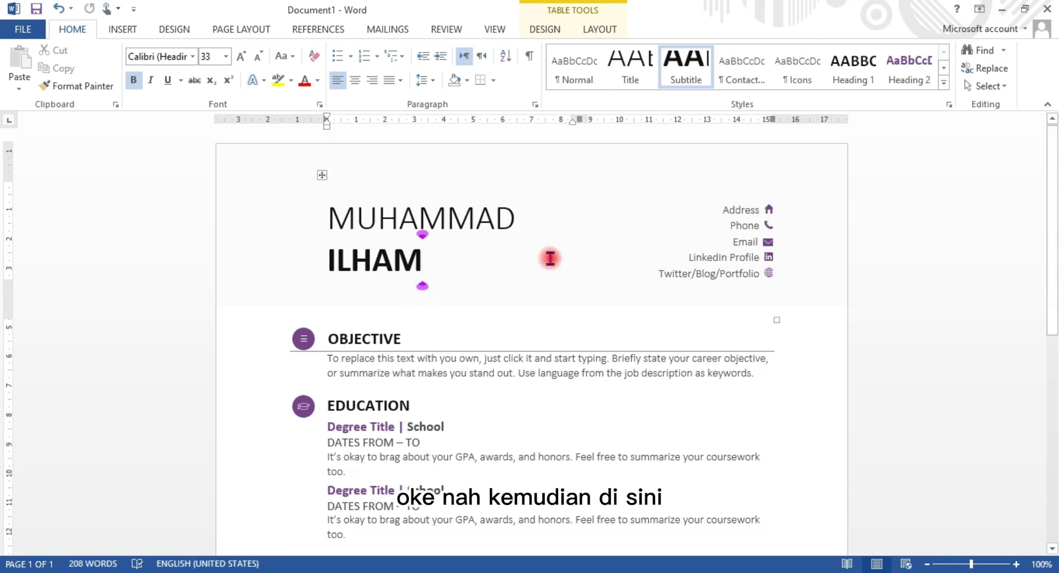
pyautogui.scroll(1, 775, 231)
pyautogui.scroll(1, 778, 230)
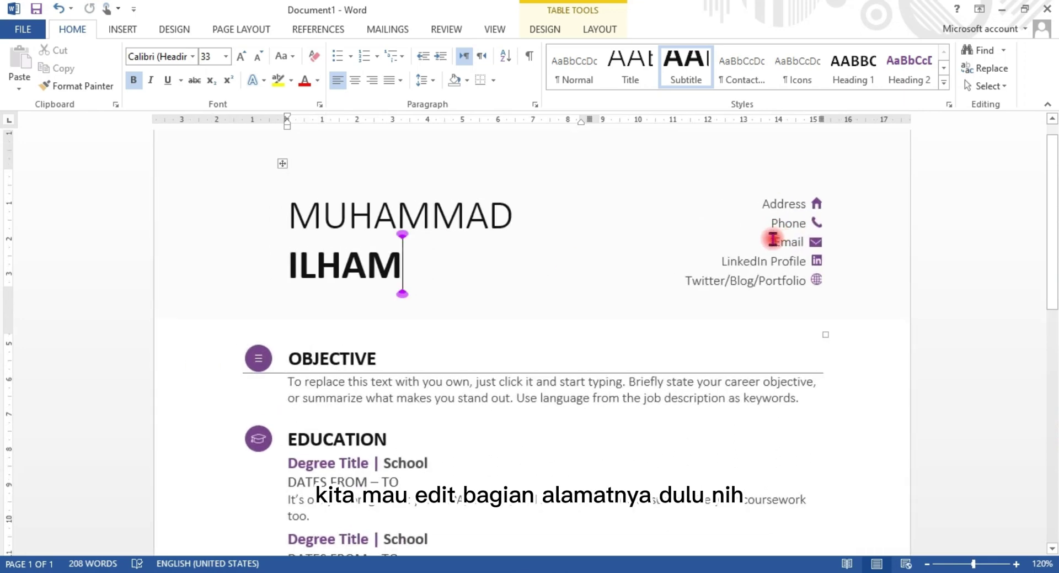
pyautogui.click(783, 204)
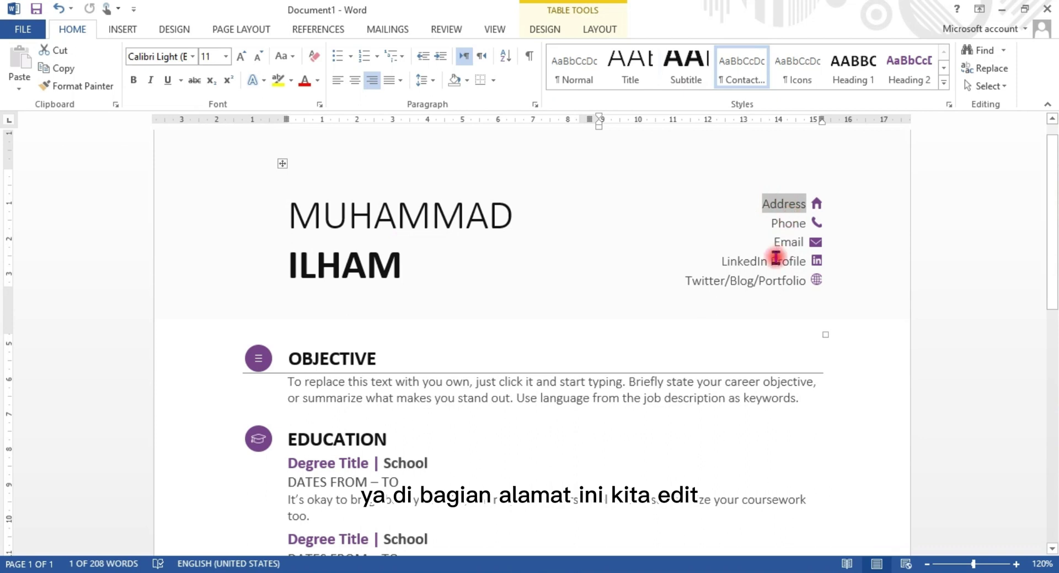
# - Replace the Address placeholder with the applicant's street address, correcting typos
pyautogui.press('BackSpace')
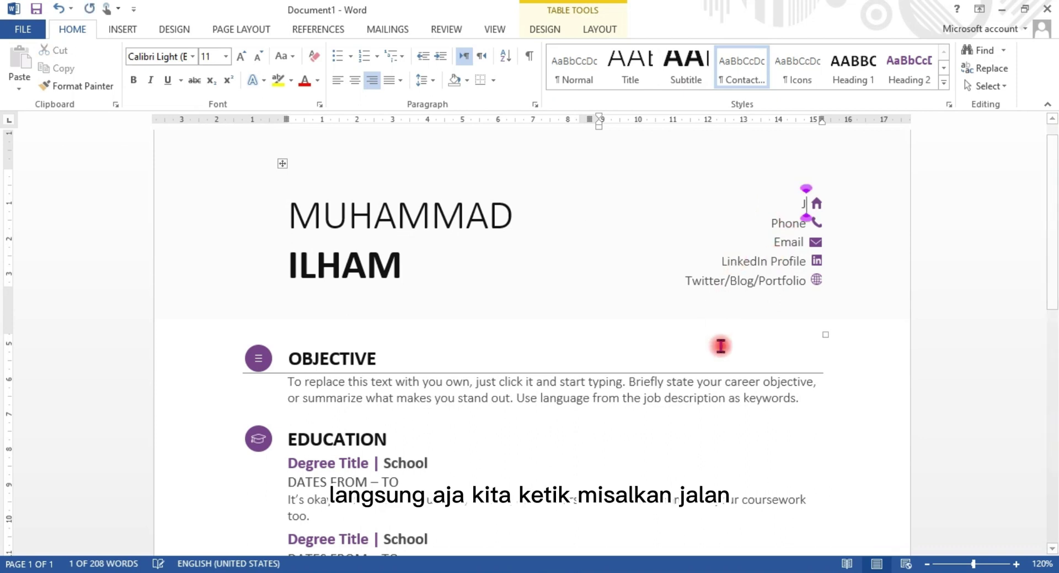
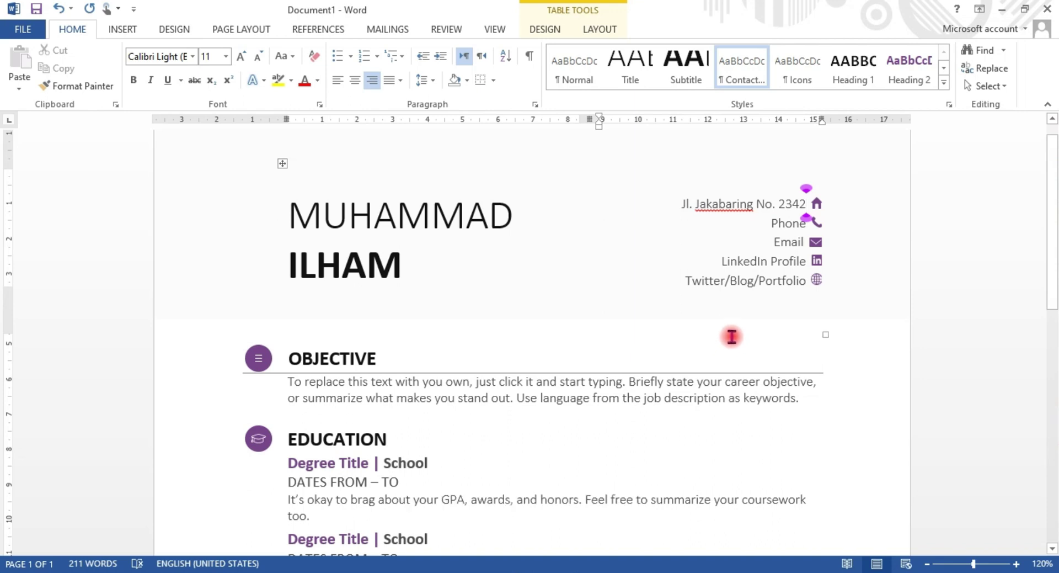
# - Fill the Phone and Email placeholders with the applicant's phone number and e-mail address
pyautogui.click(788, 225)
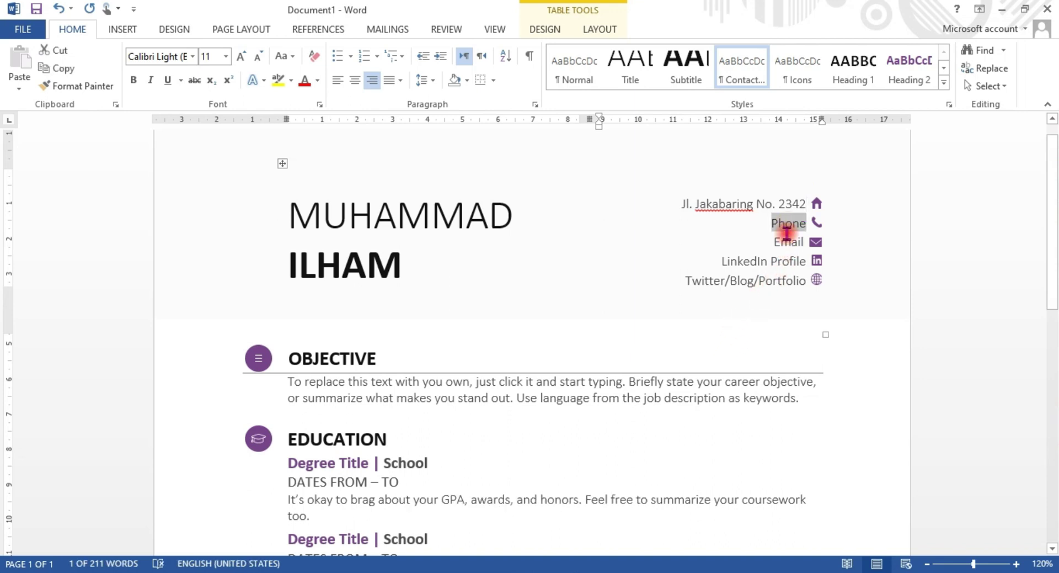
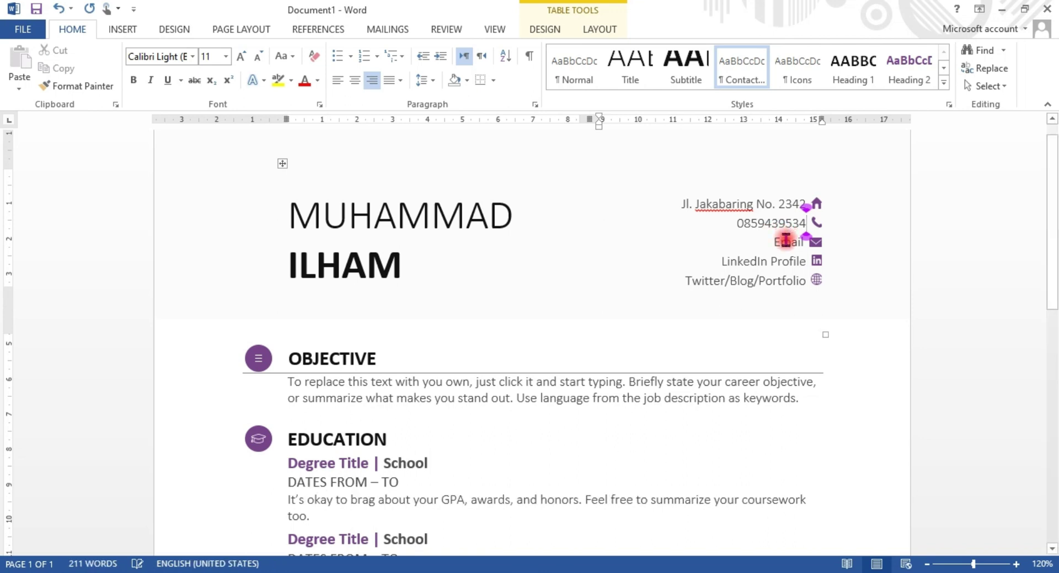
pyautogui.click(788, 243)
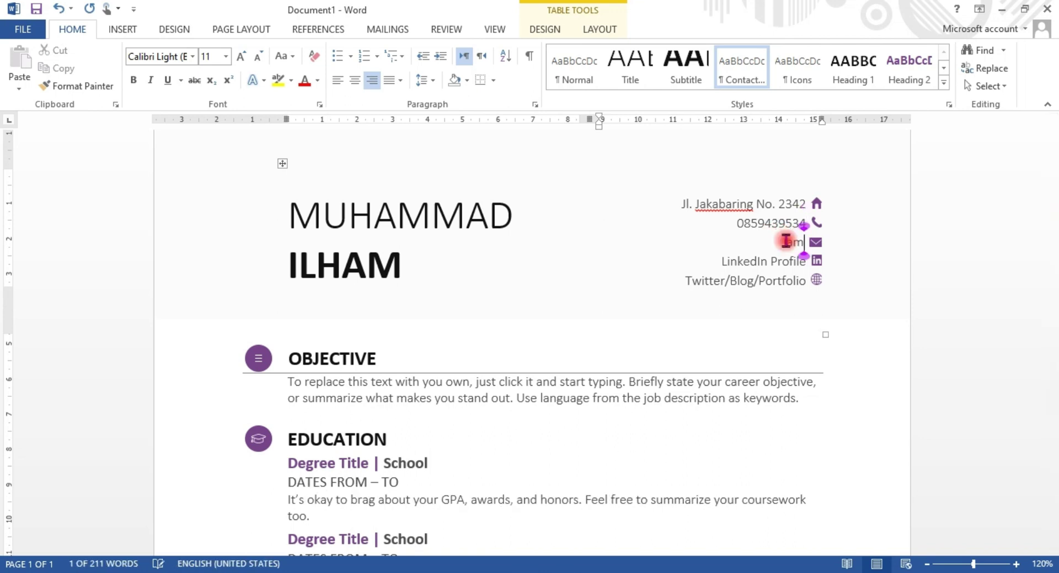
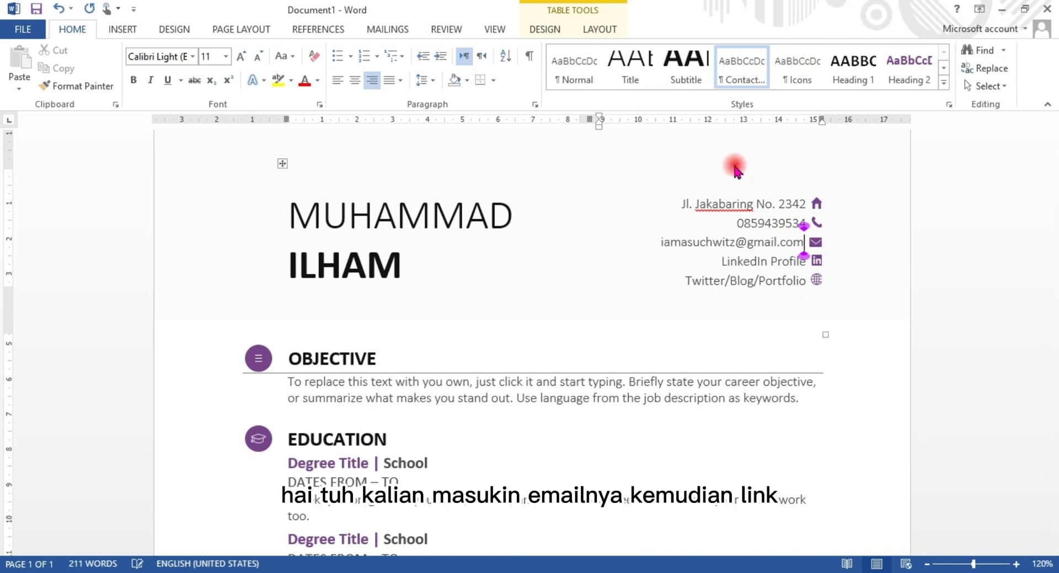
pyautogui.click(738, 264)
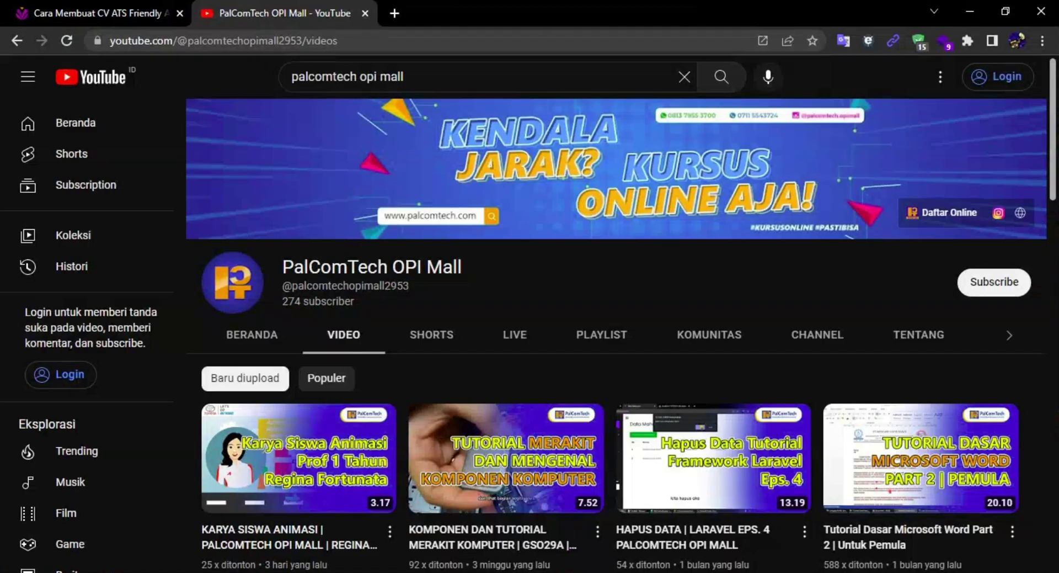
# - Open LinkedIn in a new tab and go to your own profile page
pyautogui.click(395, 14)
pyautogui.write('linkedin.com/feed/')
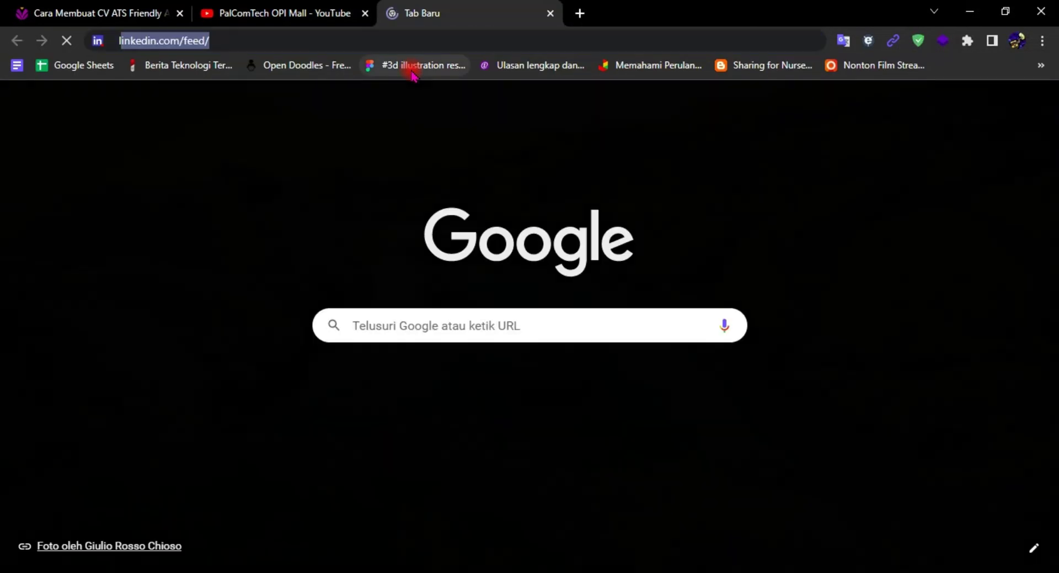
pyautogui.press('Return')
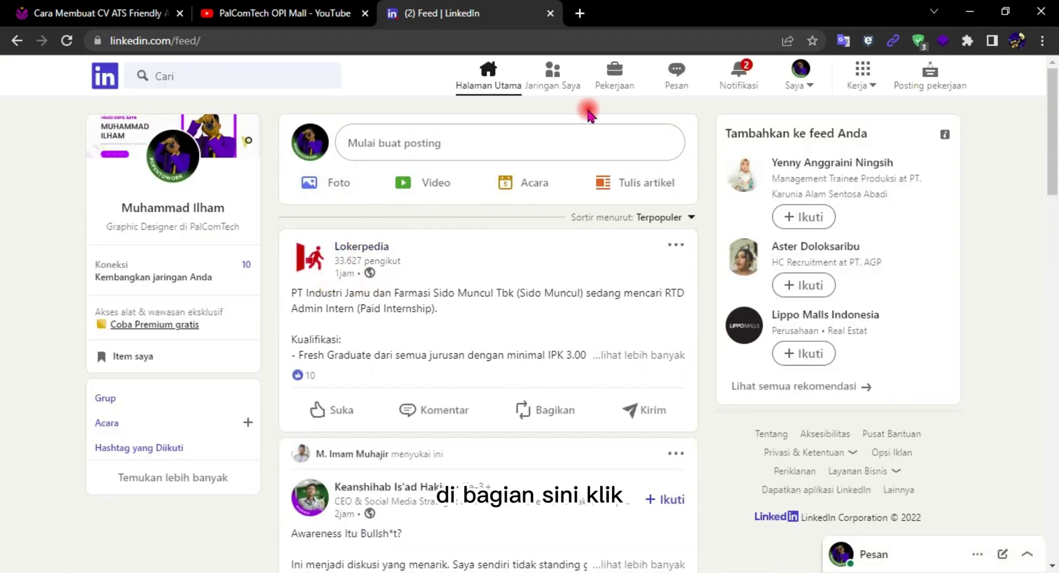
pyautogui.click(801, 73)
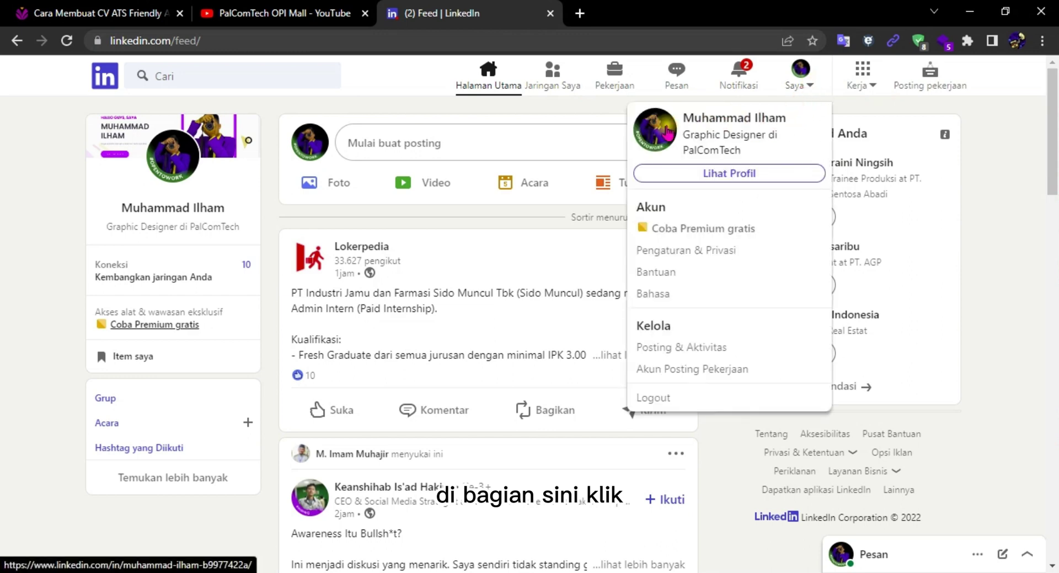
pyautogui.click(669, 133)
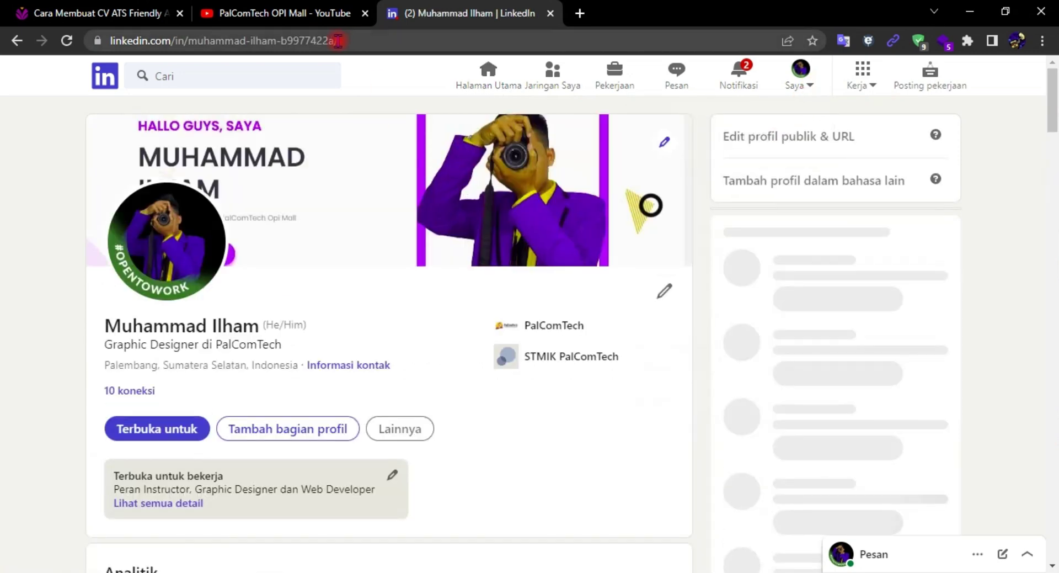
# - Copy the profile username from the page's web address
pyautogui.moveTo(399, 41); pyautogui.dragTo(211, 40)
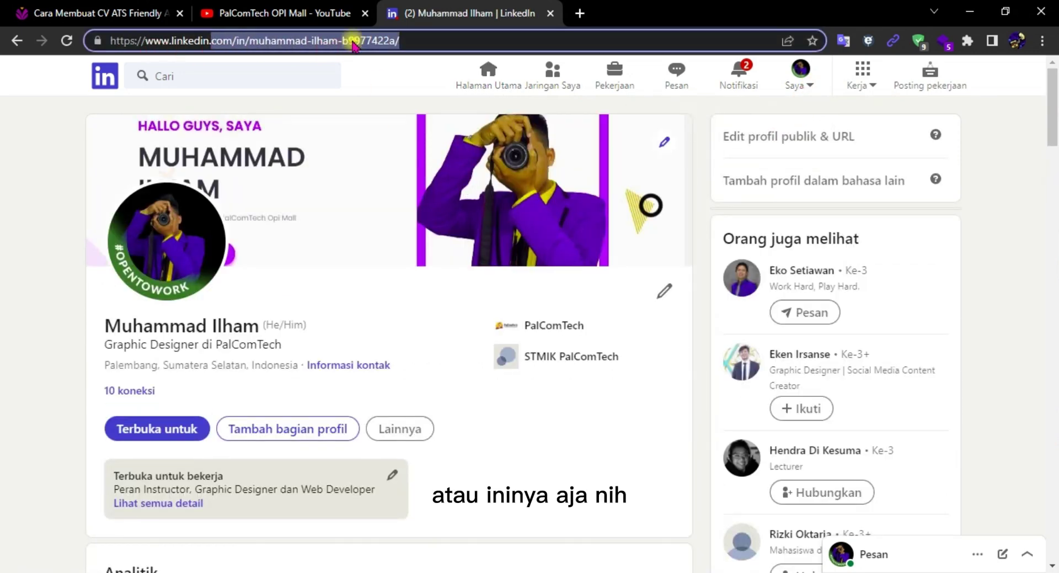
pyautogui.moveTo(396, 40); pyautogui.dragTo(257, 40)
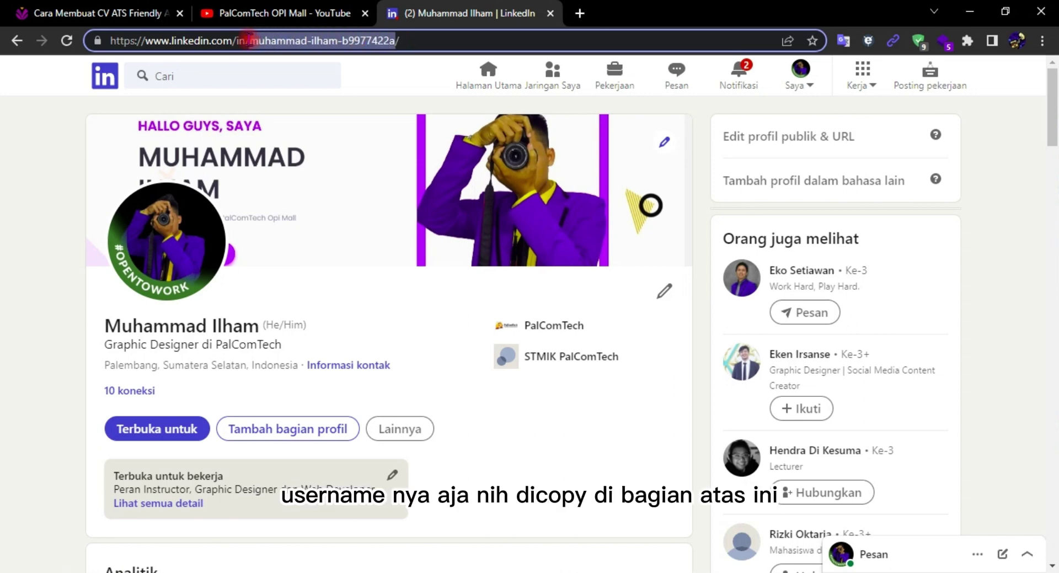
pyautogui.rightClick(280, 42)
pyautogui.click(311, 123)
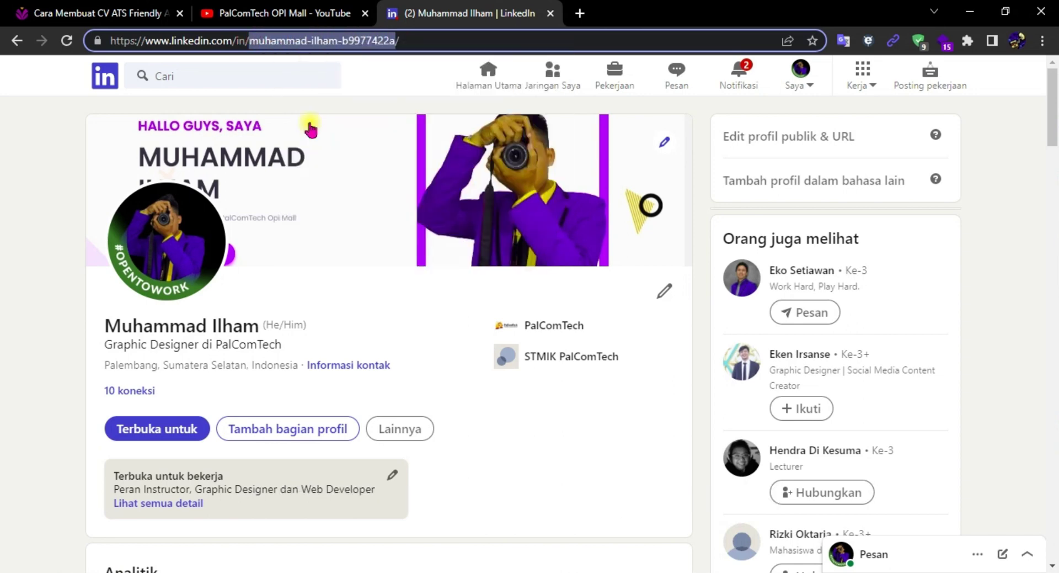
# - Paste the LinkedIn username into the CV and replace Twitter/Blog/Portfolio with the personal website address
pyautogui.hotkey('alt', 'Tab')
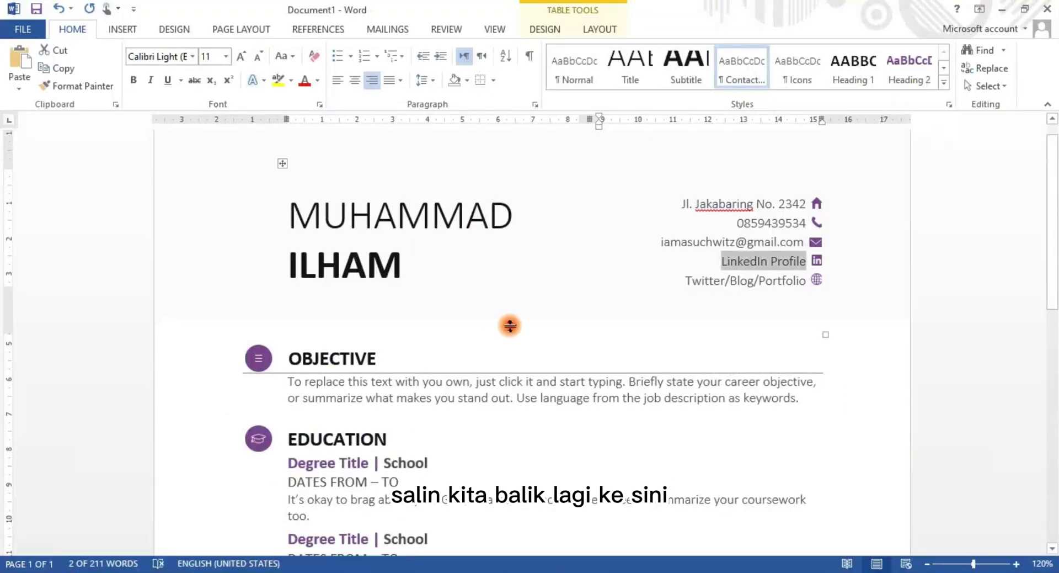
pyautogui.hotkey('ctrl', 'v')
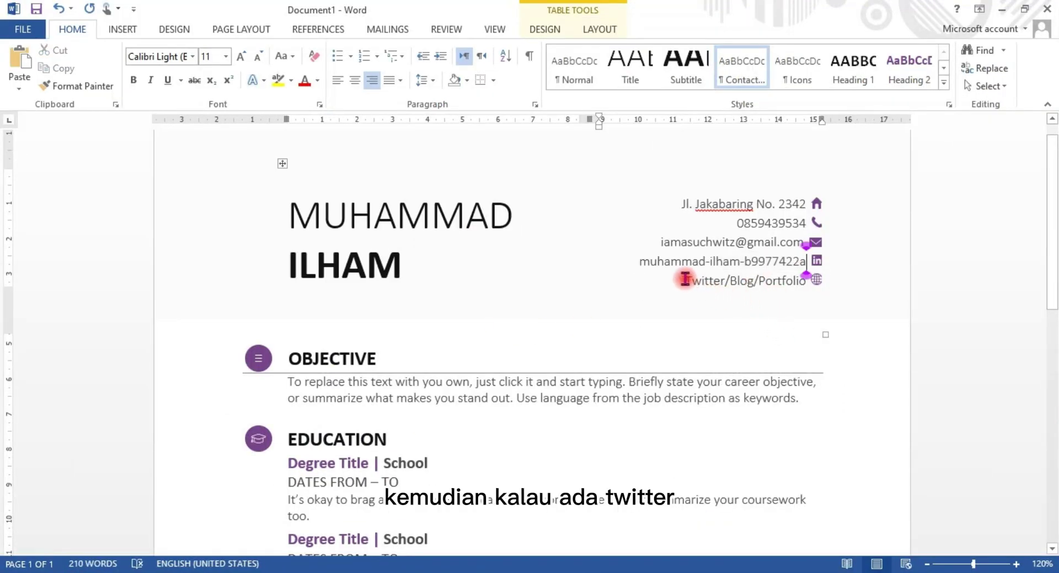
pyautogui.click(685, 279)
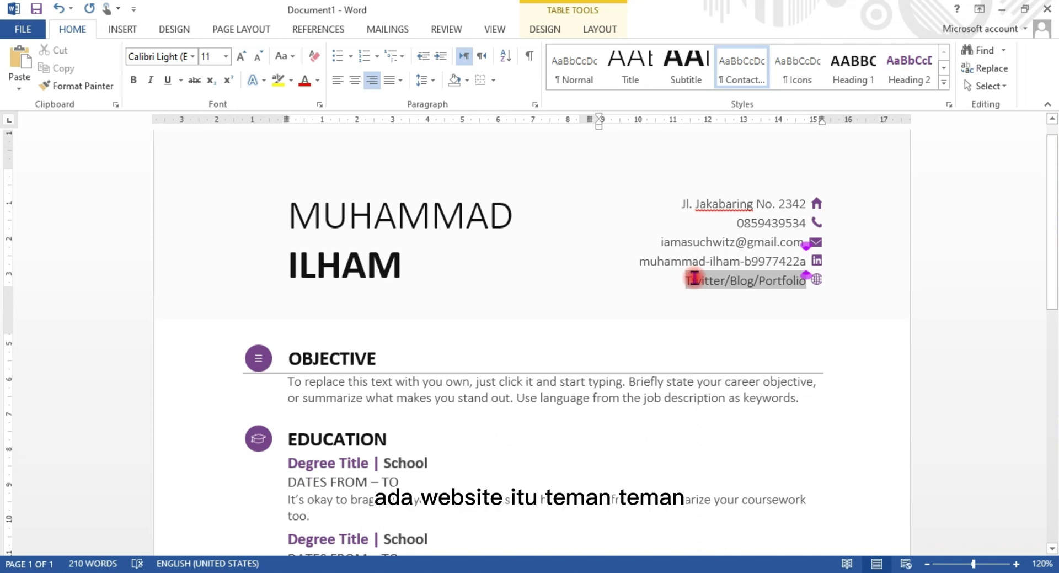
pyautogui.click(695, 279)
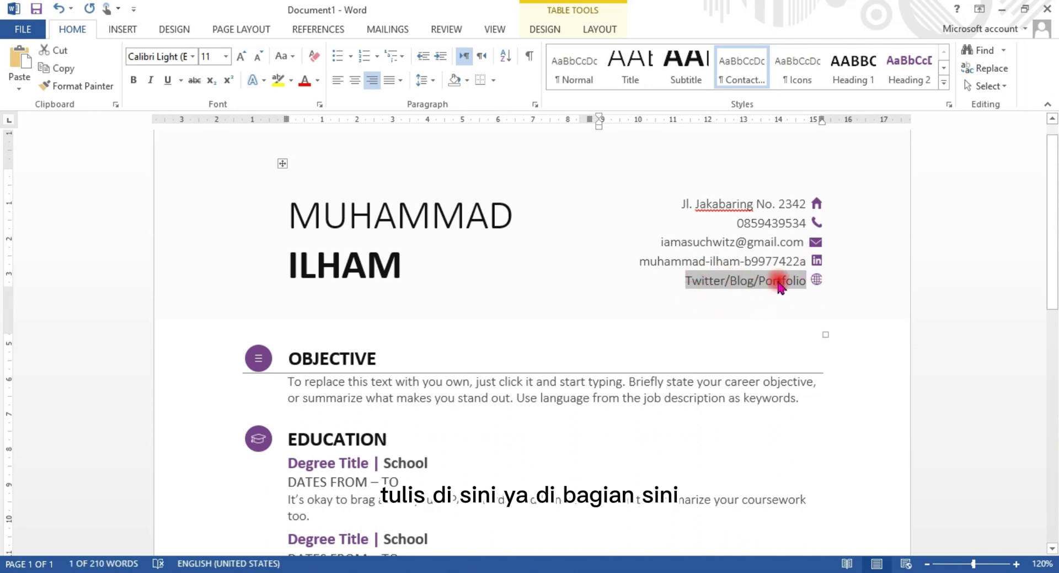
pyautogui.press('Delete')
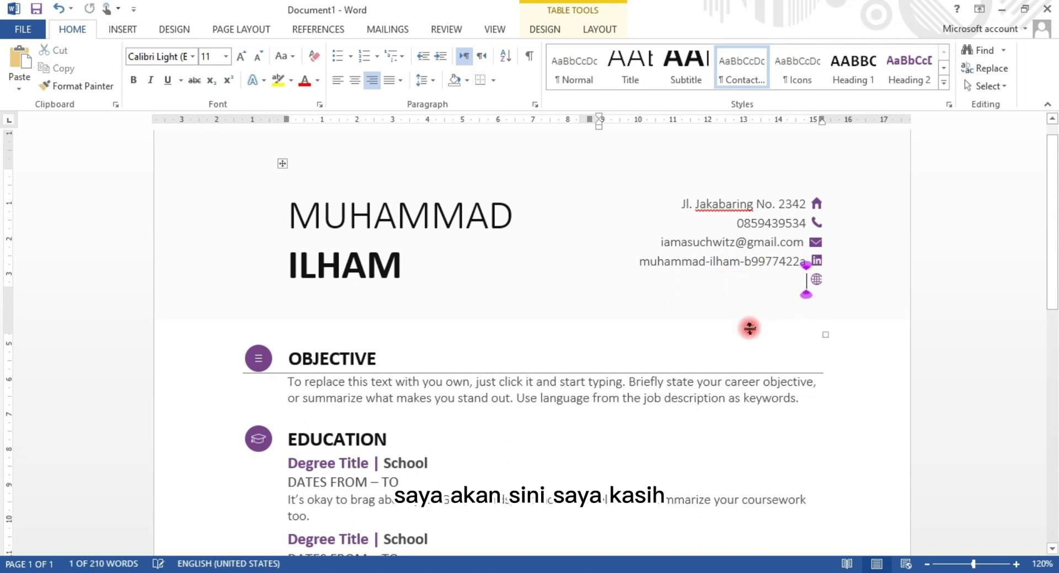
pyautogui.write('ww')
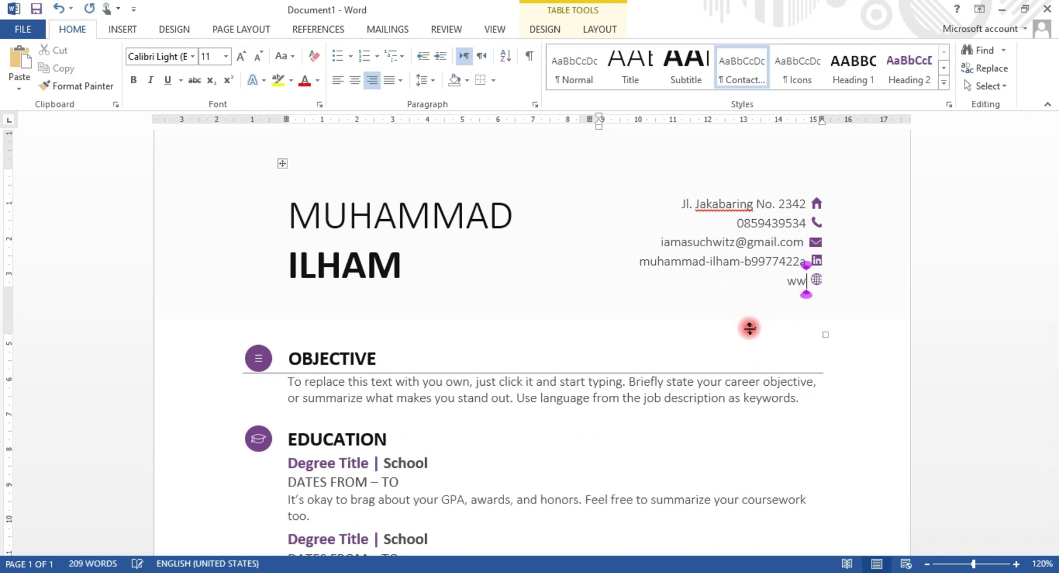
pyautogui.write('.iamau')
pyautogui.write('schwitz')
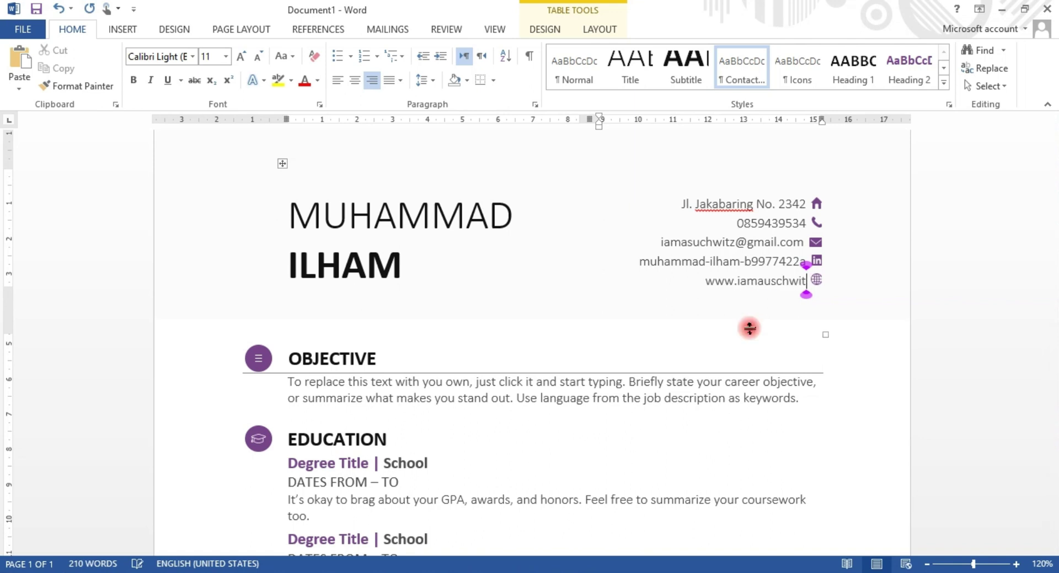
pyautogui.write('.com')
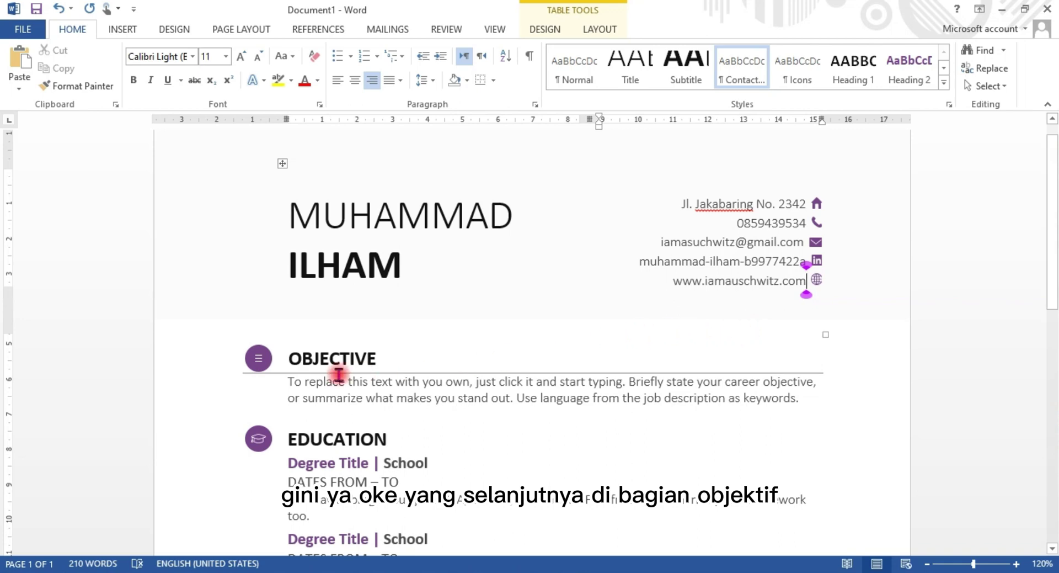
# - Select the OBJECTIVE heading and bring up its context menu
pyautogui.scroll(-3, 338, 375)
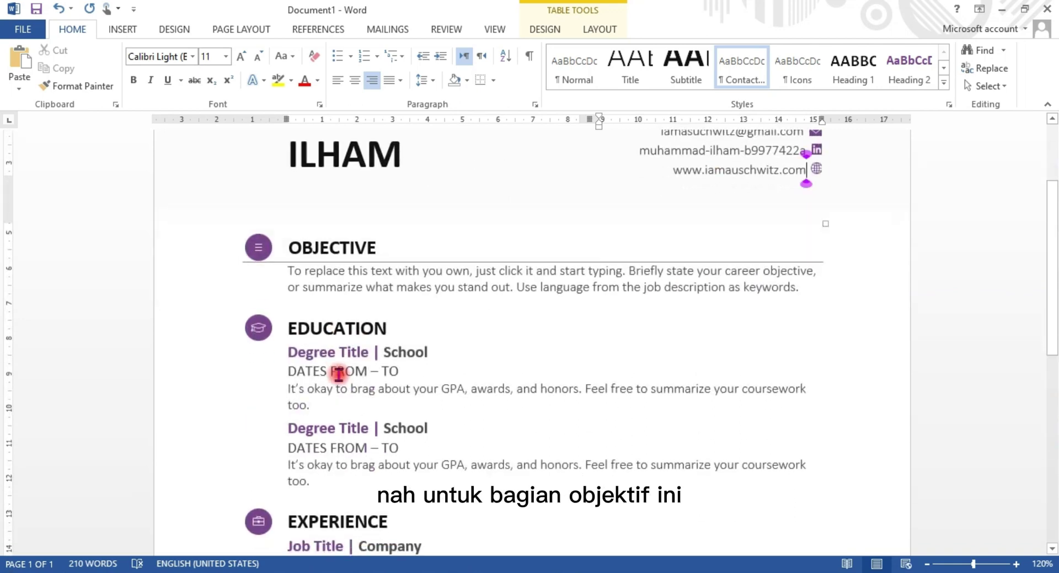
pyautogui.scroll(-6, 334, 375)
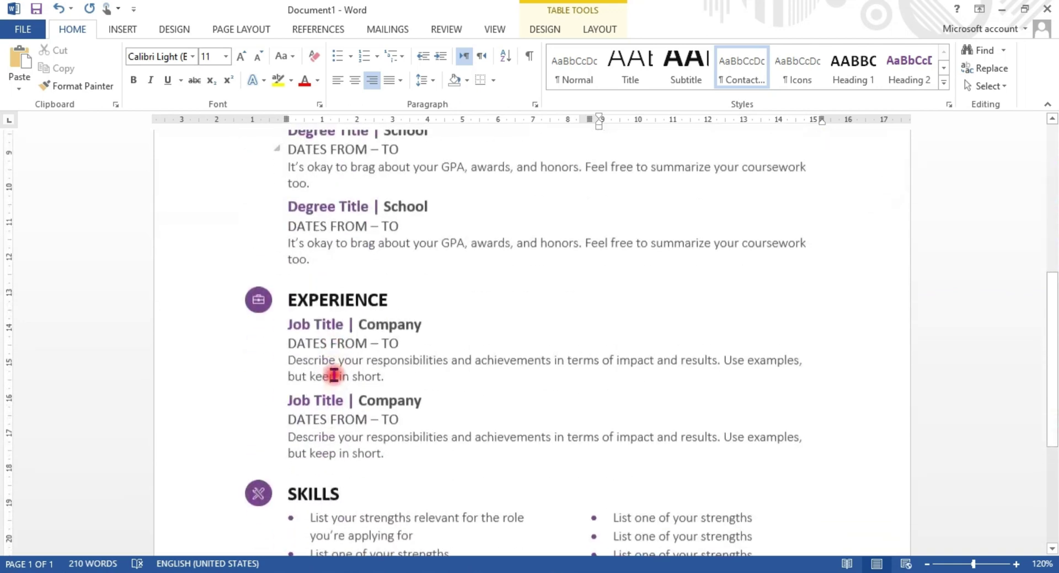
pyautogui.scroll(-5, 335, 375)
pyautogui.scroll(5, 335, 374)
pyautogui.scroll(8, 334, 375)
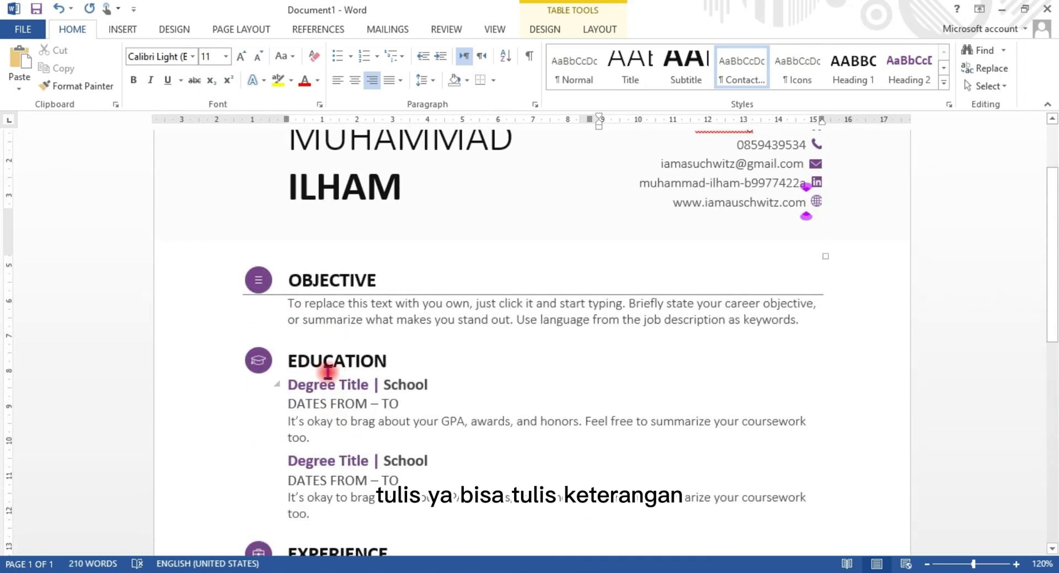
pyautogui.doubleClick(321, 283)
pyautogui.rightClick(321, 284)
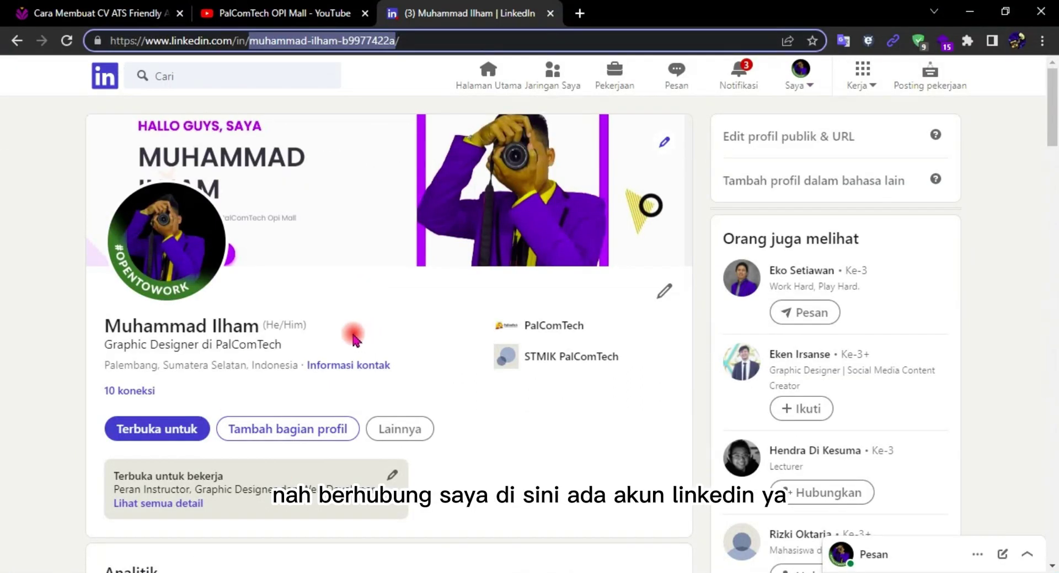
# - Expand the profile's Tentang section with '…lihat lebih banyak' and copy the whole paragraph
pyautogui.scroll(-4, 3, 323)
pyautogui.scroll(-6, 3, 322)
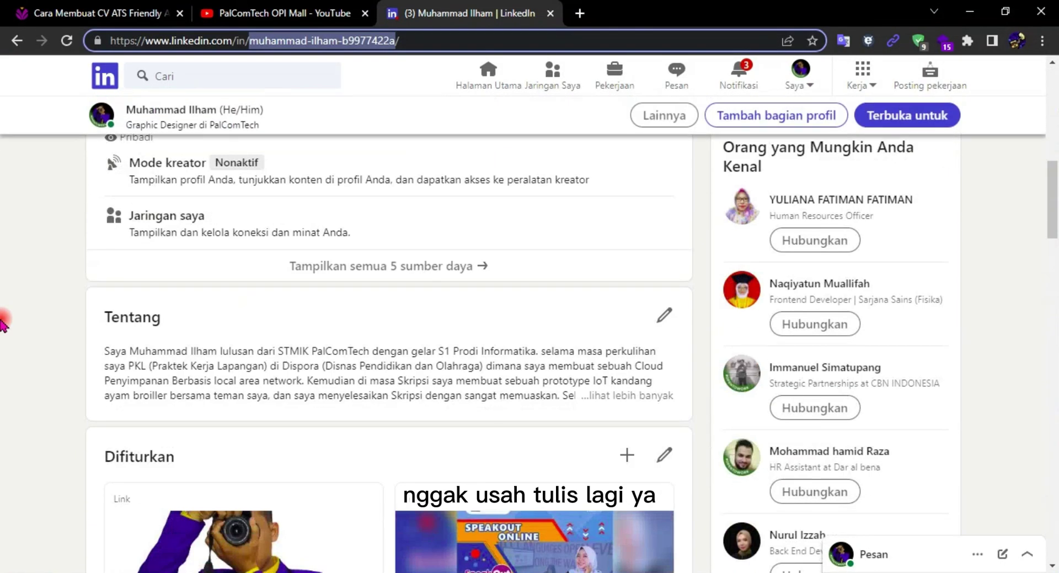
pyautogui.click(644, 396)
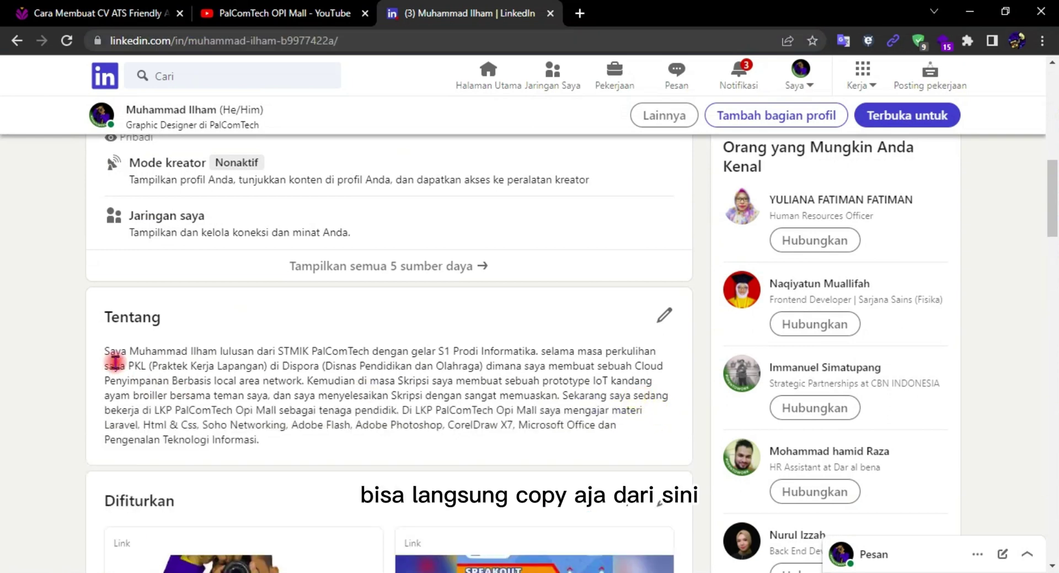
pyautogui.moveTo(103, 350); pyautogui.dragTo(260, 439)
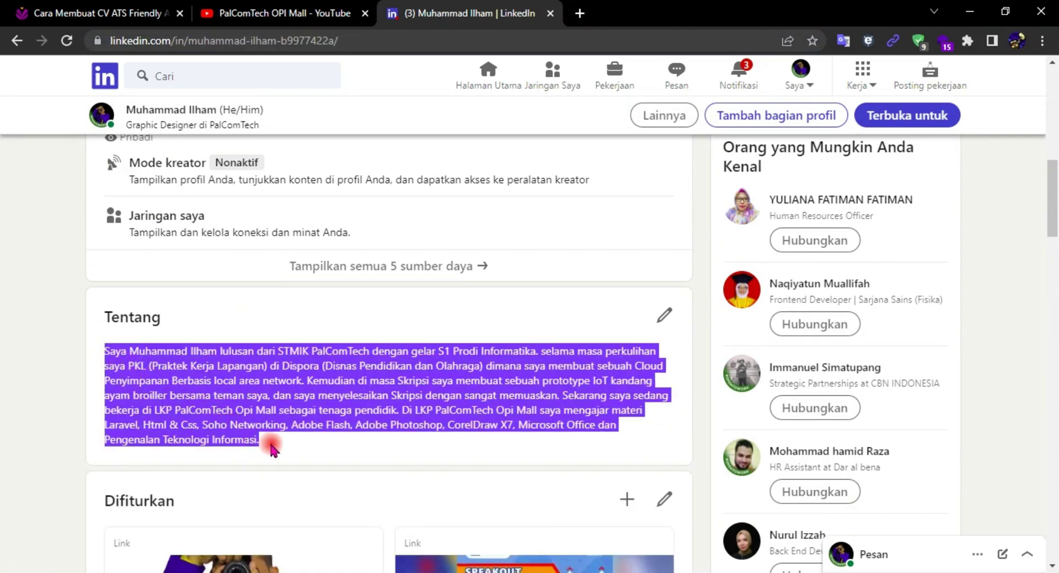
pyautogui.rightClick(252, 389)
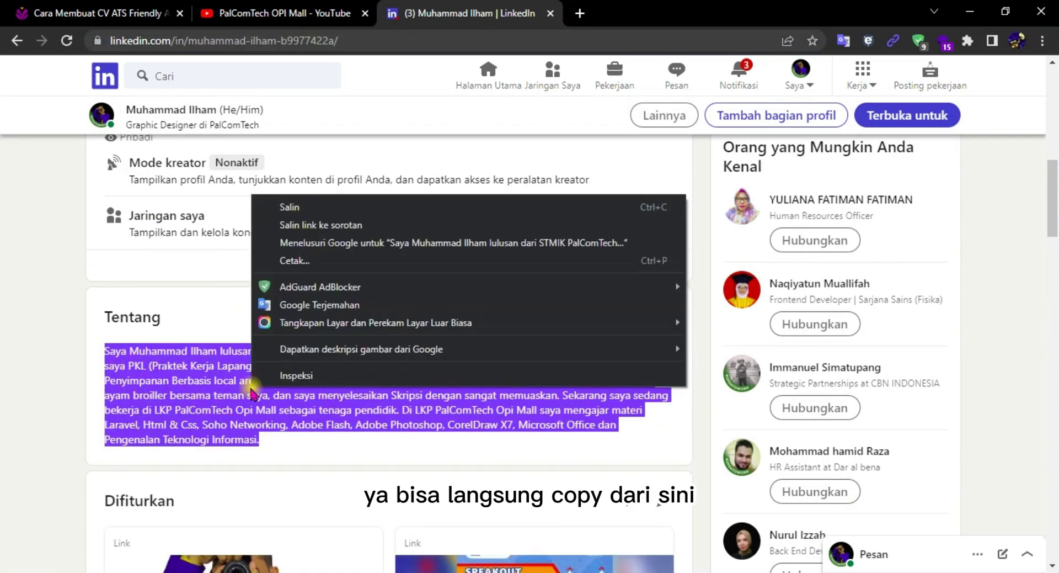
pyautogui.click(300, 208)
# - Paste the copied LinkedIn About paragraph over the OBJECTIVE placeholder text
pyautogui.click(220, 375)
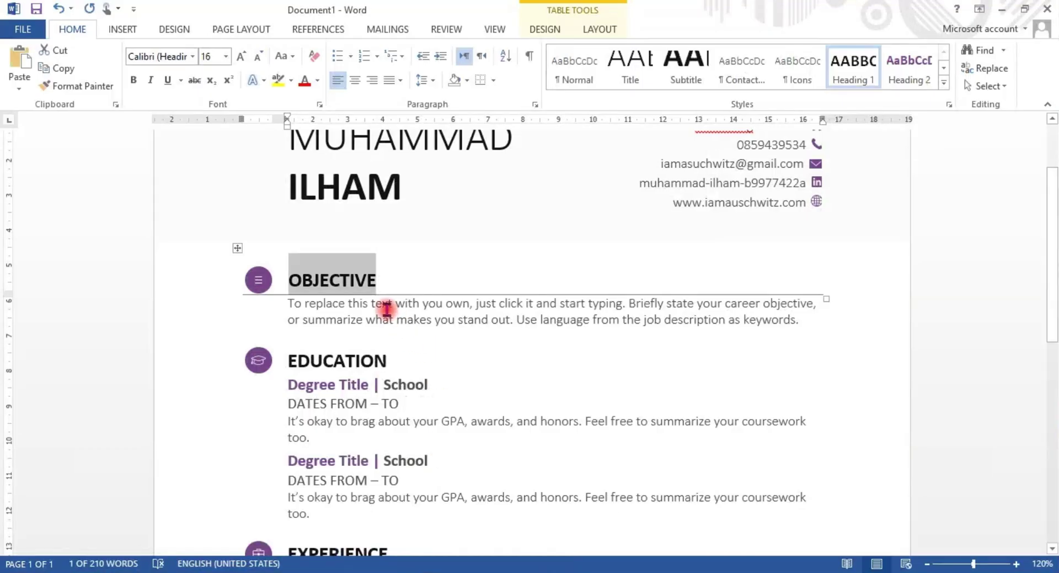
pyautogui.click(386, 310)
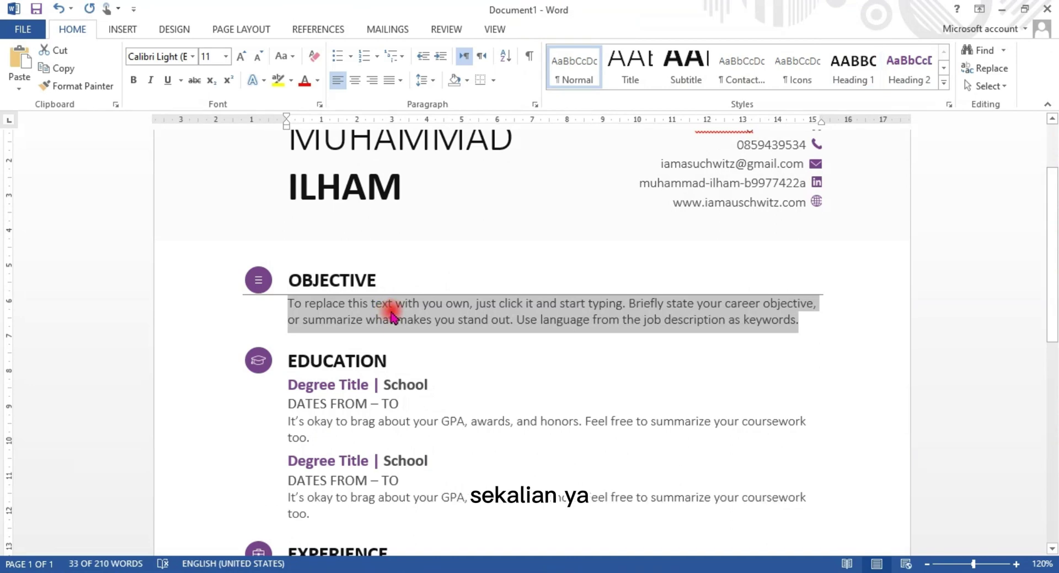
pyautogui.hotkey('ctrl', 'v')
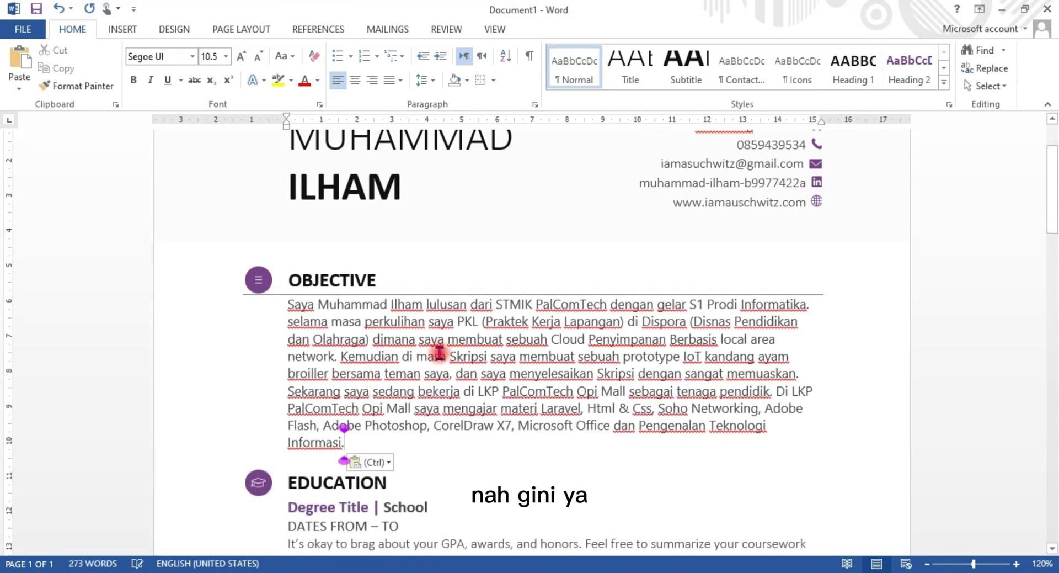
pyautogui.moveTo(345, 443); pyautogui.dragTo(286, 302)
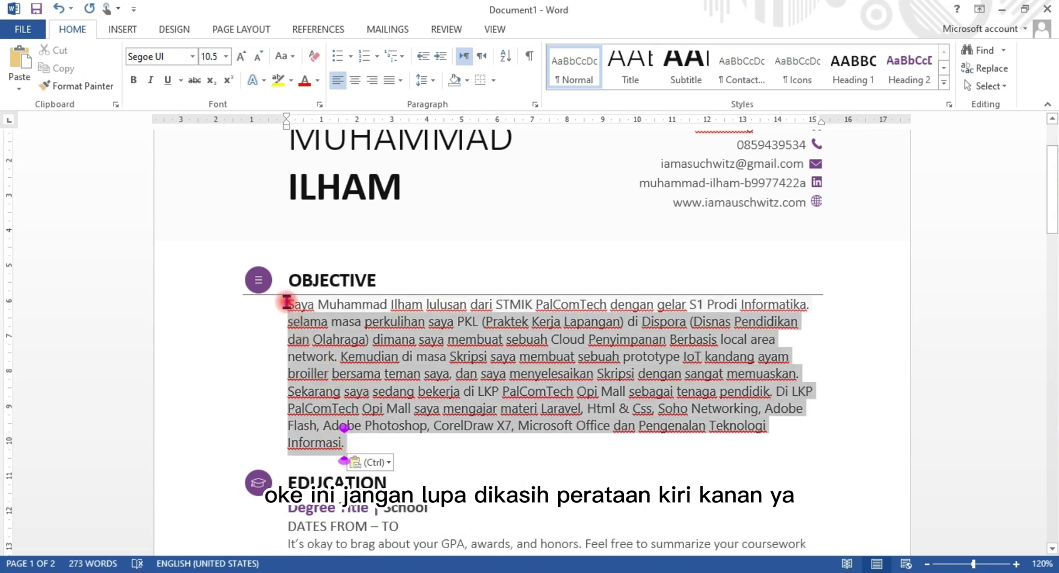
# - Justify the pasted Objective paragraph to both margins
pyautogui.click(400, 80)
pyautogui.click(400, 80)
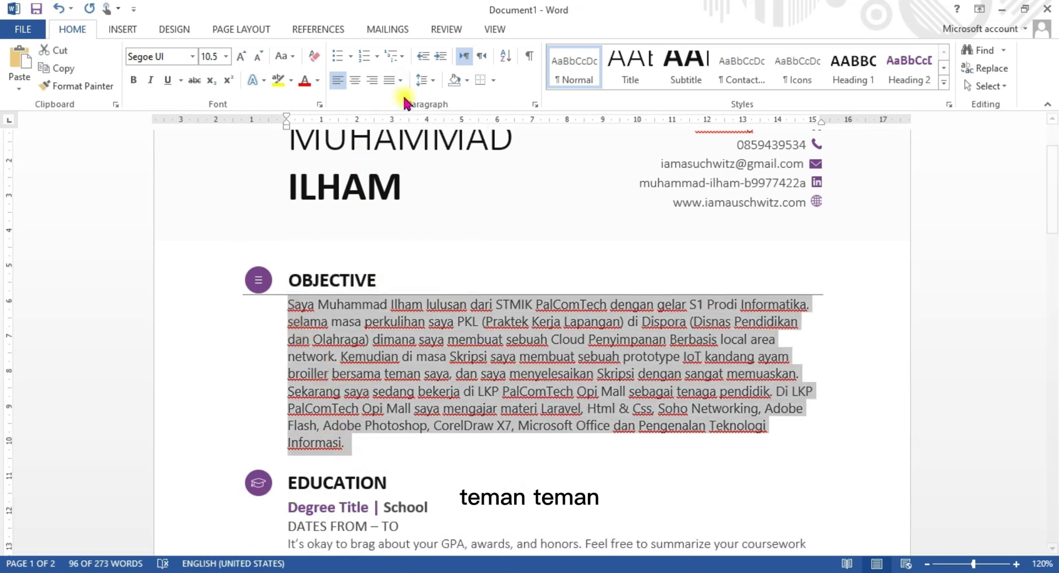
pyautogui.hotkey('ctrl', 'j')
pyautogui.click(753, 374)
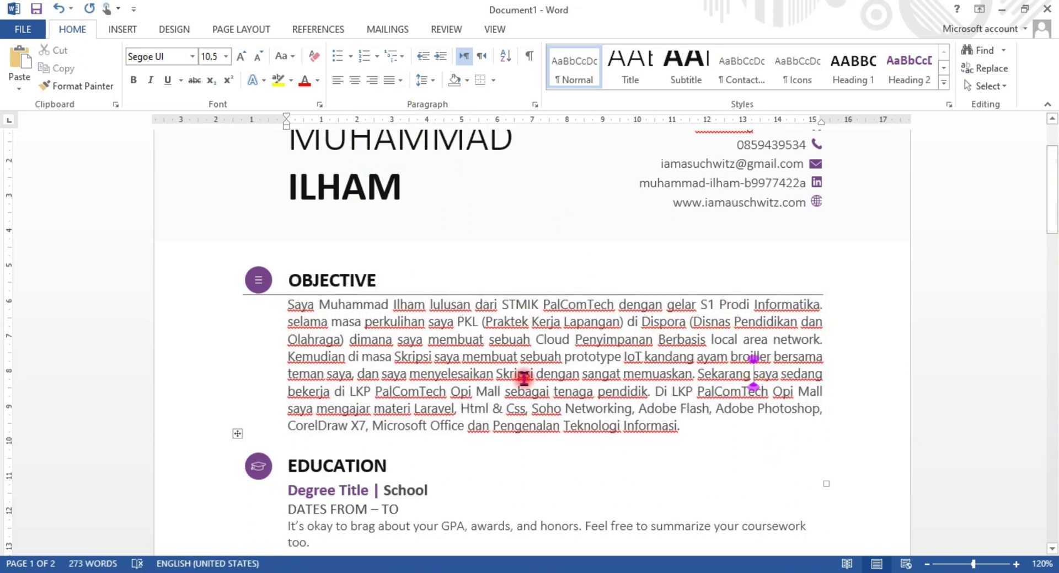
pyautogui.scroll(-2, 524, 378)
pyautogui.scroll(-3, 436, 367)
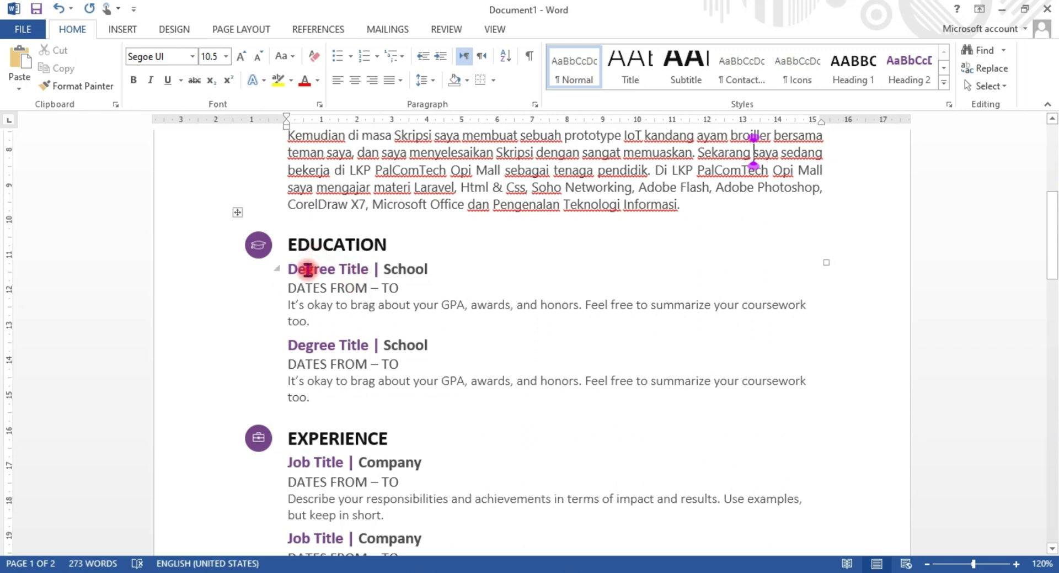
pyautogui.click(308, 269)
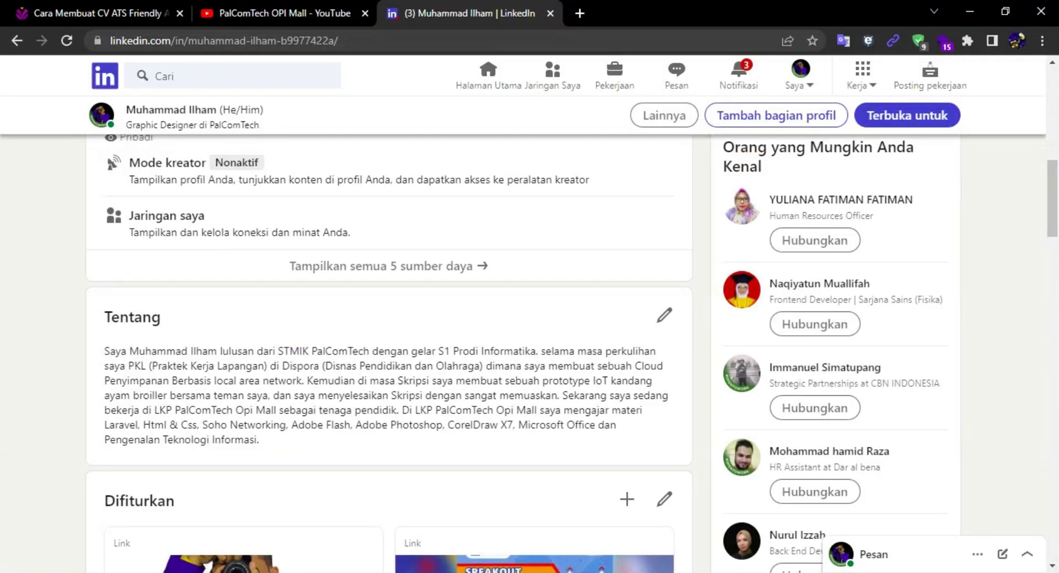
# - Review the LinkedIn profile's Pendidikan (education) entries, then return to the Word resume
pyautogui.scroll(-15, 220, 423)
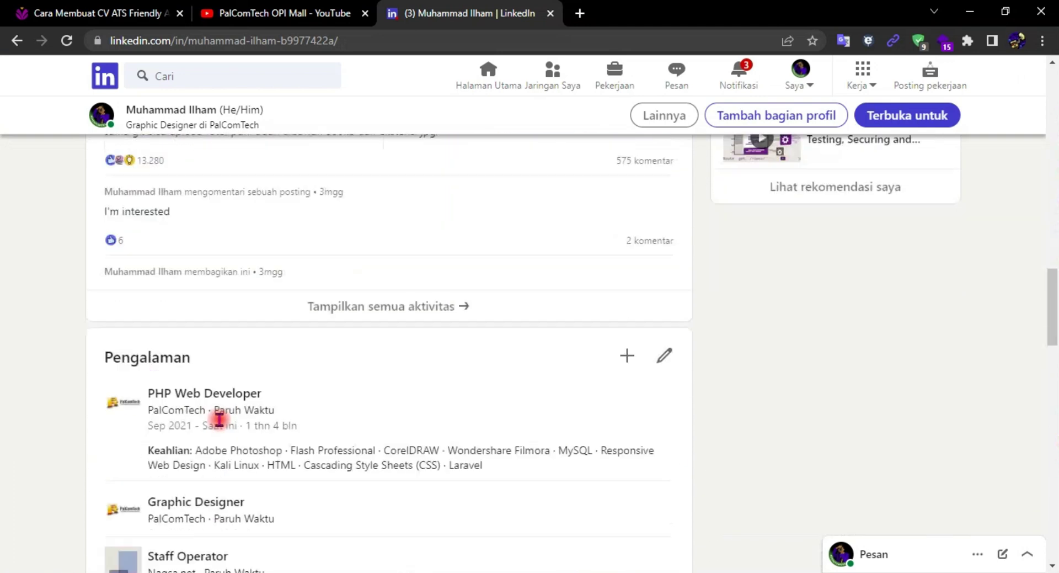
pyautogui.scroll(-2, 220, 422)
pyautogui.scroll(-3, 220, 422)
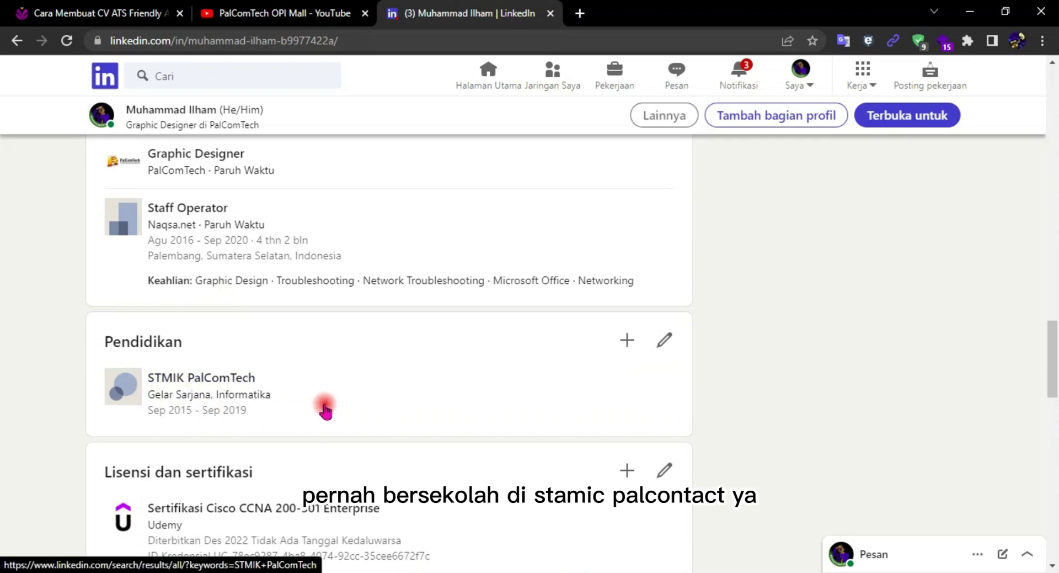
pyautogui.hotkey('alt', 'Tab')
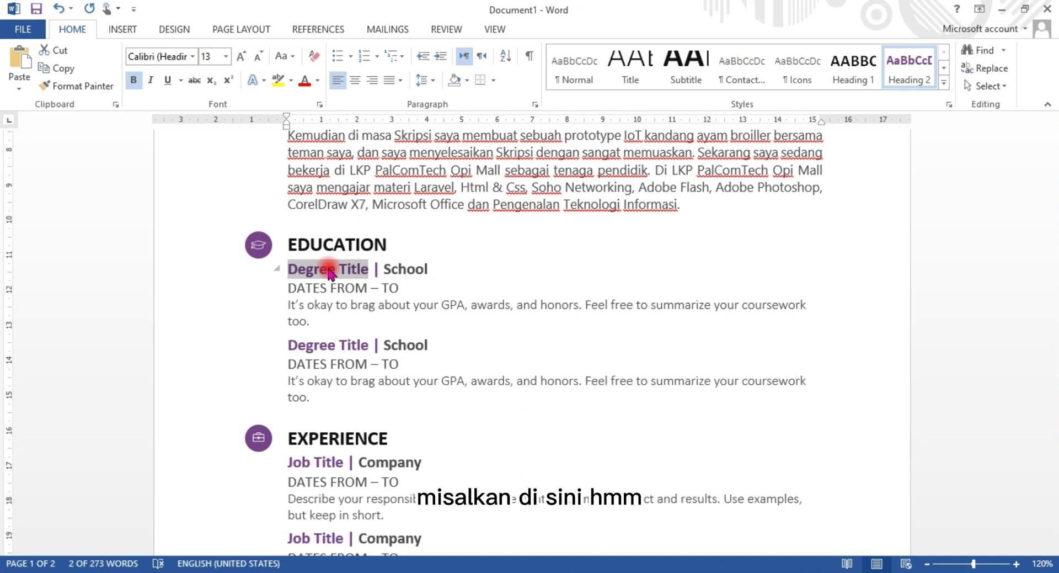
# - Make the first Education heading read 'Profesional 1 Tahun | LKP PalComTech'
pyautogui.write('P')
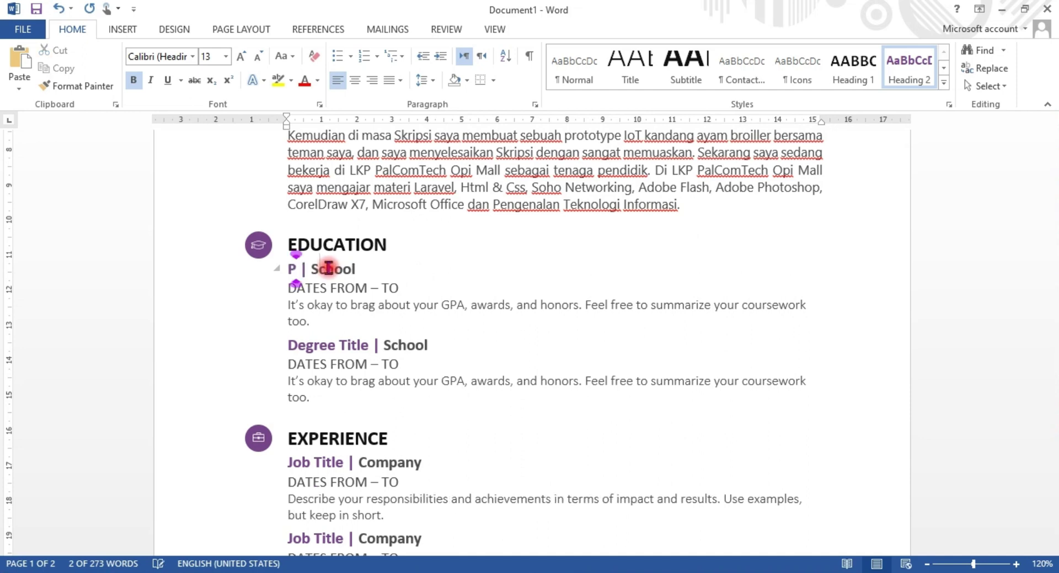
pyautogui.write('fo')
pyautogui.press('BackSpace')
pyautogui.press('BackSpace')
pyautogui.write('rof')
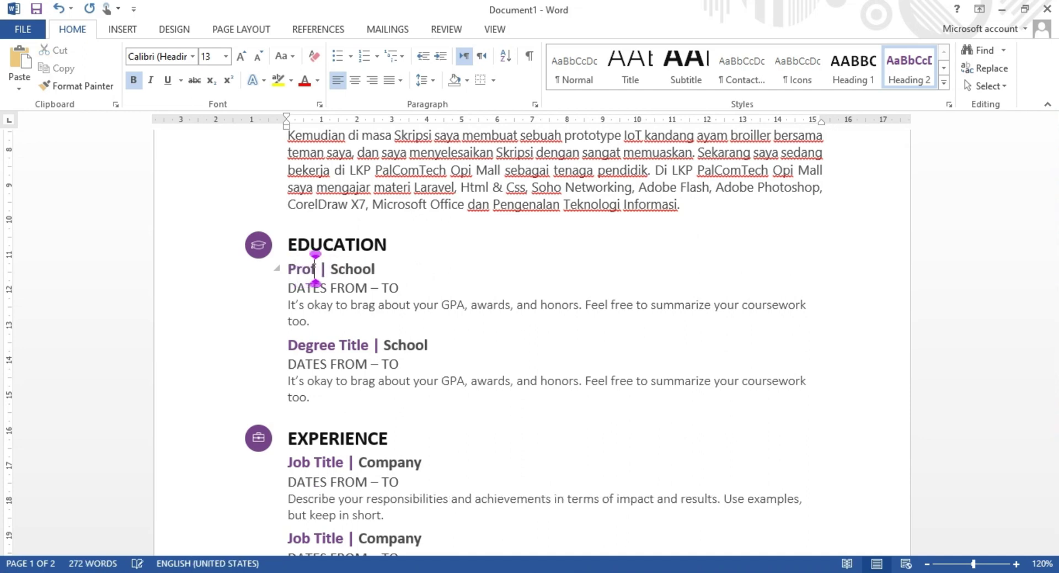
pyautogui.write('e')
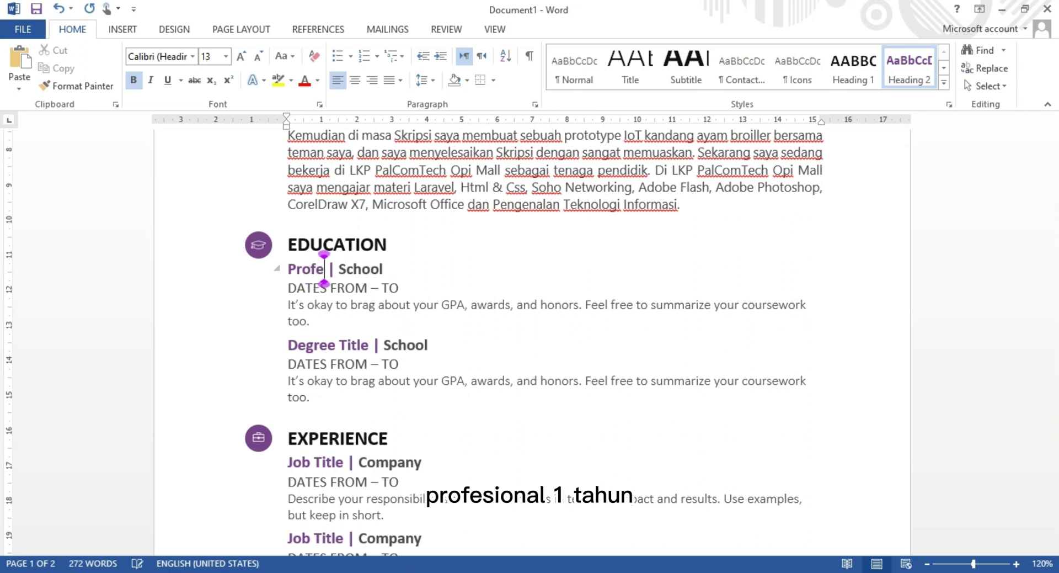
pyautogui.write('sional 1 ')
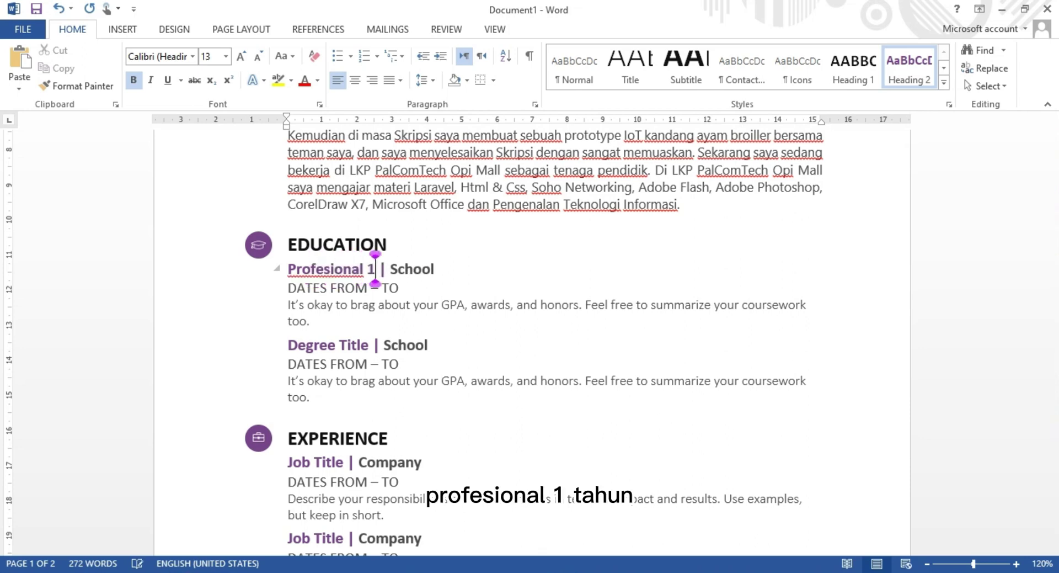
pyautogui.write('ta')
pyautogui.press('BackSpace')
pyautogui.press('BackSpace')
pyautogui.write('T ')
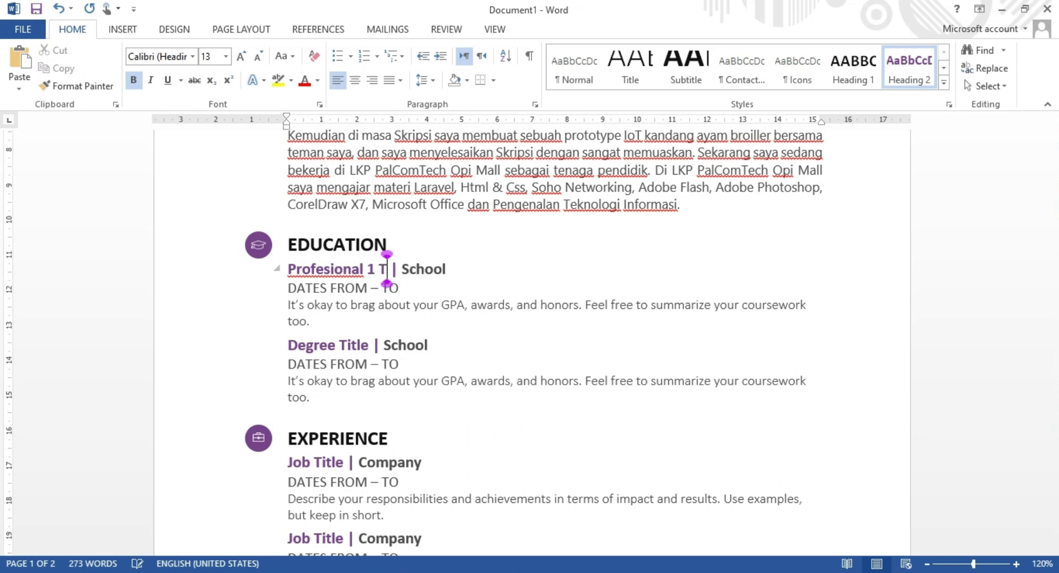
pyautogui.write('ahun')
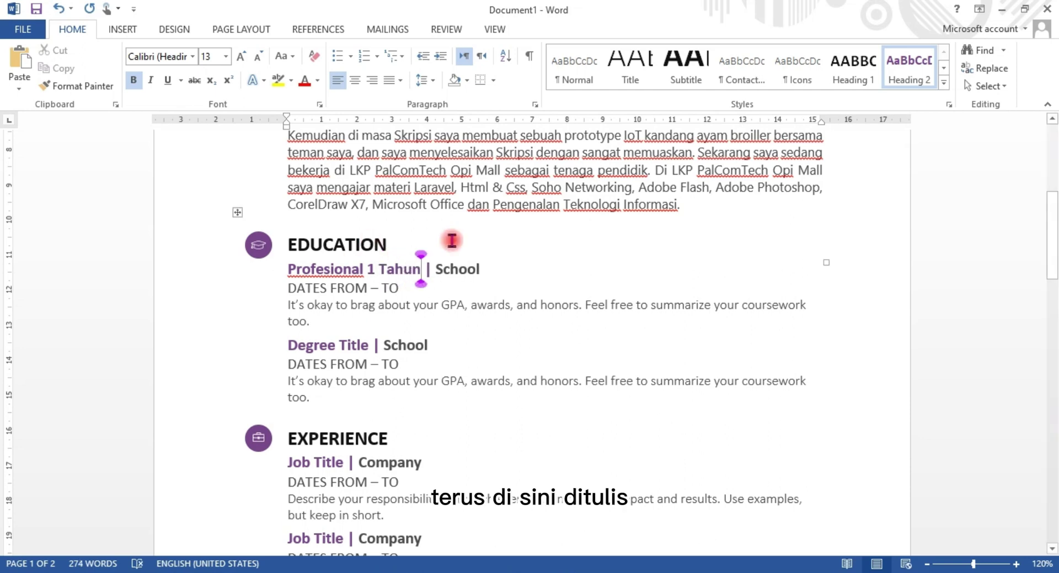
pyautogui.doubleClick(459, 270)
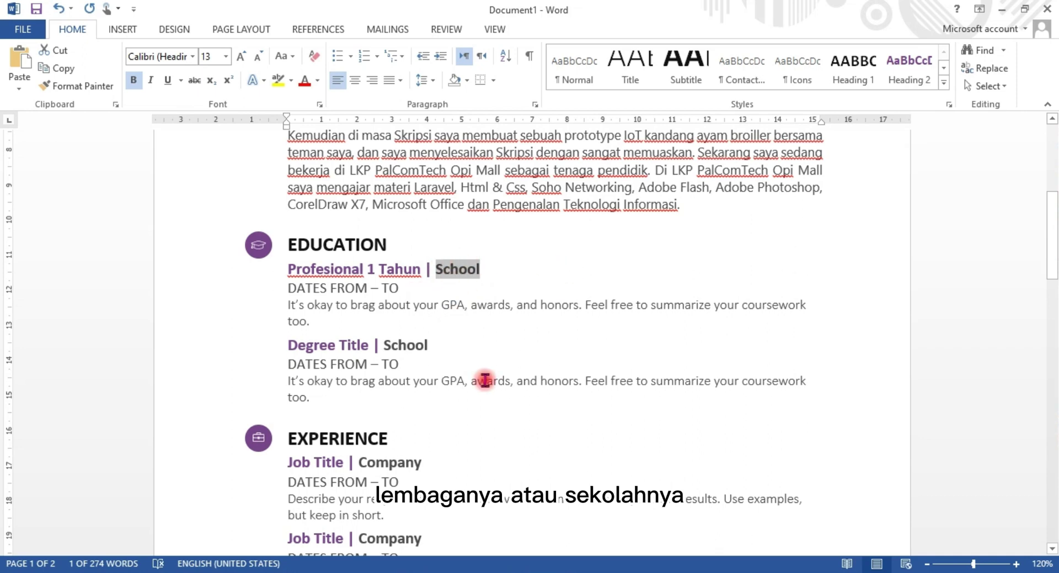
pyautogui.write('LK')
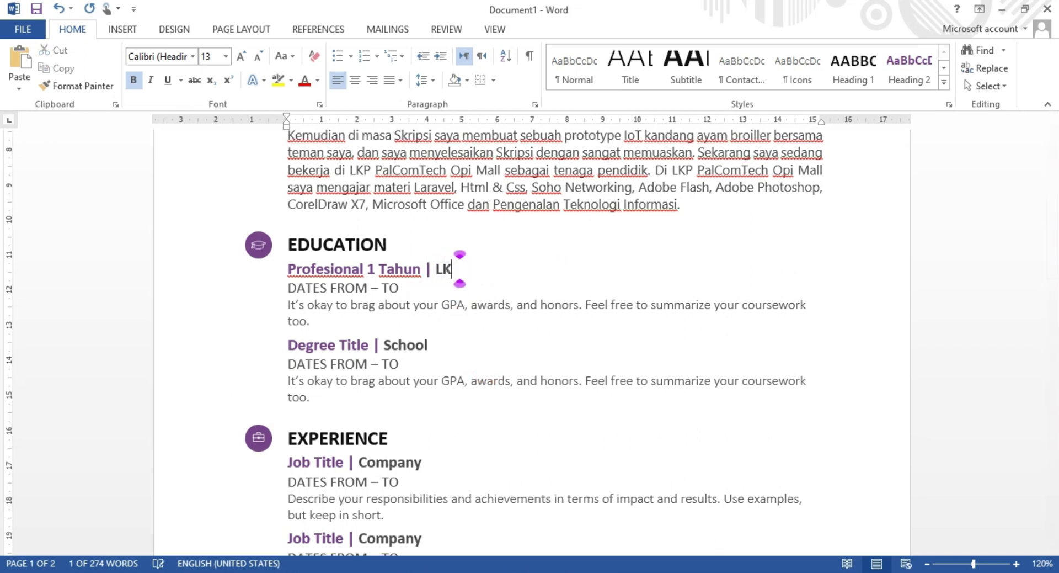
pyautogui.write('com')
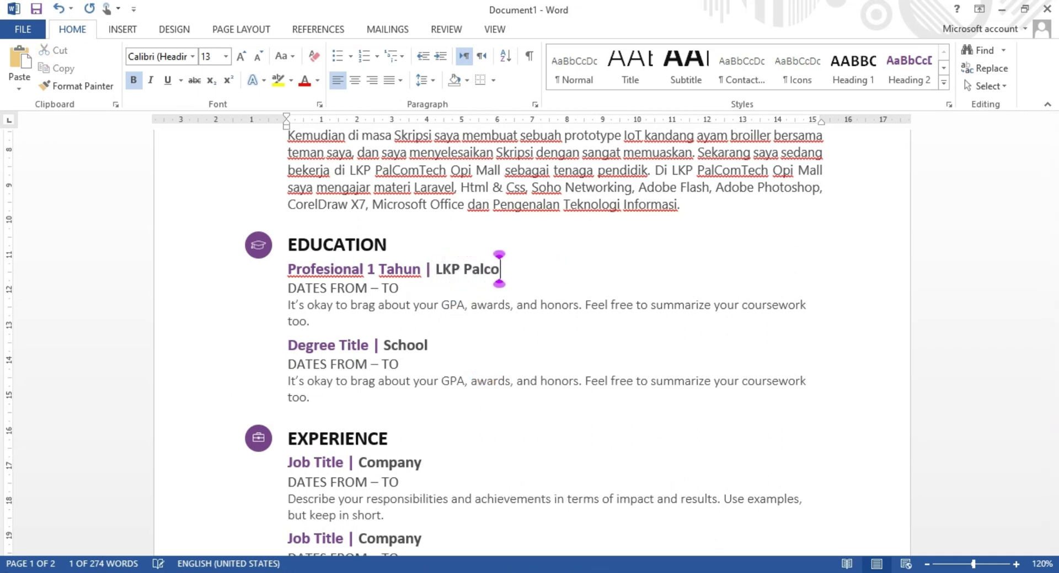
pyautogui.write('ComTech')
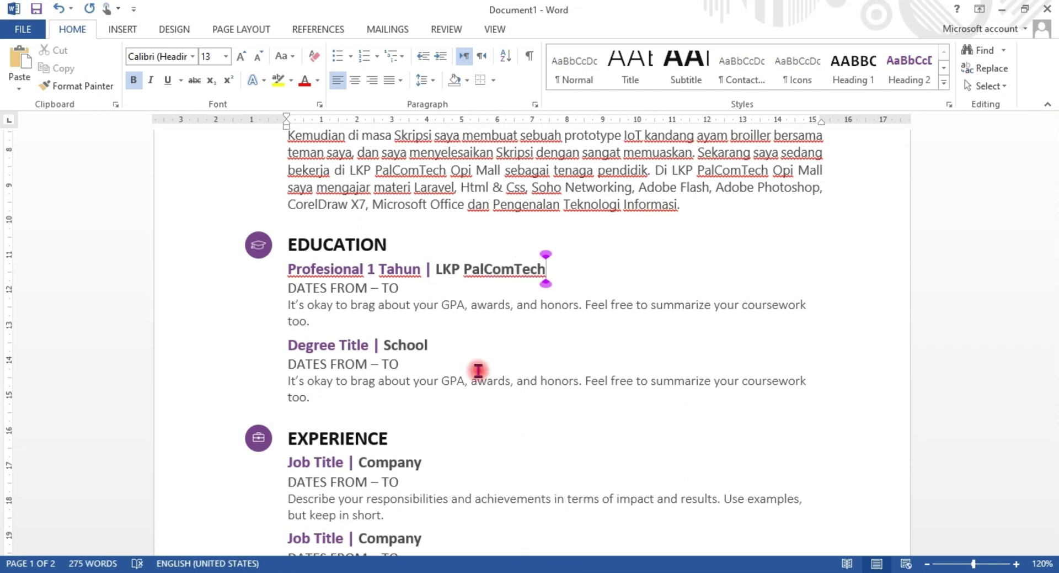
# - Date the first Education entry 2015 – 2016
pyautogui.click(302, 287)
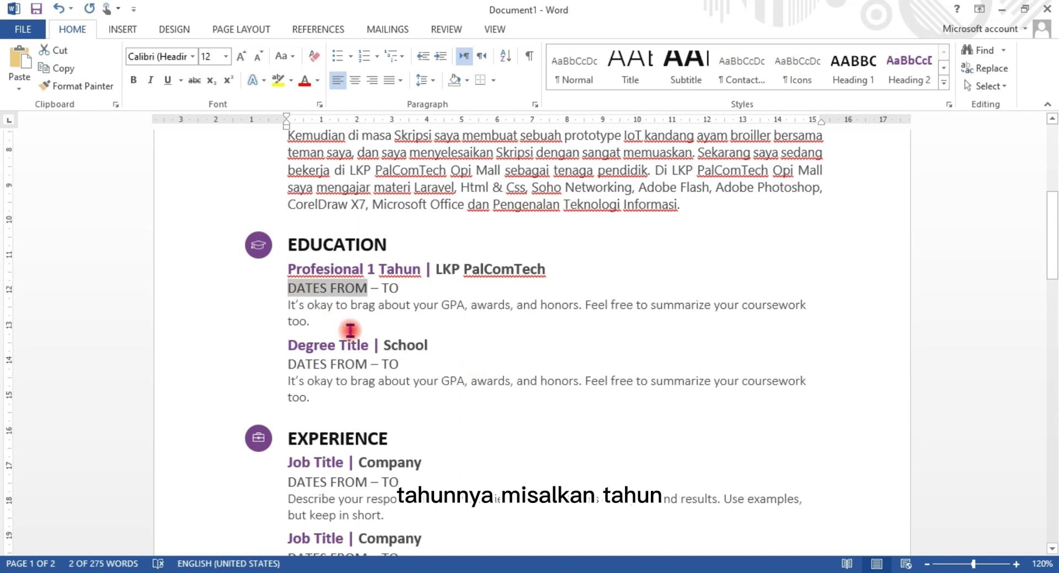
pyautogui.write('20')
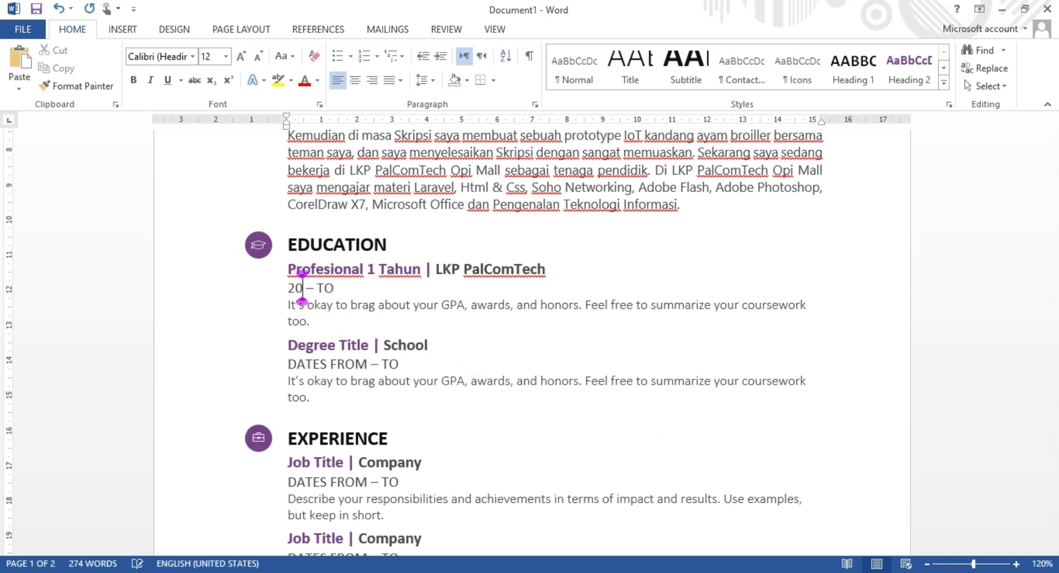
pyautogui.write('15')
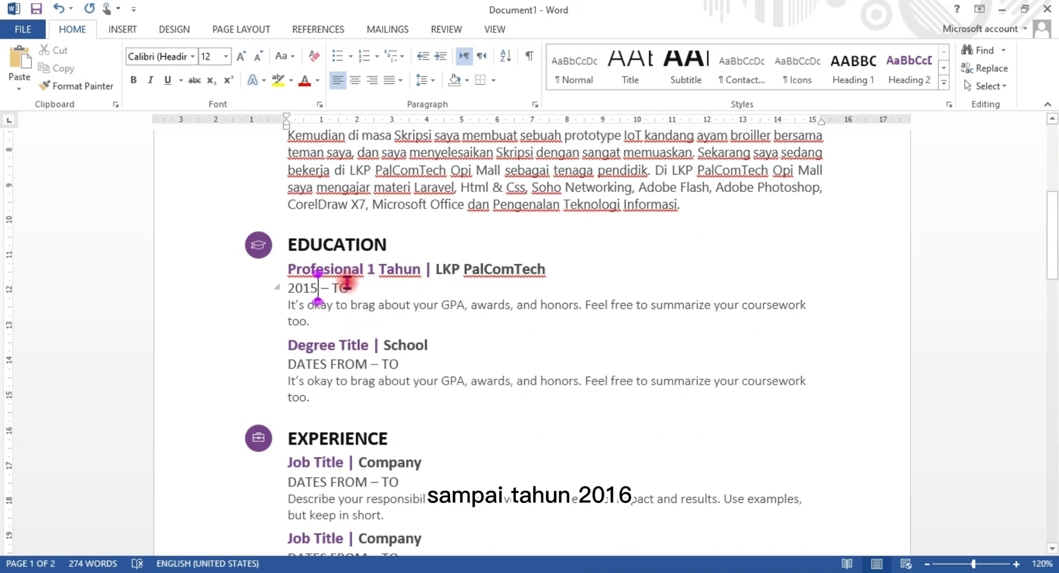
pyautogui.doubleClick(340, 288)
pyautogui.write('2016')
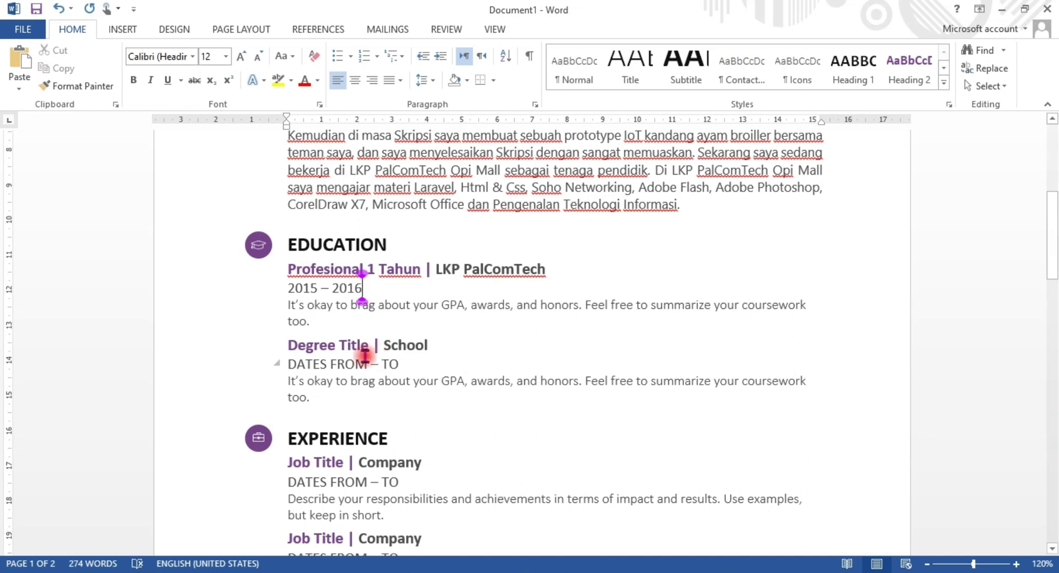
pyautogui.moveTo(286, 303); pyautogui.dragTo(306, 319)
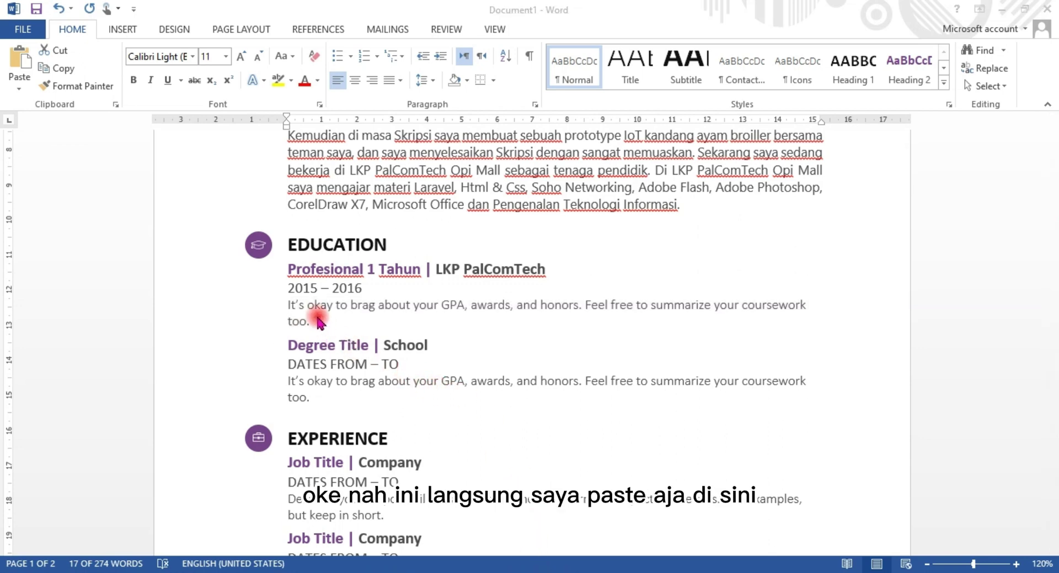
# - Replace the first entry's description placeholder with the brochure and website design text
pyautogui.write('Make a brochure design connect several computers and create a website design. Get the best graduate degree.')
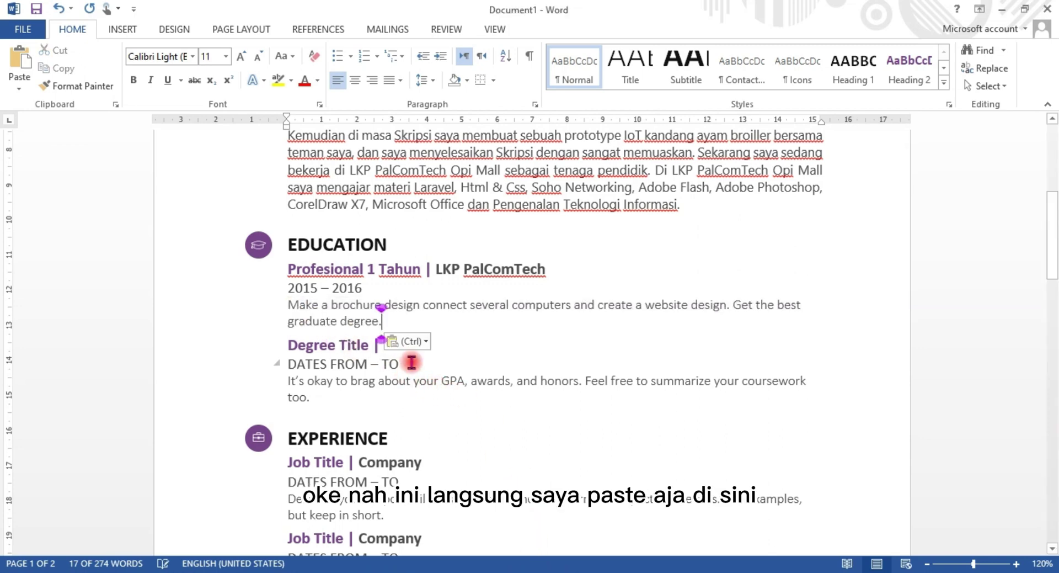
pyautogui.click(305, 305)
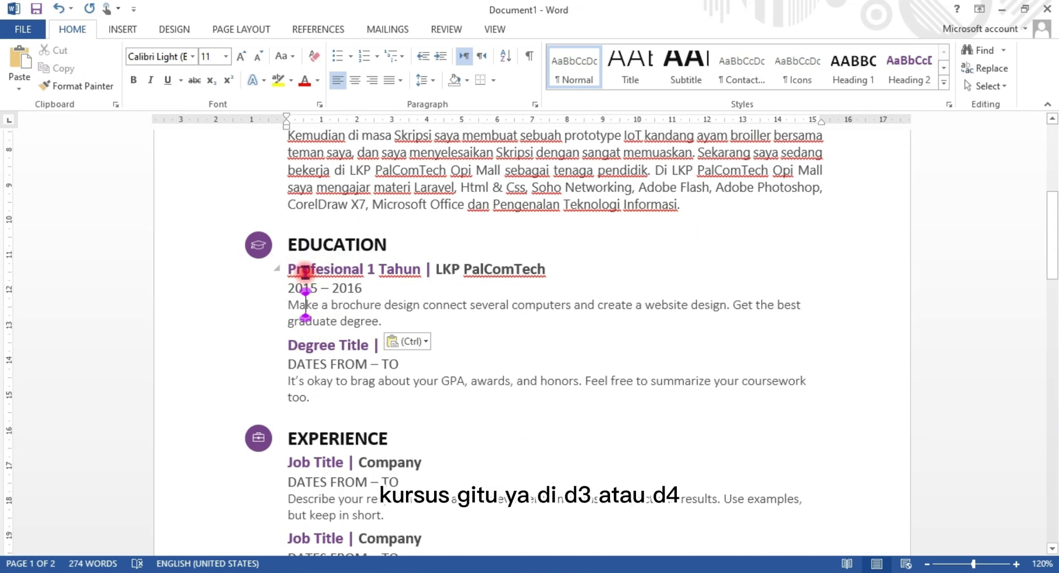
pyautogui.click(385, 321)
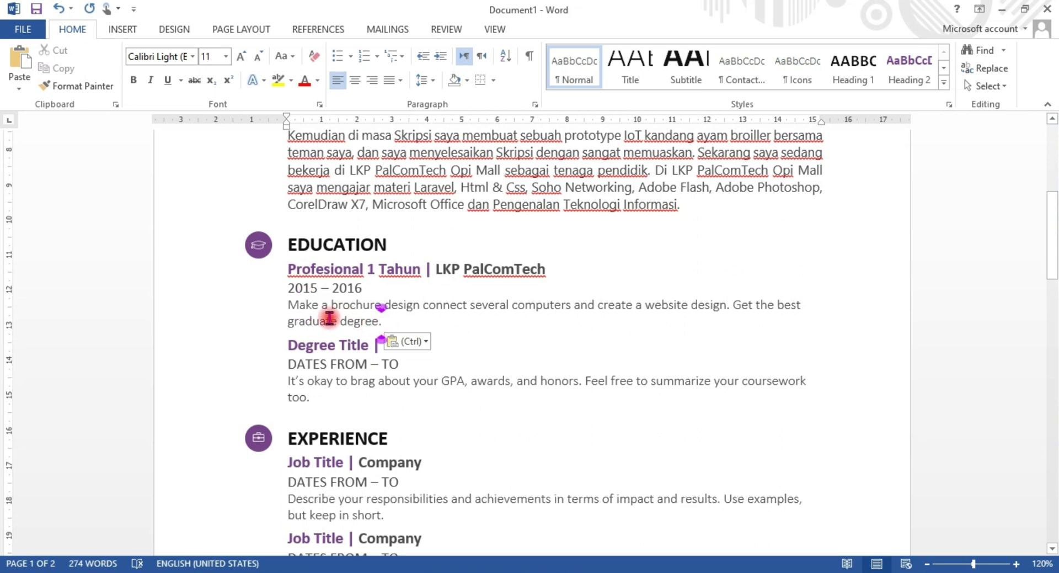
pyautogui.moveTo(288, 305); pyautogui.dragTo(391, 324)
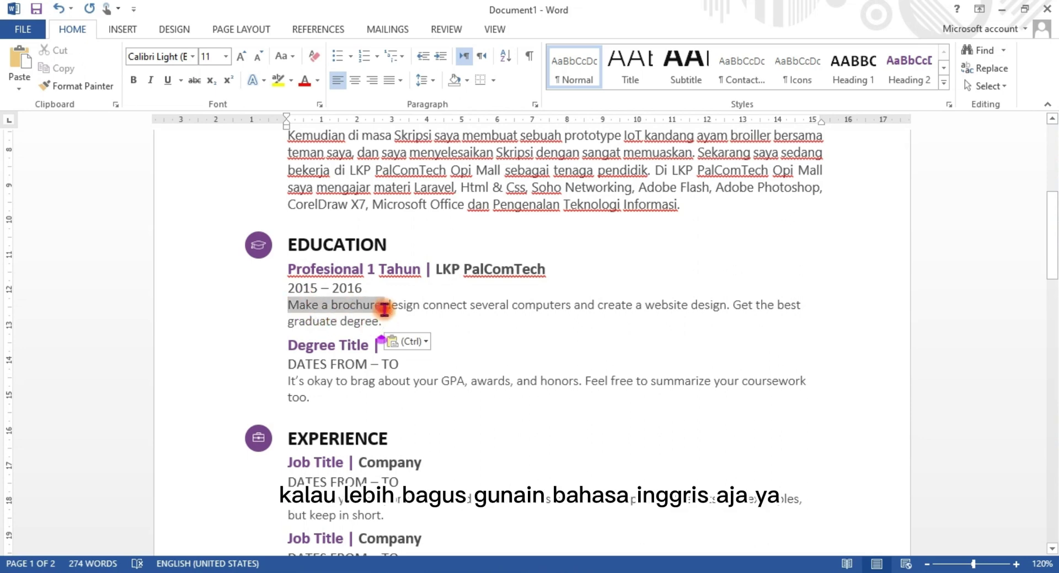
pyautogui.click(395, 327)
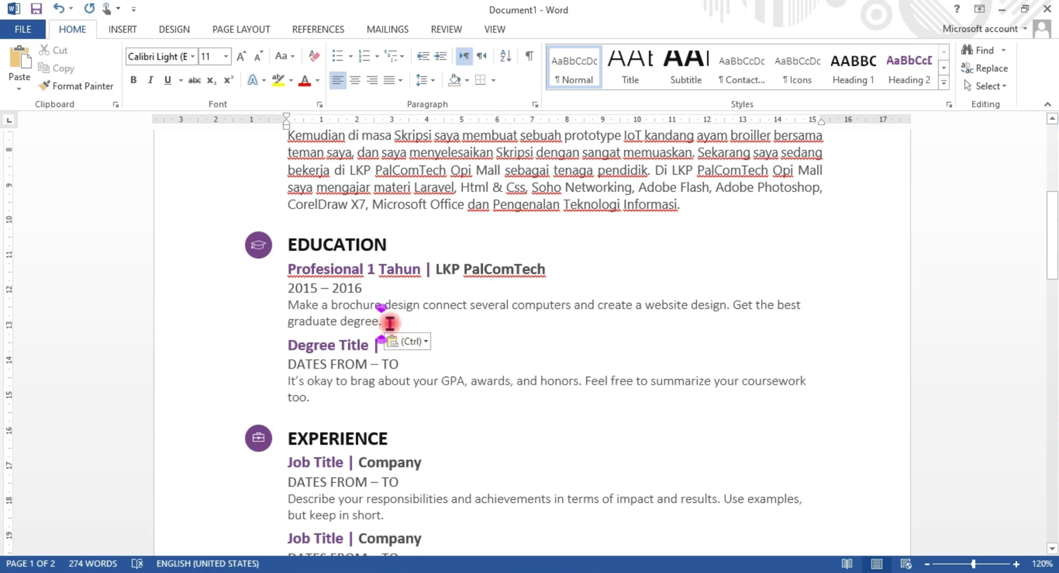
pyautogui.click(299, 349)
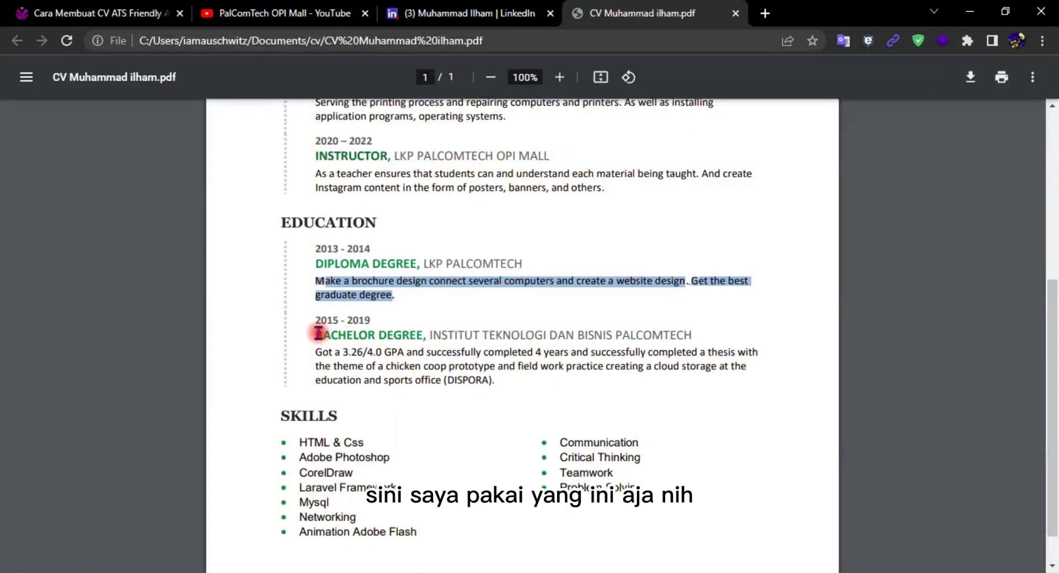
# - Copy 'BACHELOR DEGREE' and 'INSTITUT TEKNOLOGI DAN BISNIS PALCOMTECH' from the CV PDF into the second heading
pyautogui.moveTo(315, 335); pyautogui.dragTo(418, 335)
pyautogui.hotkey('ctrl', 'c')
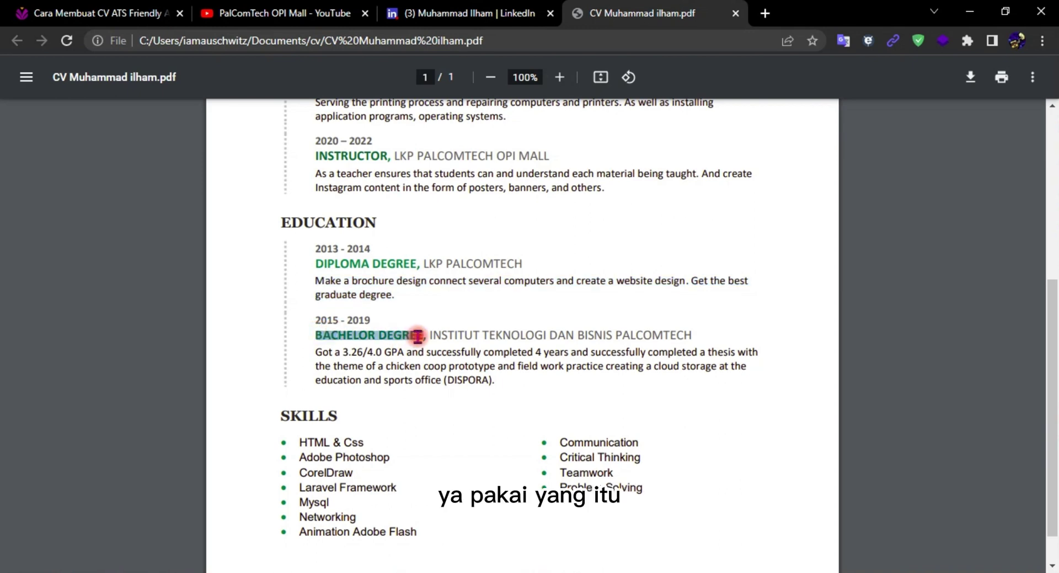
pyautogui.hotkey('alt', 'Tab')
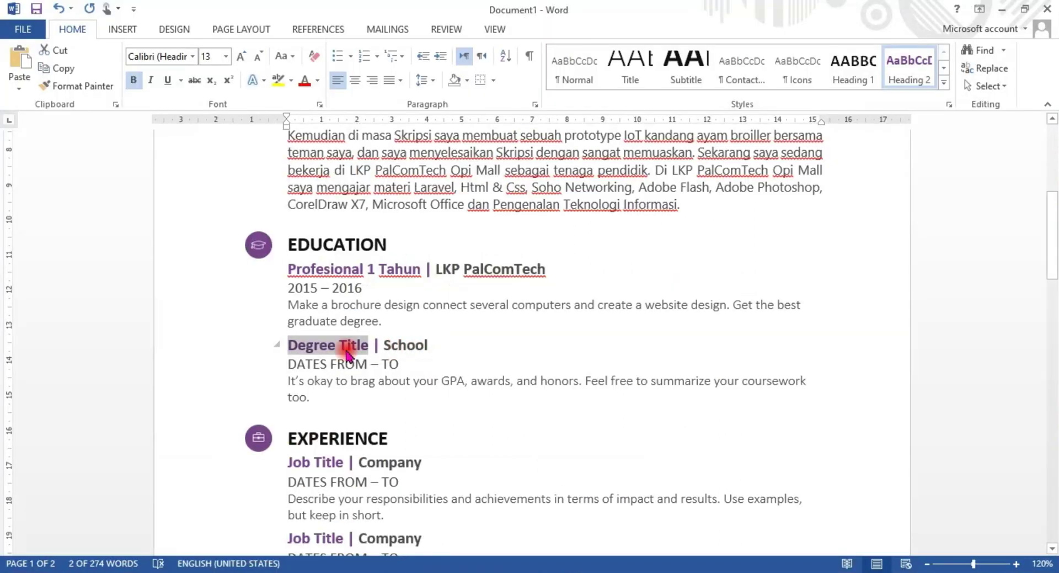
pyautogui.hotkey('ctrl', 'v')
pyautogui.doubleClick(444, 345)
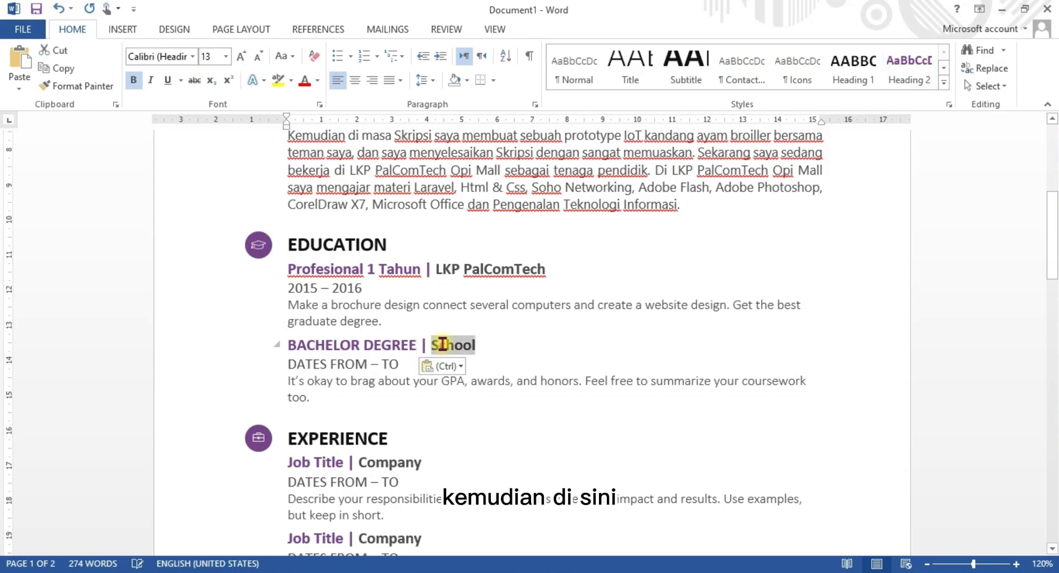
pyautogui.hotkey('alt', 'Tab')
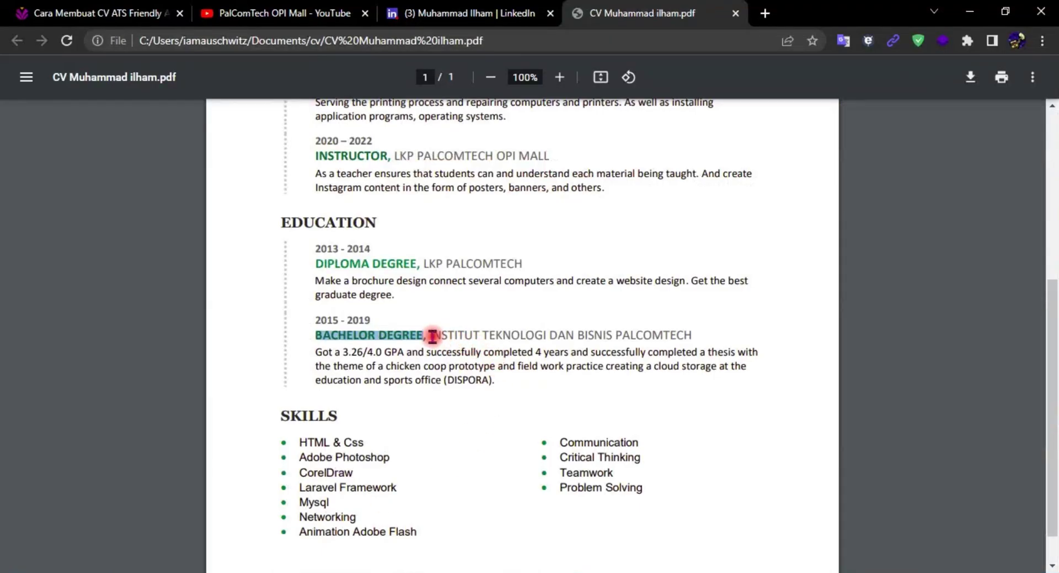
pyautogui.moveTo(430, 334); pyautogui.dragTo(690, 332)
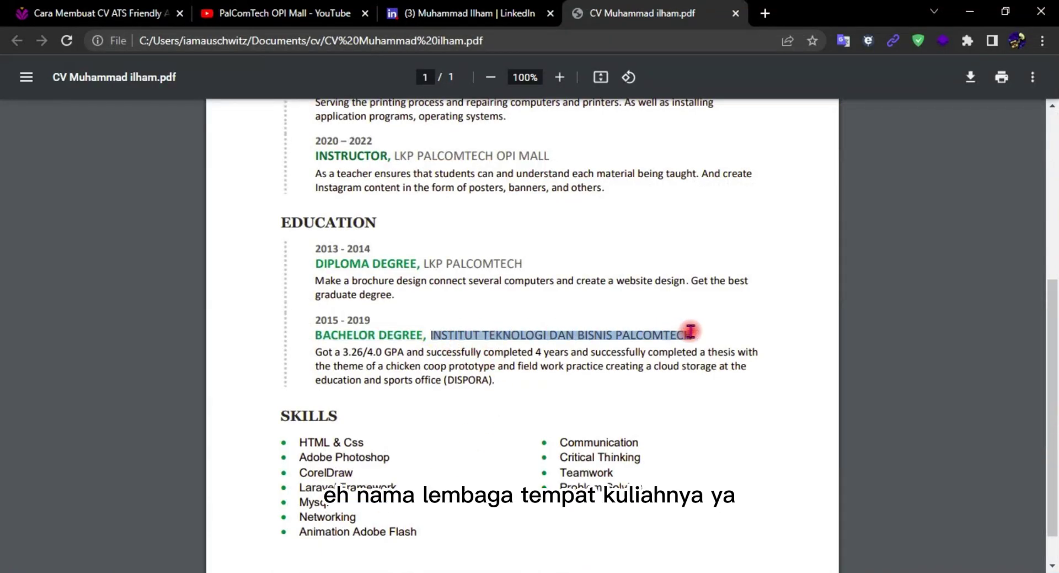
pyautogui.hotkey('ctrl', 'c')
pyautogui.hotkey('alt', 'Tab')
pyautogui.hotkey('ctrl', 'v')
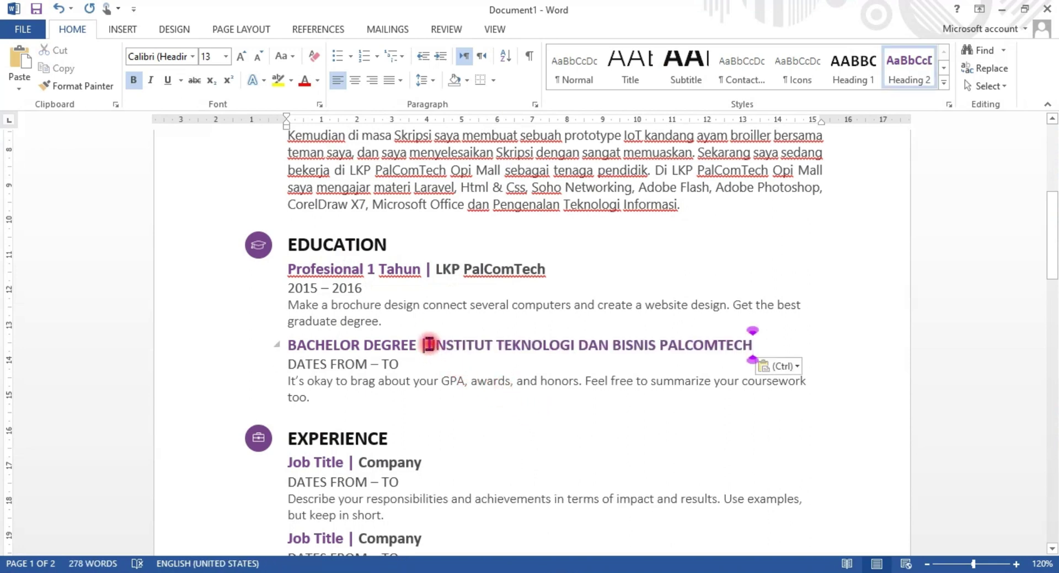
# - Make 'INSTITUT TEKNOLOGI DAN BISNIS PALCOMTECH' black to match LKP PalComTech
pyautogui.moveTo(429, 344)
pyautogui.mouseDown()
pyautogui.moveTo(750, 344)
pyautogui.moveTo(431, 345)
pyautogui.mouseUp()
pyautogui.click(748, 347)
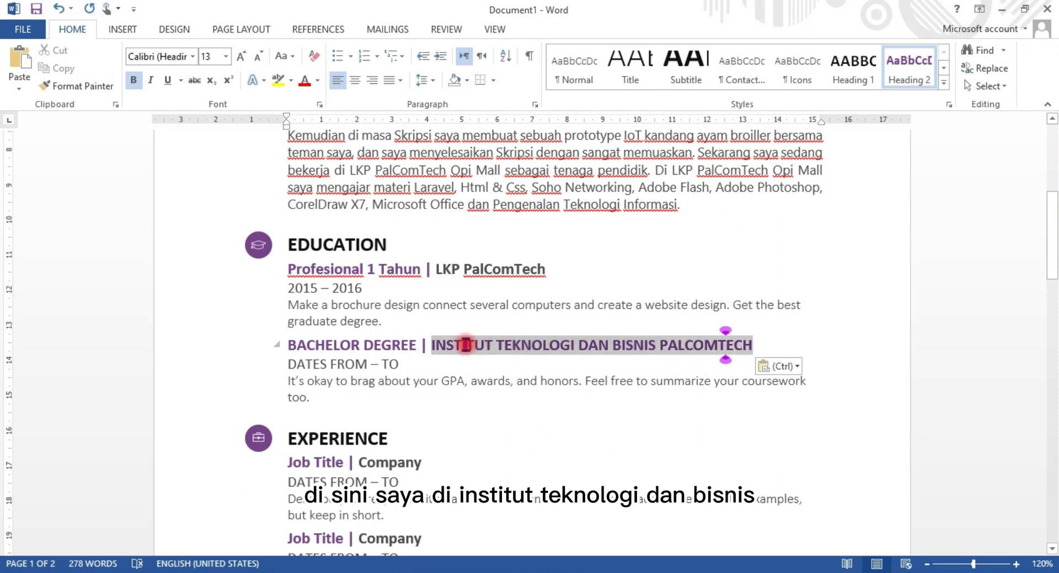
pyautogui.click(318, 81)
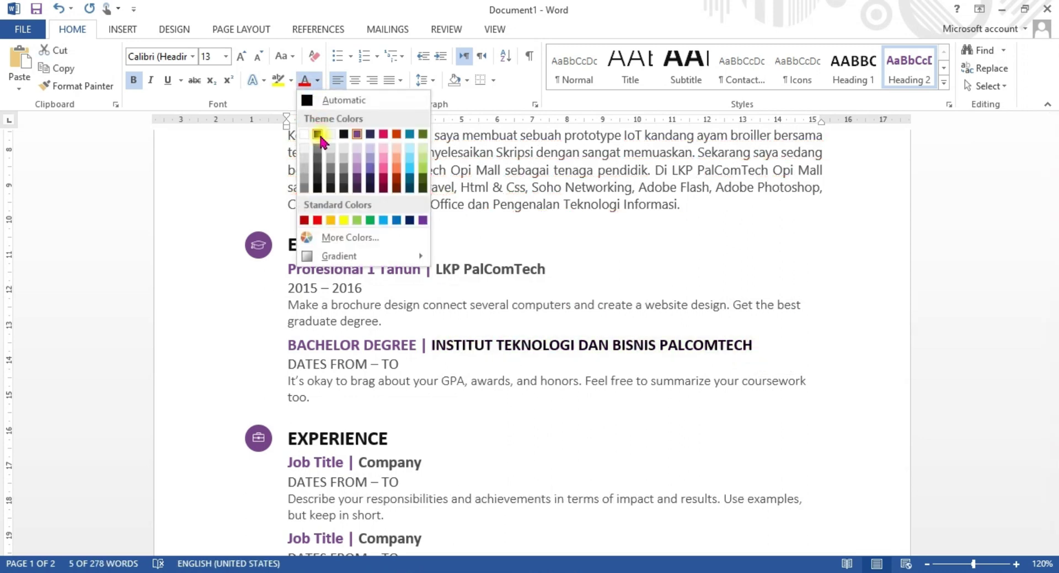
pyautogui.click(319, 135)
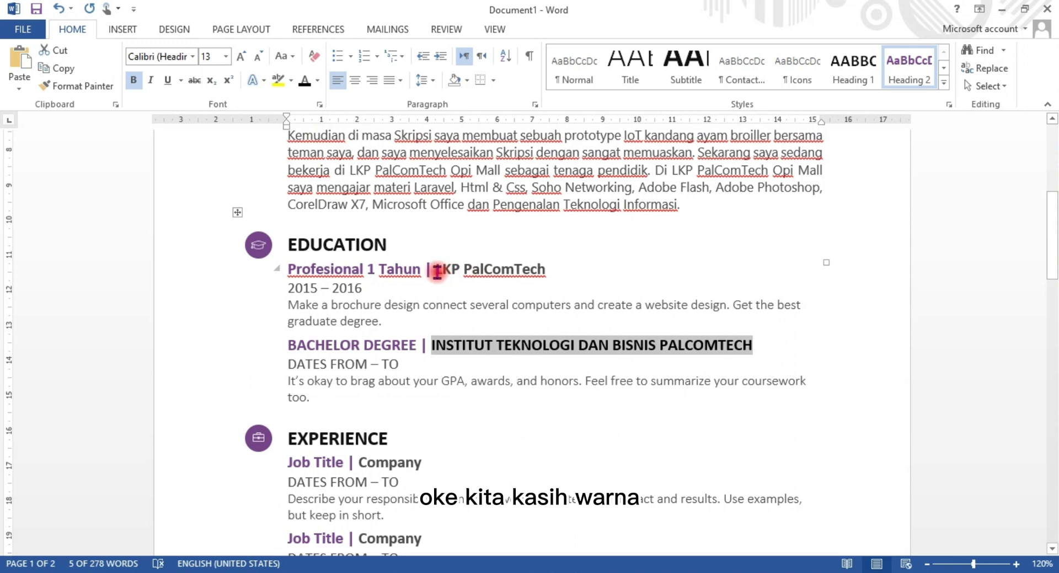
pyautogui.moveTo(437, 271); pyautogui.dragTo(545, 270)
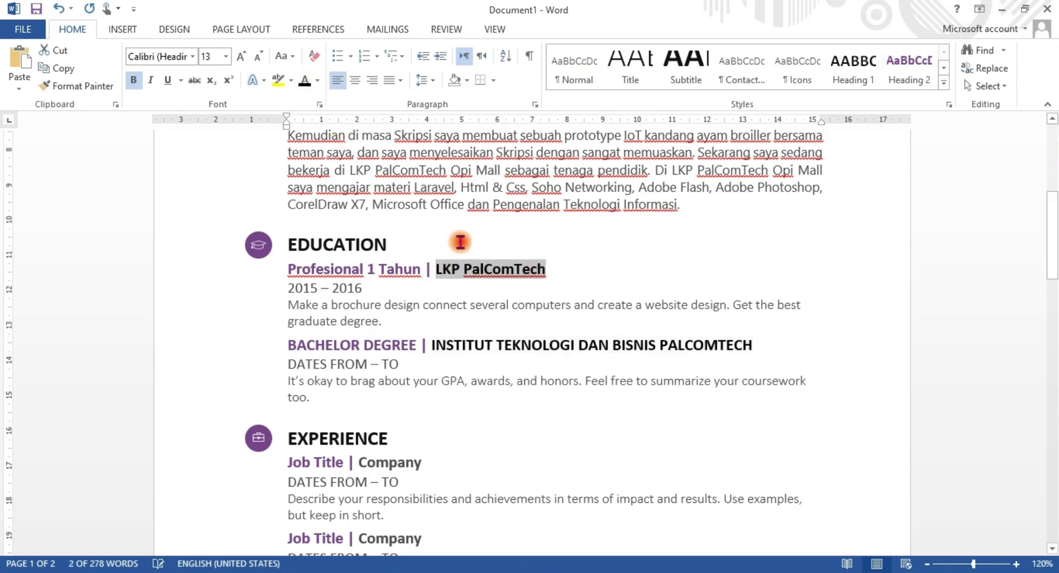
pyautogui.click(500, 303)
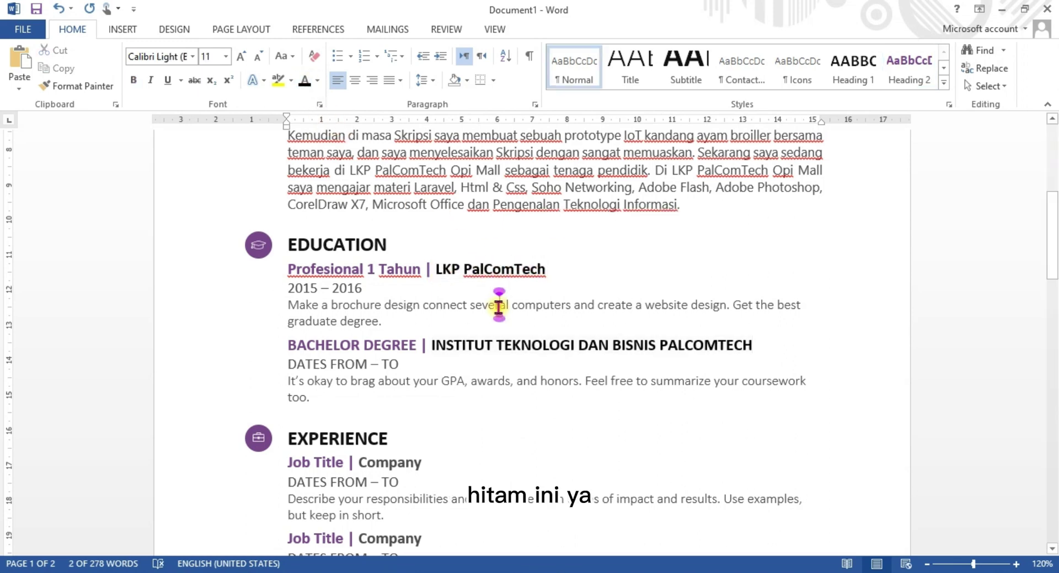
# - Give the Bachelor Degree entry the dates 2016 – 2020
pyautogui.click(320, 363)
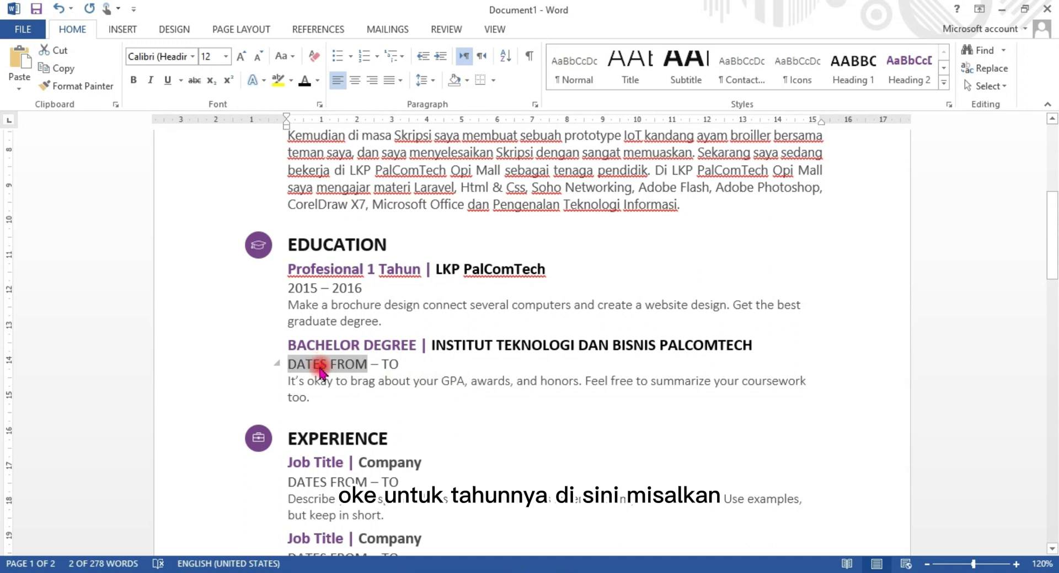
pyautogui.write('2016')
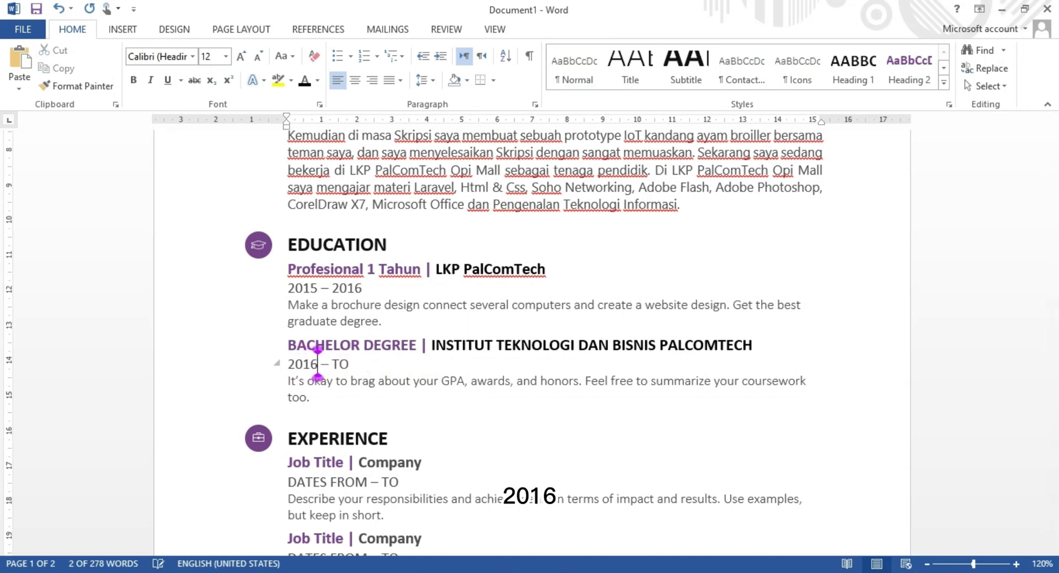
pyautogui.click(339, 363)
pyautogui.write('202')
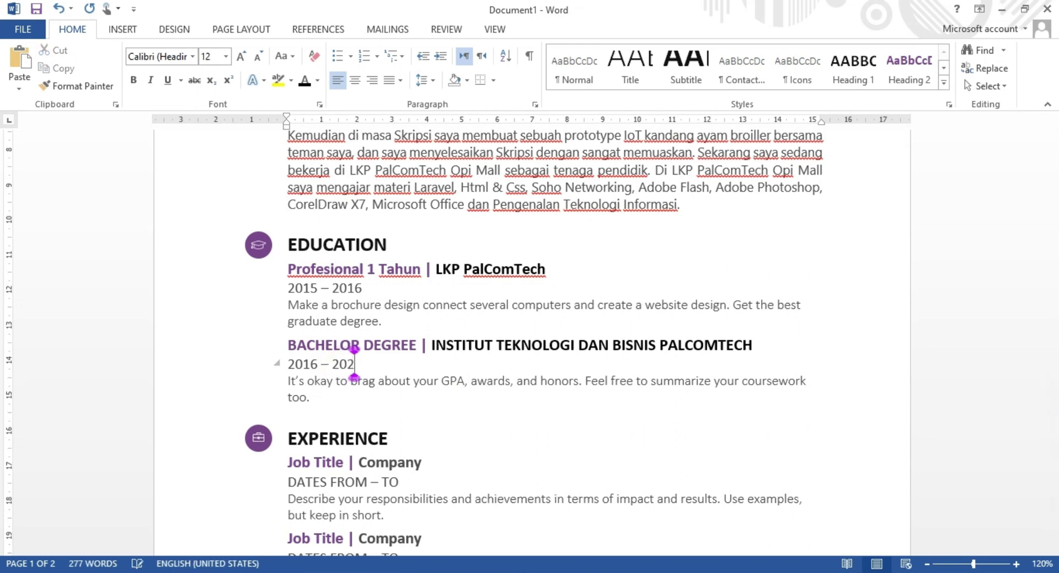
pyautogui.write('1')
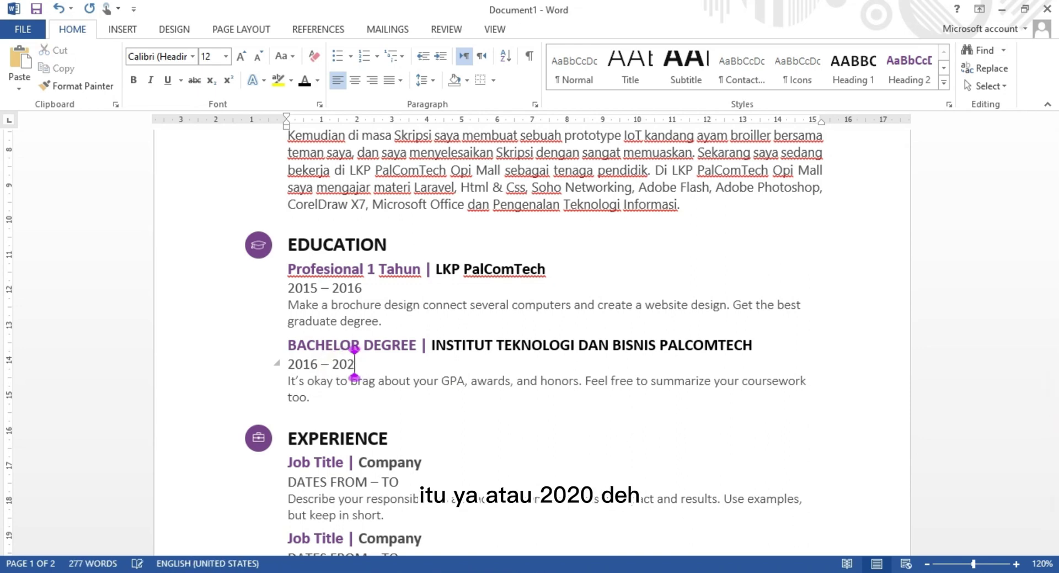
pyautogui.write('0')
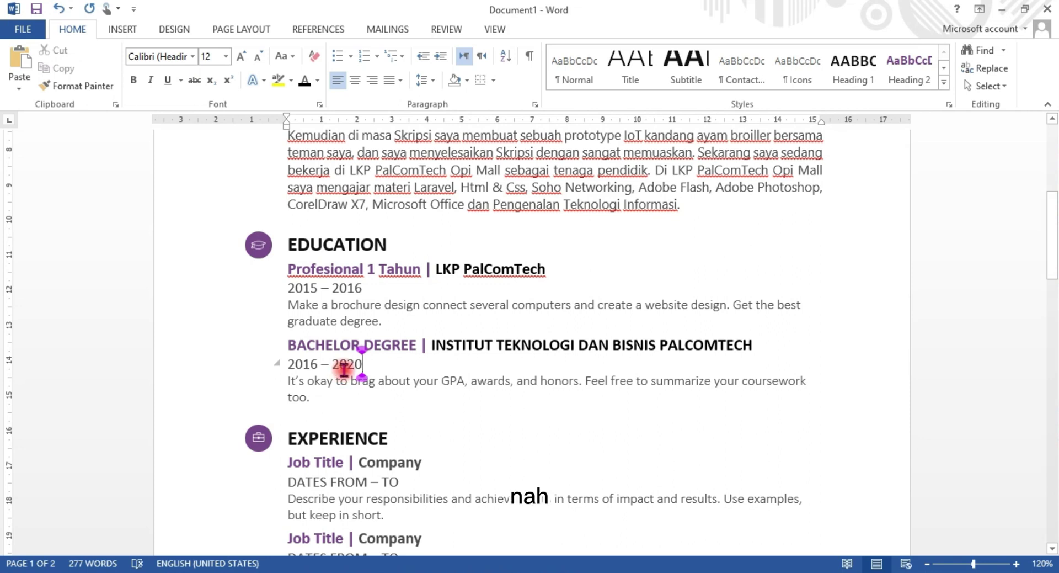
pyautogui.moveTo(288, 380); pyautogui.dragTo(308, 392)
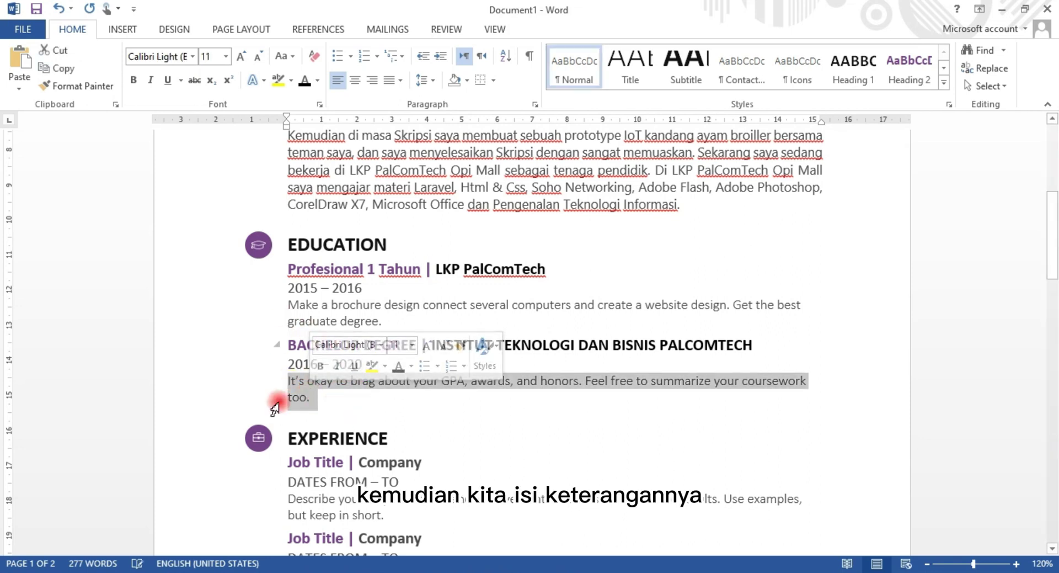
# - Replace the bachelor description with the GPA 3.26/4.0 paragraph copied from the CV PDF
pyautogui.doubleClick(332, 412)
pyautogui.tripleClick(334, 401)
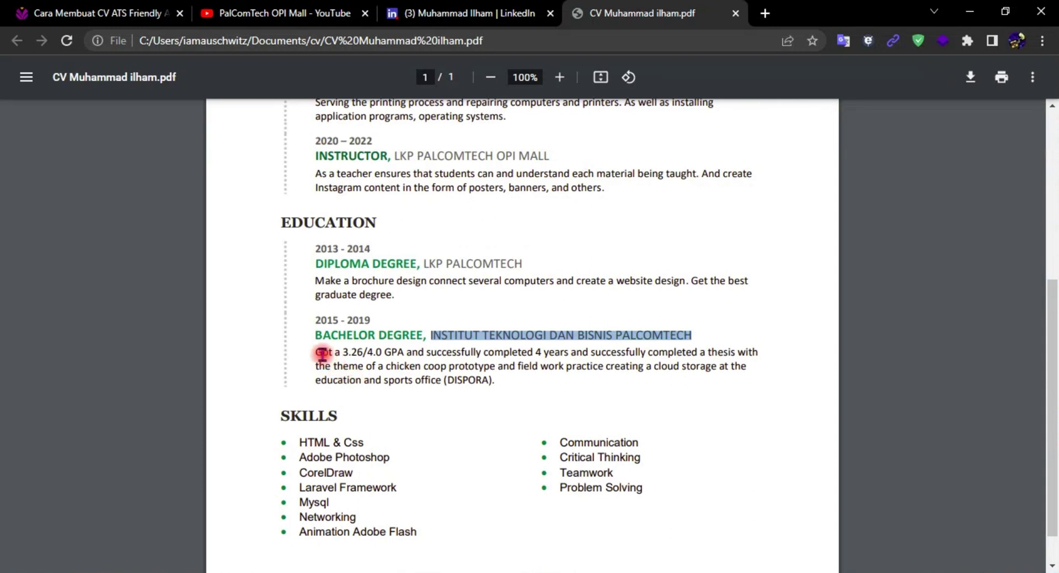
pyautogui.moveTo(315, 352); pyautogui.dragTo(497, 385)
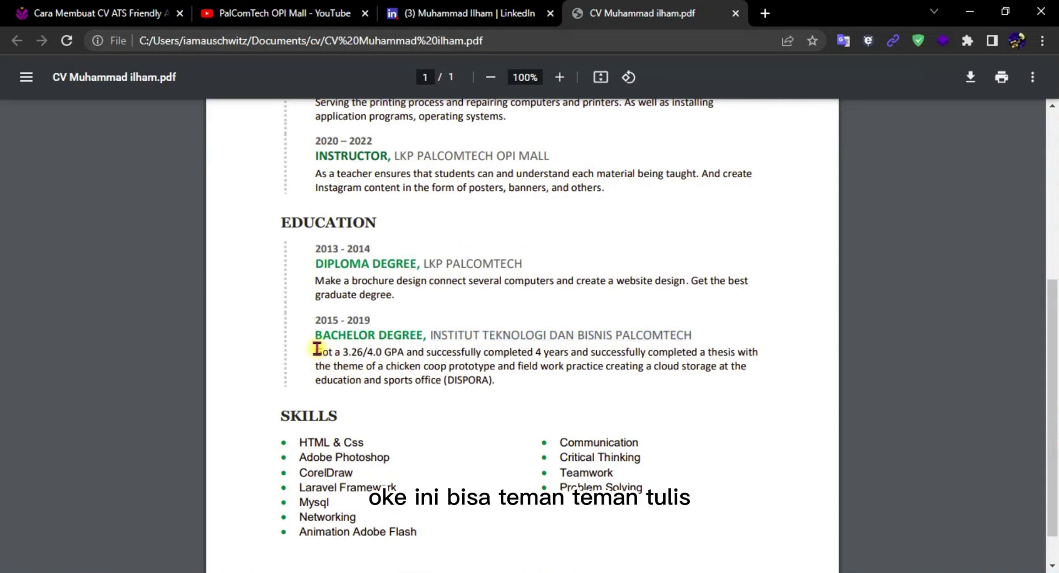
pyautogui.rightClick(461, 383)
pyautogui.click(491, 156)
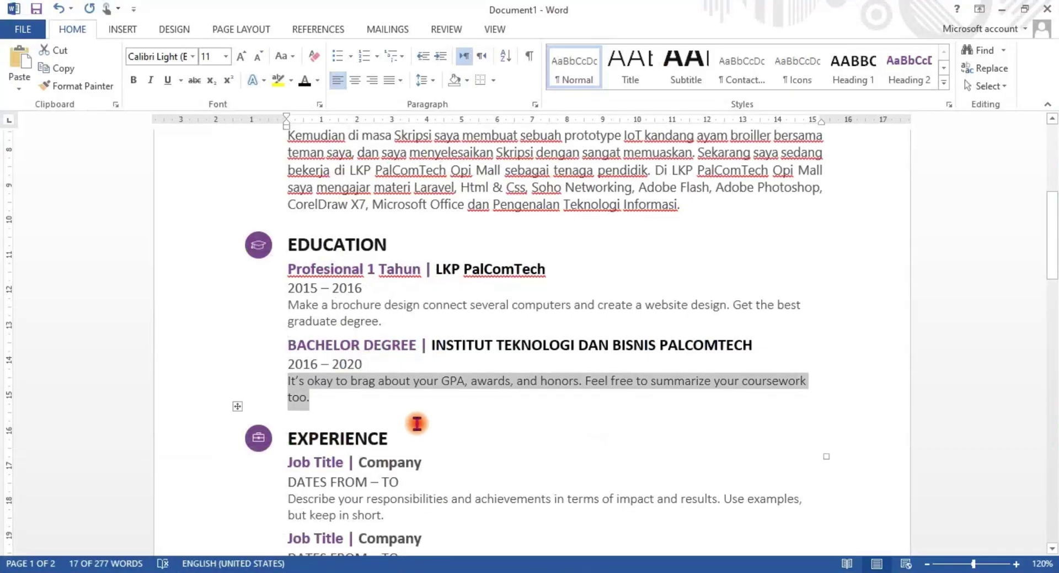
pyautogui.hotkey('ctrl', 'v')
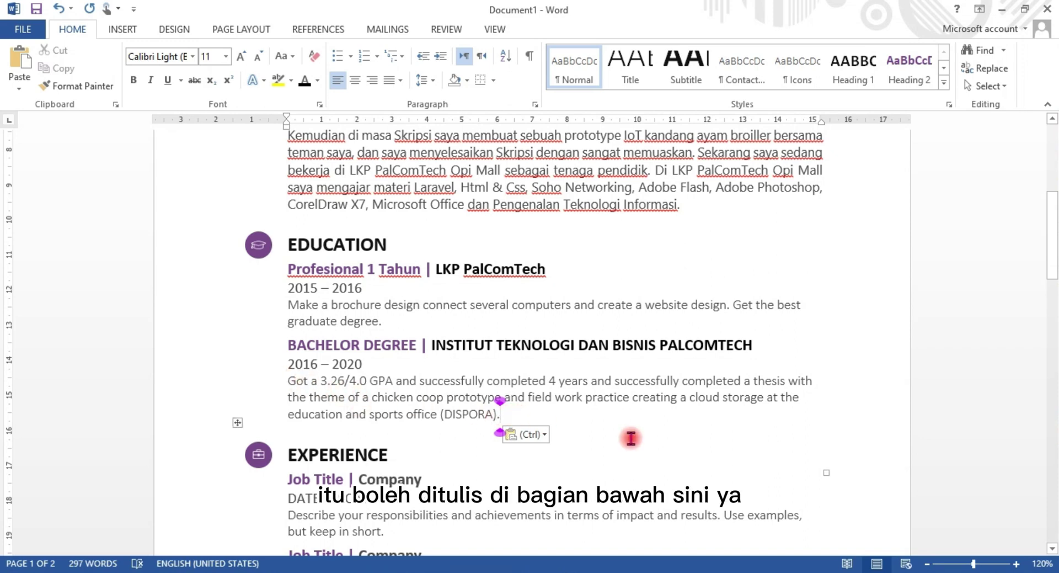
# - Fill the first Experience heading with 'Quality Control | PT ABC'
pyautogui.scroll(-3, 414, 395)
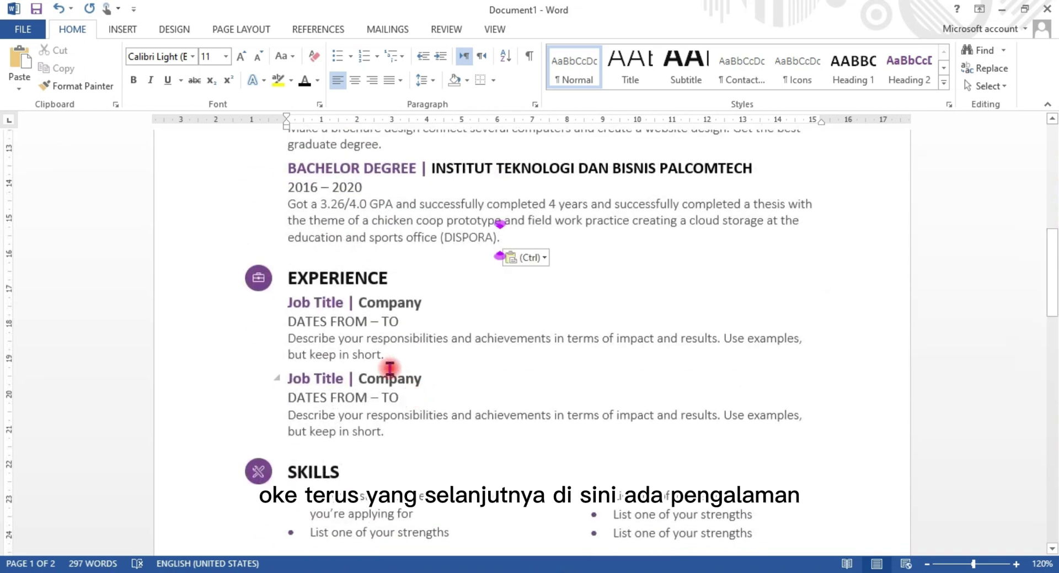
pyautogui.doubleClick(300, 279)
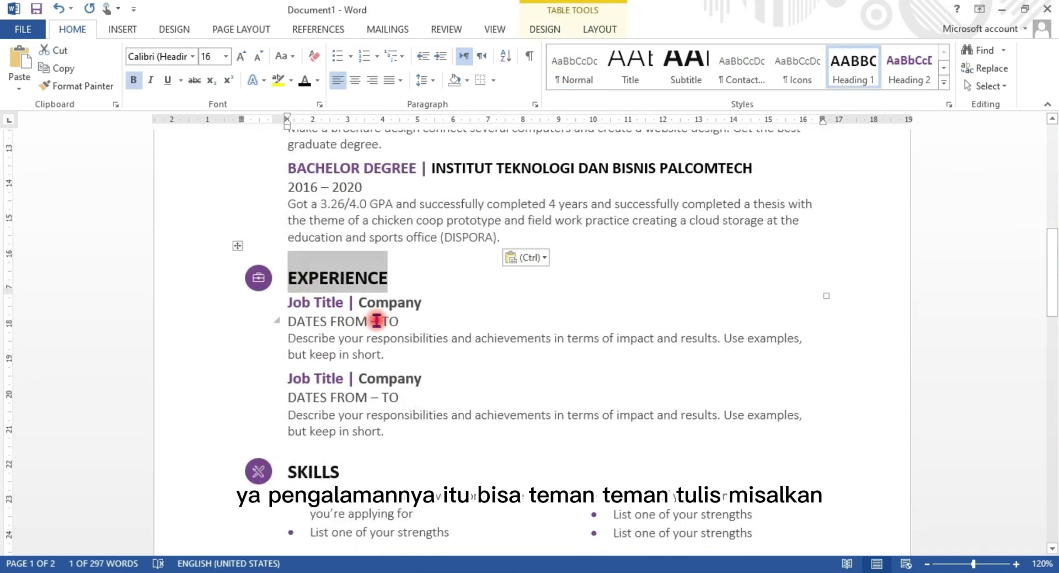
pyautogui.moveTo(288, 303); pyautogui.dragTo(340, 303)
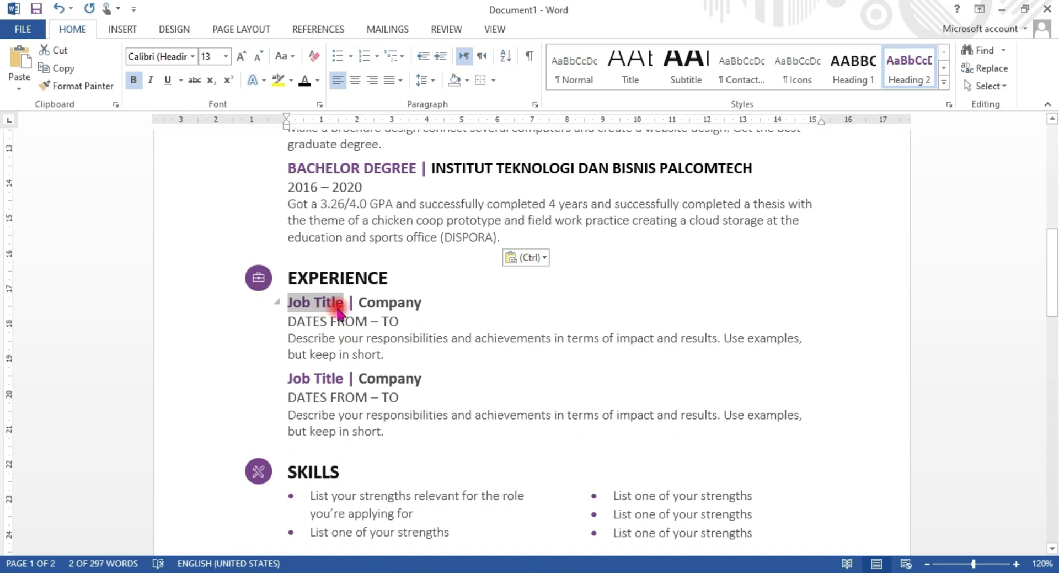
pyautogui.click(391, 302)
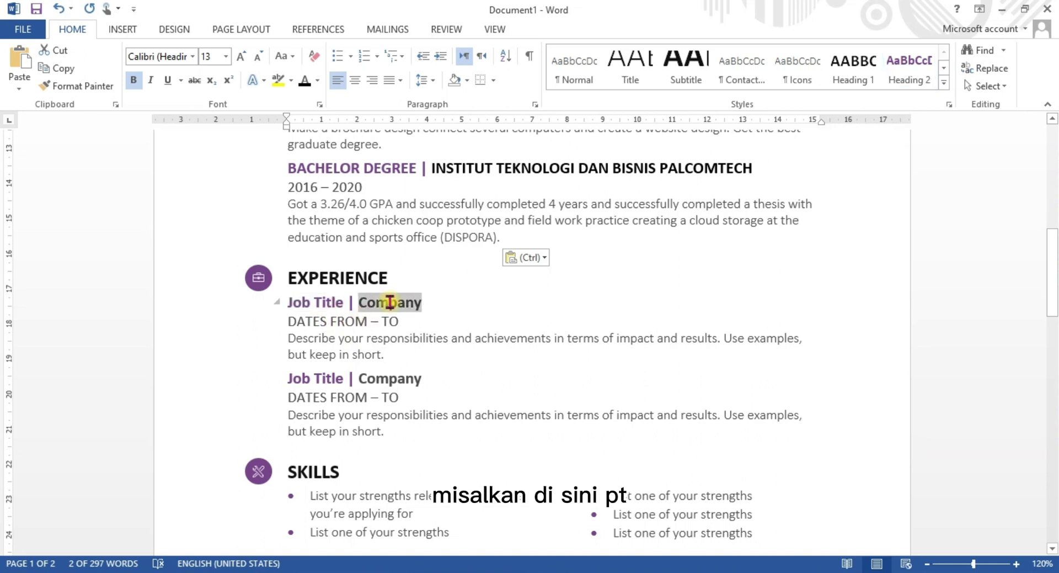
pyautogui.write('PT')
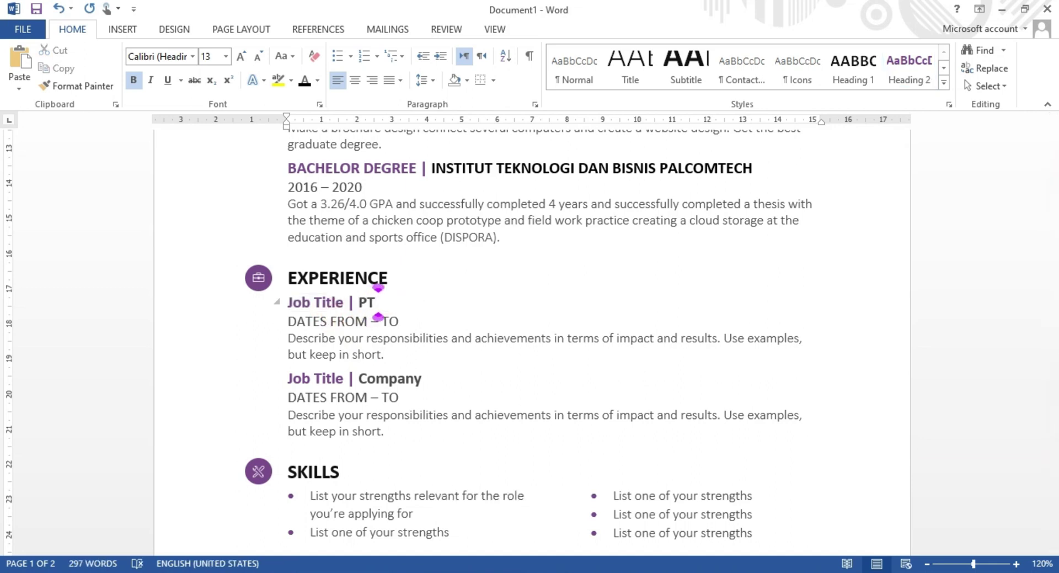
pyautogui.write(' ABC')
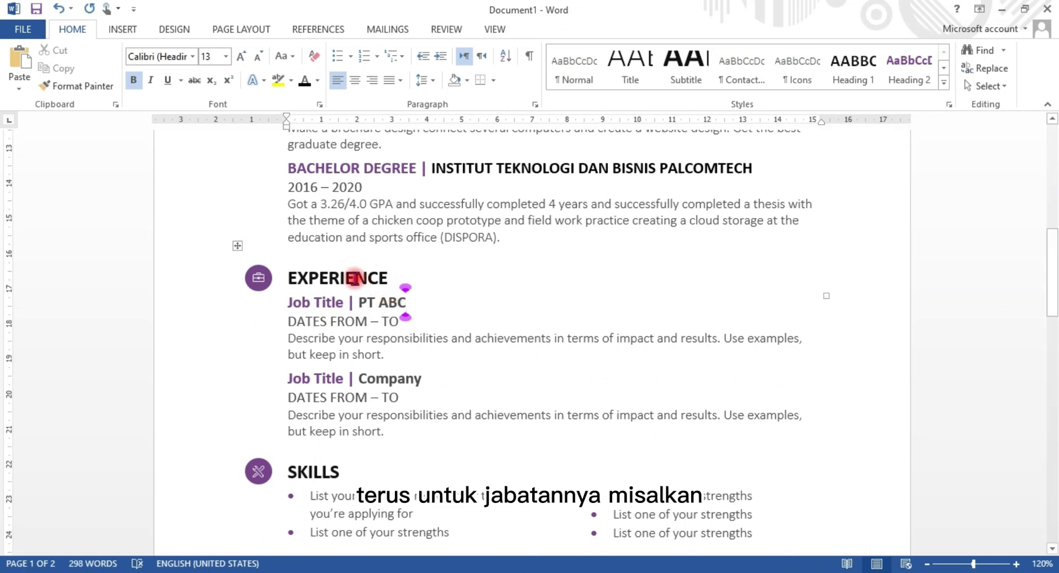
pyautogui.click(333, 309)
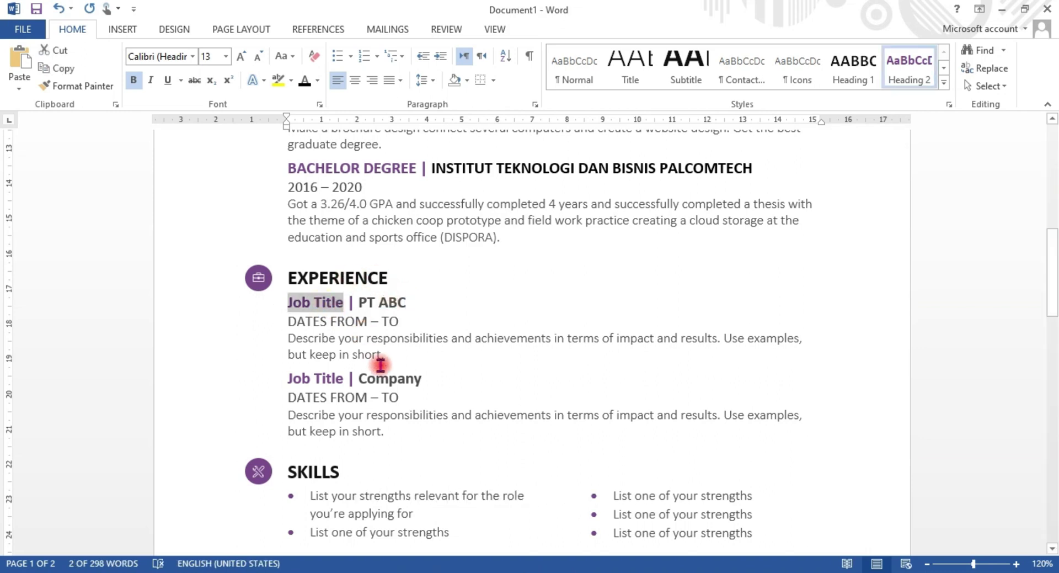
pyautogui.write('Qu')
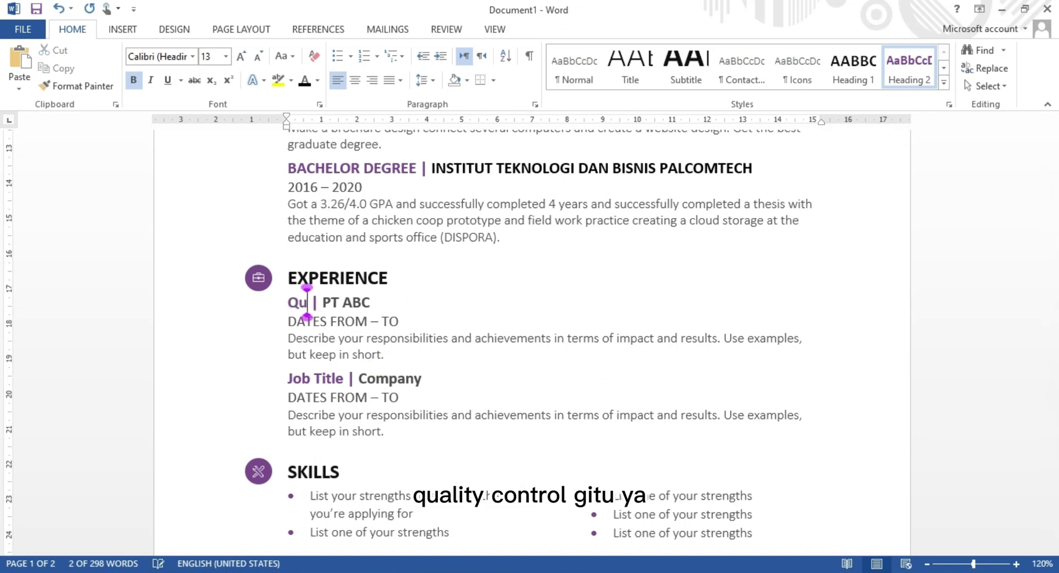
pyautogui.write('ality ')
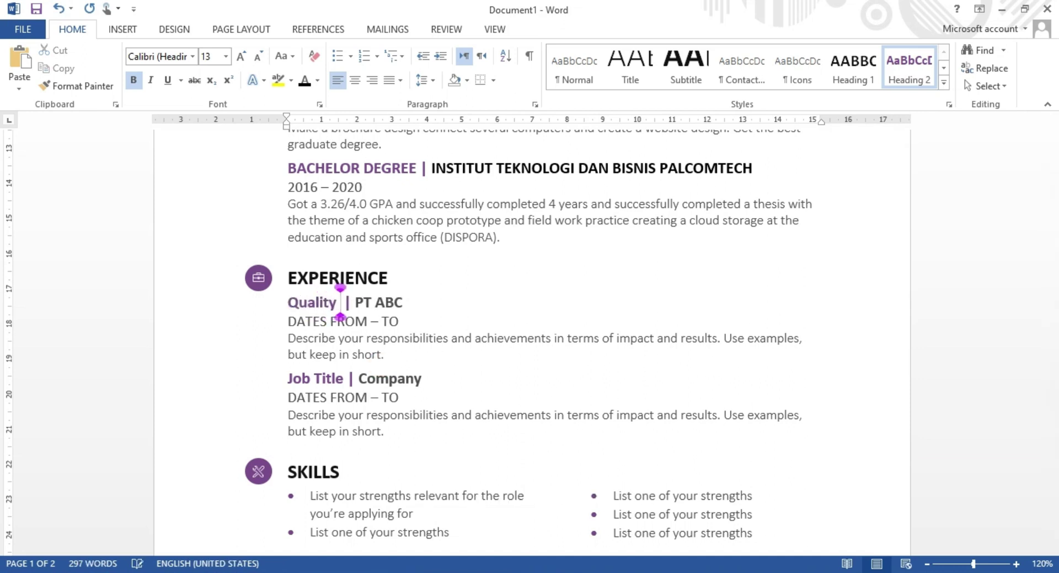
pyautogui.write('Control')
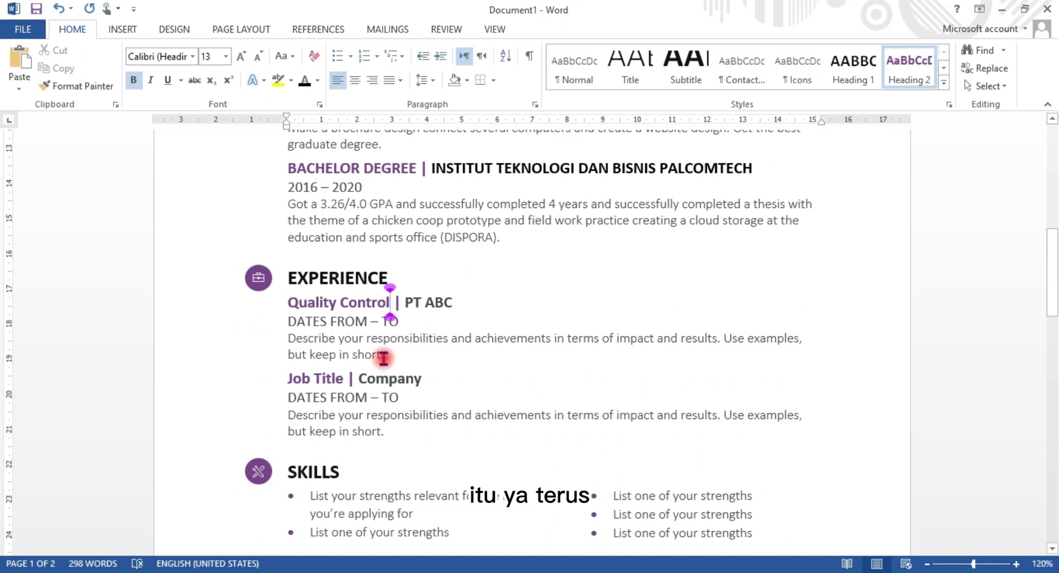
# - Date the Quality Control job 2020 – 2021
pyautogui.moveTo(288, 322); pyautogui.dragTo(367, 322)
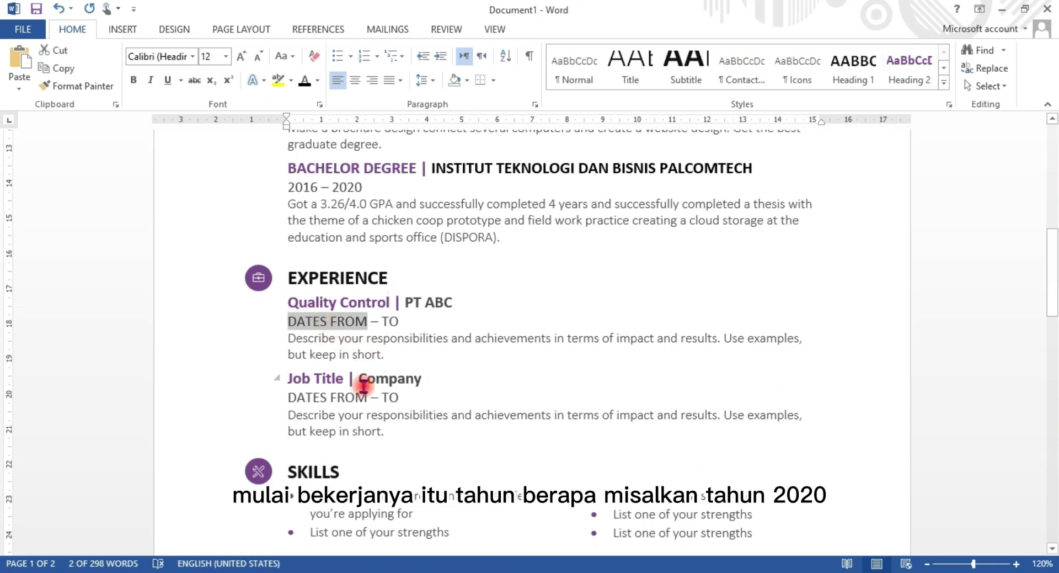
pyautogui.write('2020')
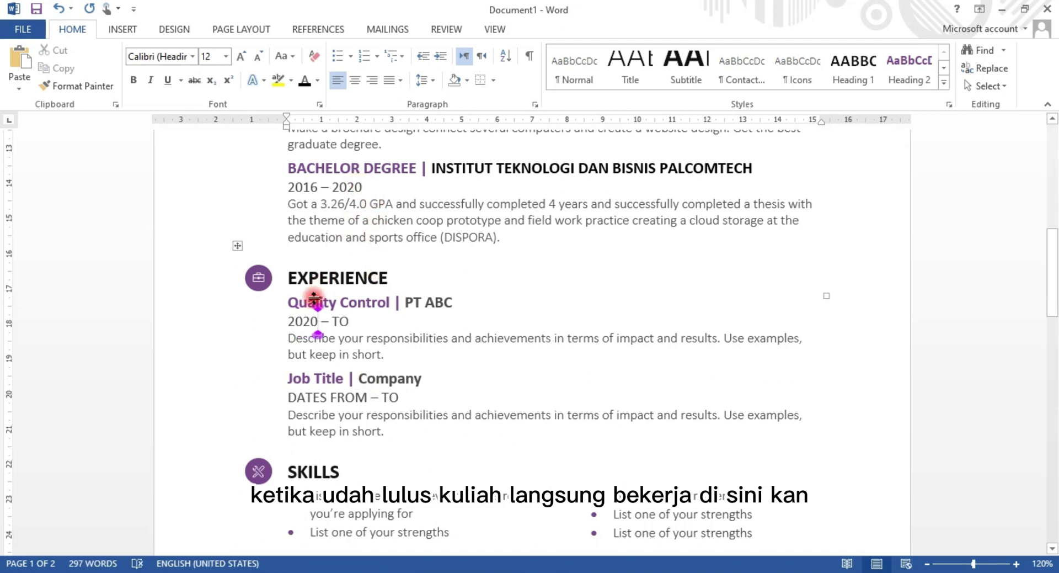
pyautogui.doubleClick(340, 321)
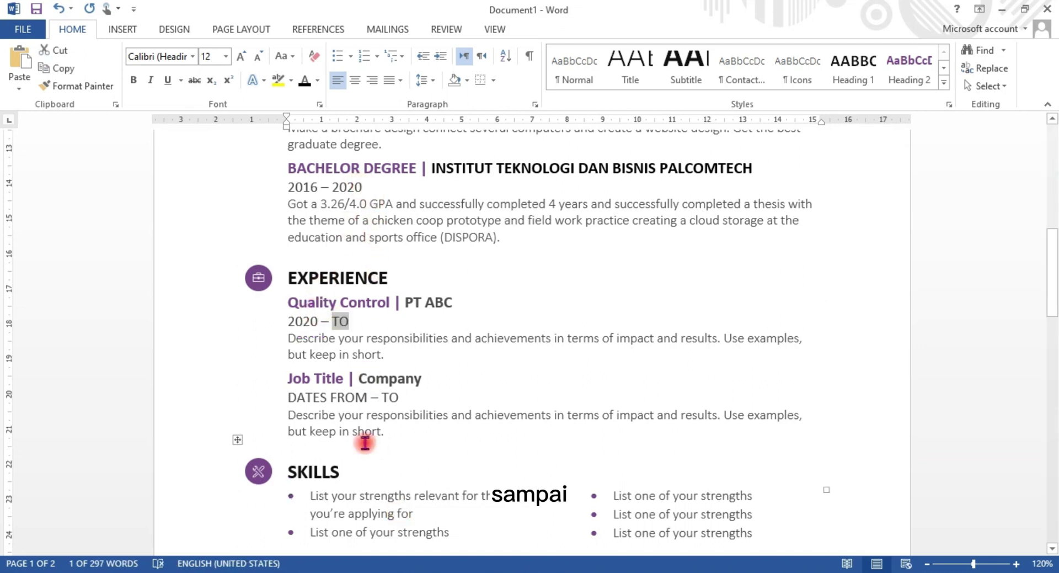
pyautogui.write('2021')
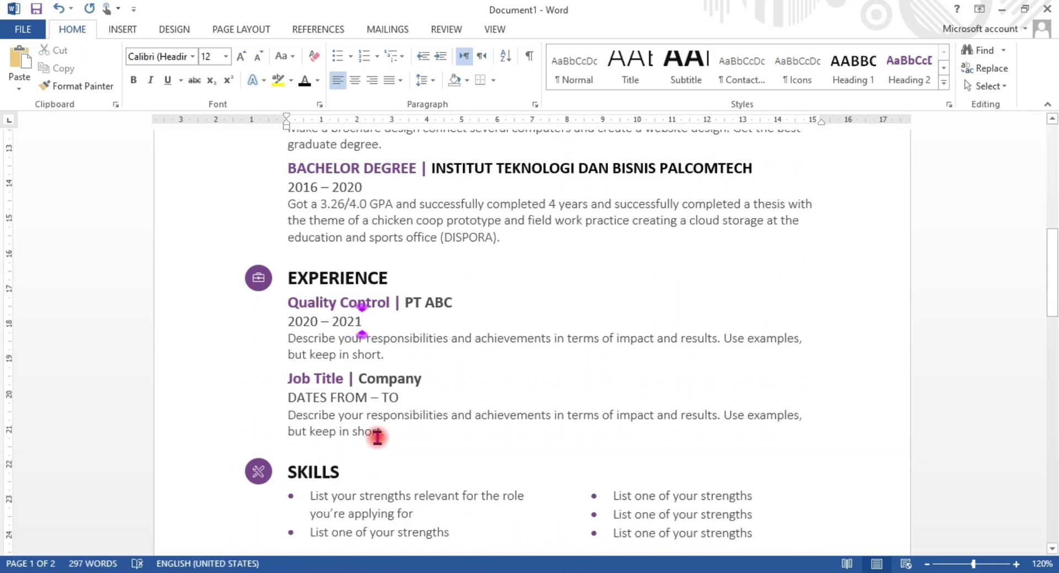
# - Fill the second Experience heading with 'Programmer dan Designer | PT EFG'
pyautogui.moveTo(288, 339); pyautogui.dragTo(386, 355)
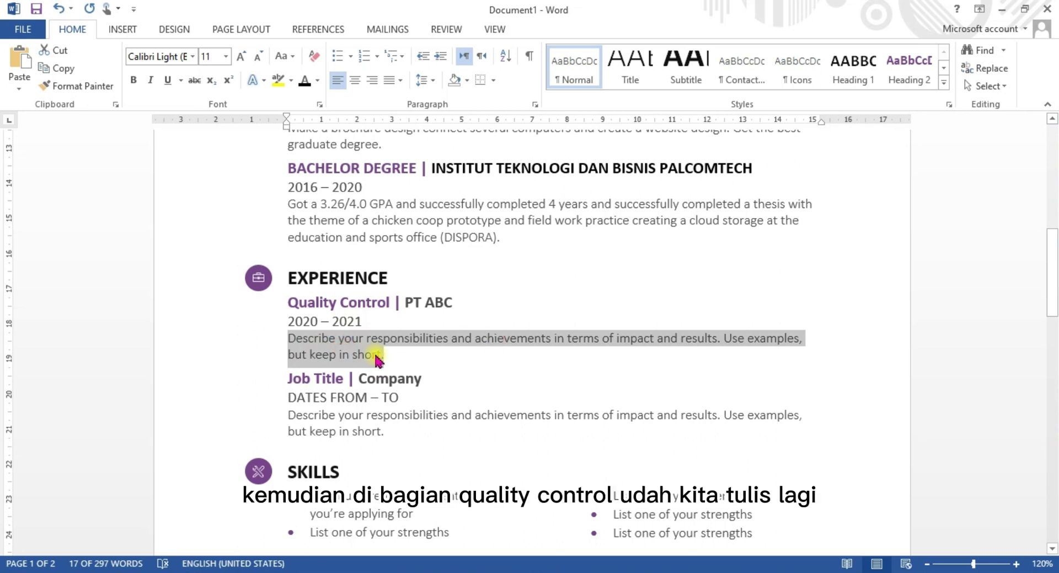
pyautogui.click(310, 379)
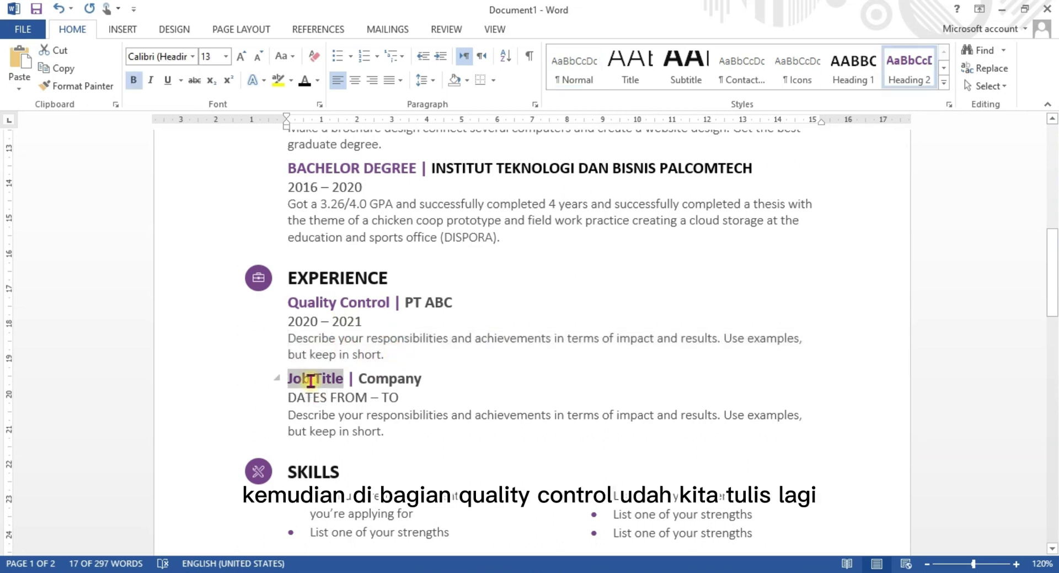
pyautogui.click(390, 381)
pyautogui.write('PT ef')
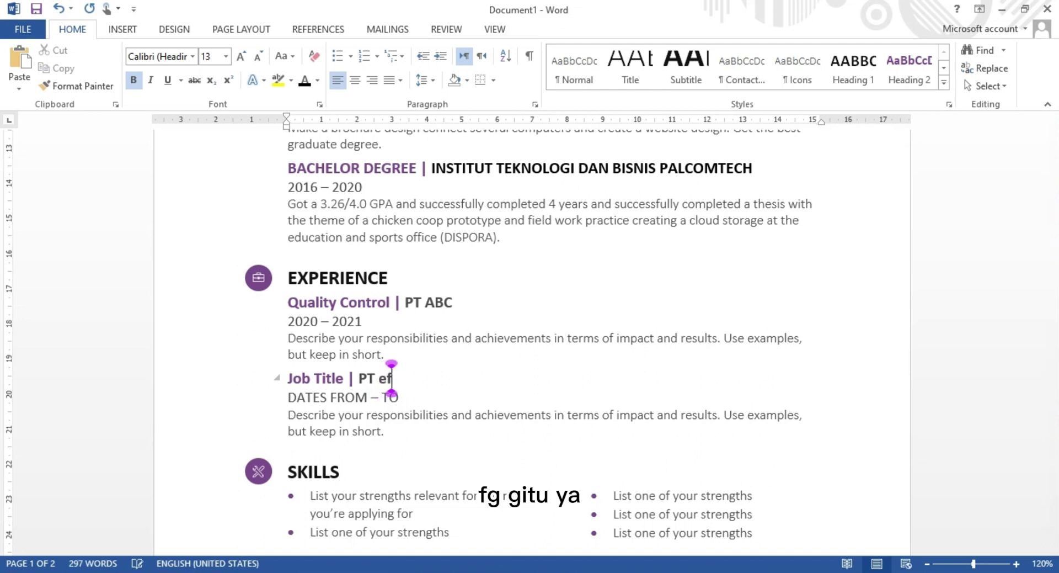
pyautogui.press('BackSpace')
pyautogui.write('G')
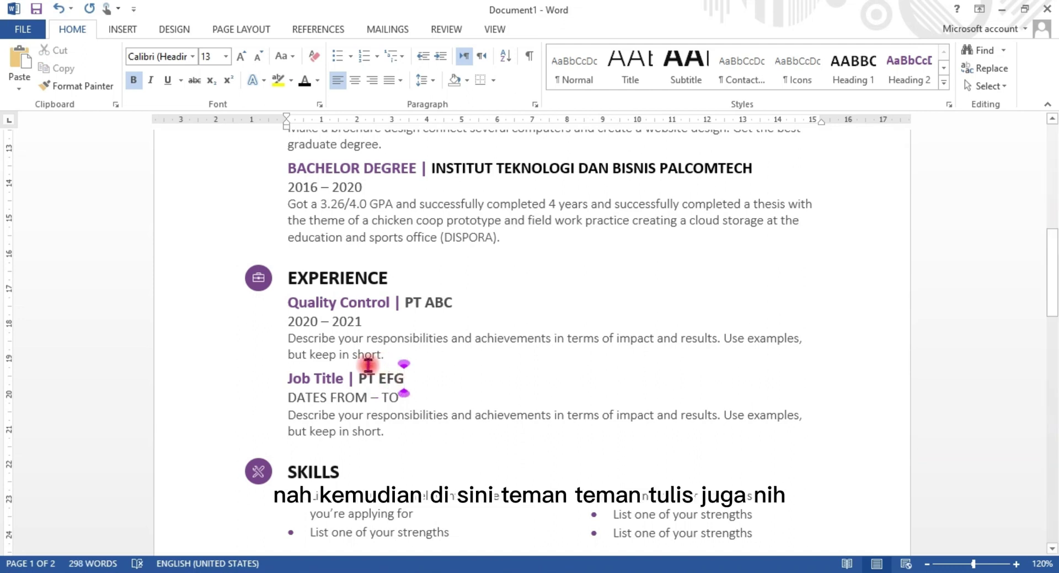
pyautogui.click(302, 380)
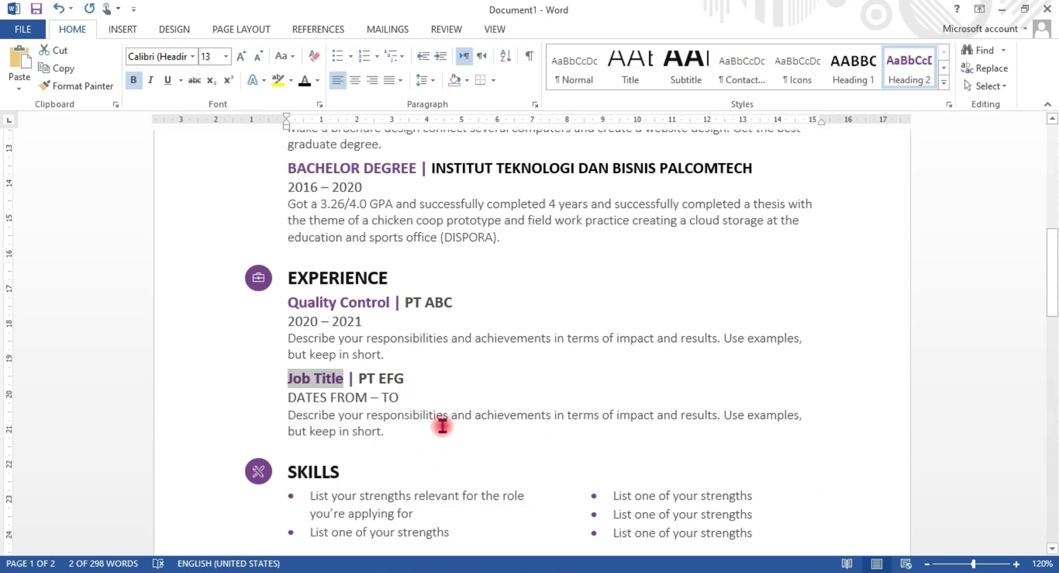
pyautogui.write('Progr')
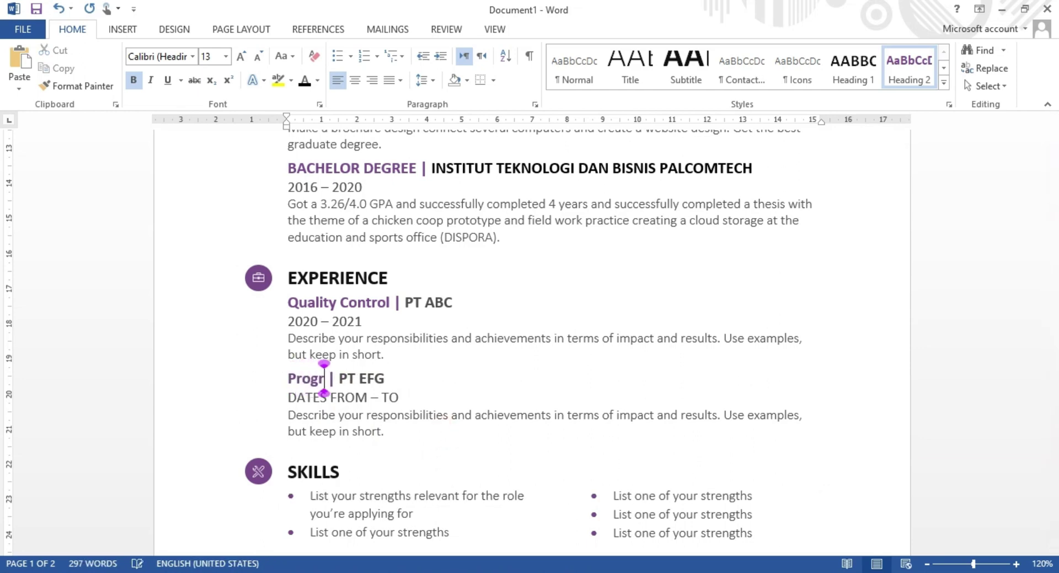
pyautogui.write('ammer')
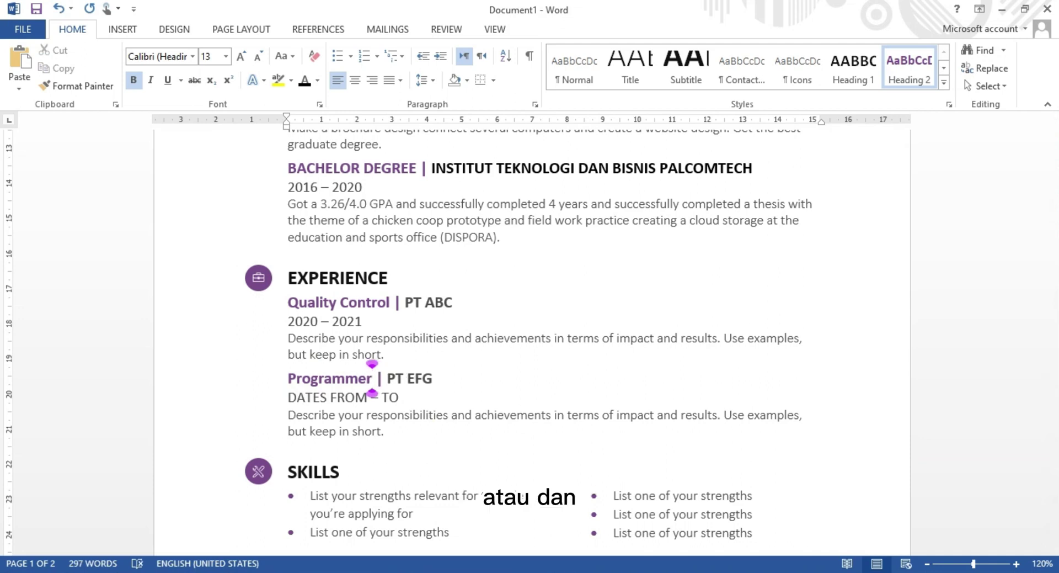
pyautogui.write(' dan ')
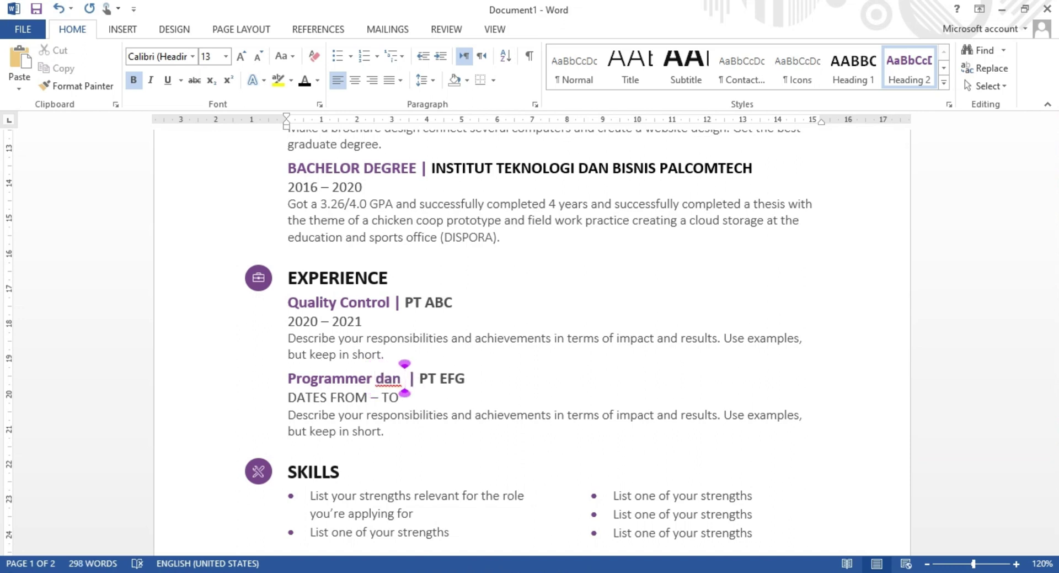
pyautogui.write('Designer')
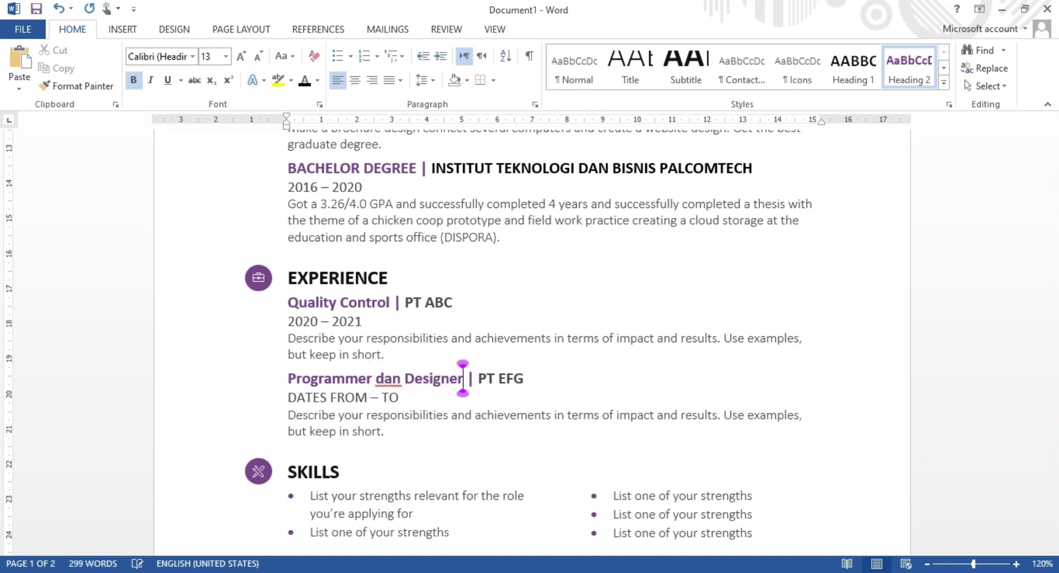
# - Date the second job 2021 – NOW
pyautogui.moveTo(292, 397); pyautogui.dragTo(364, 397)
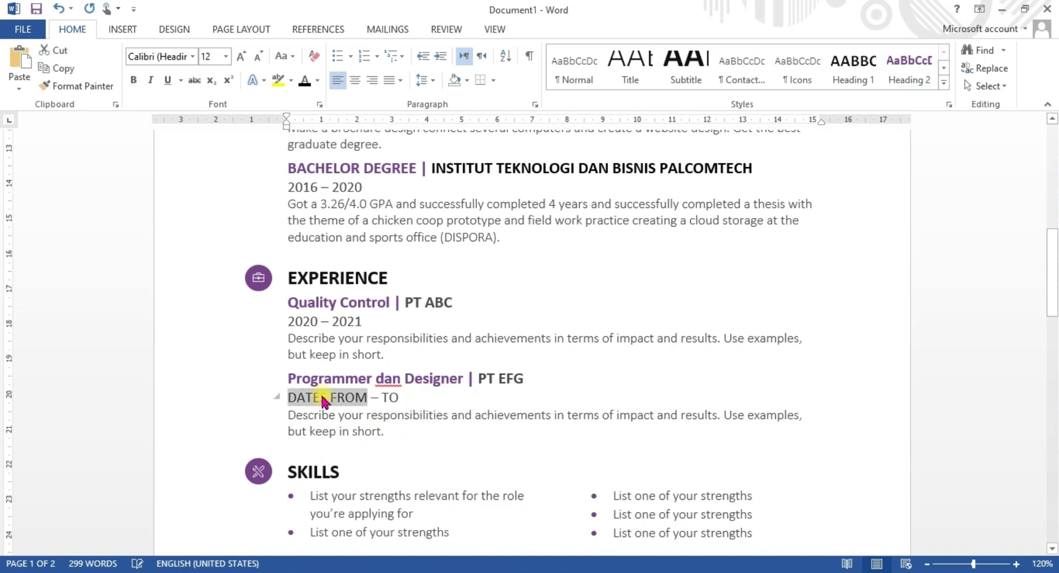
pyautogui.write('2021')
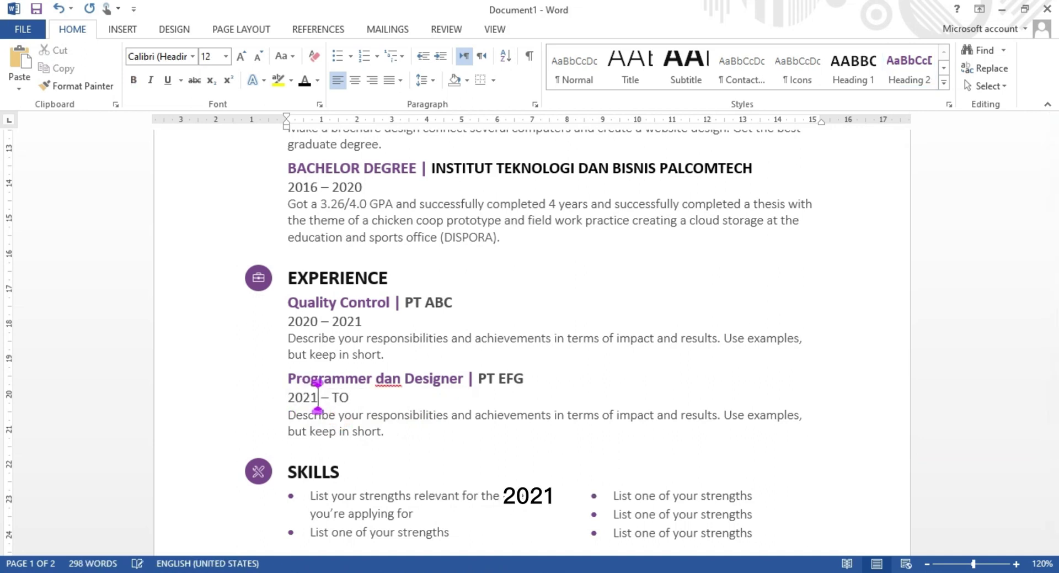
pyautogui.doubleClick(341, 398)
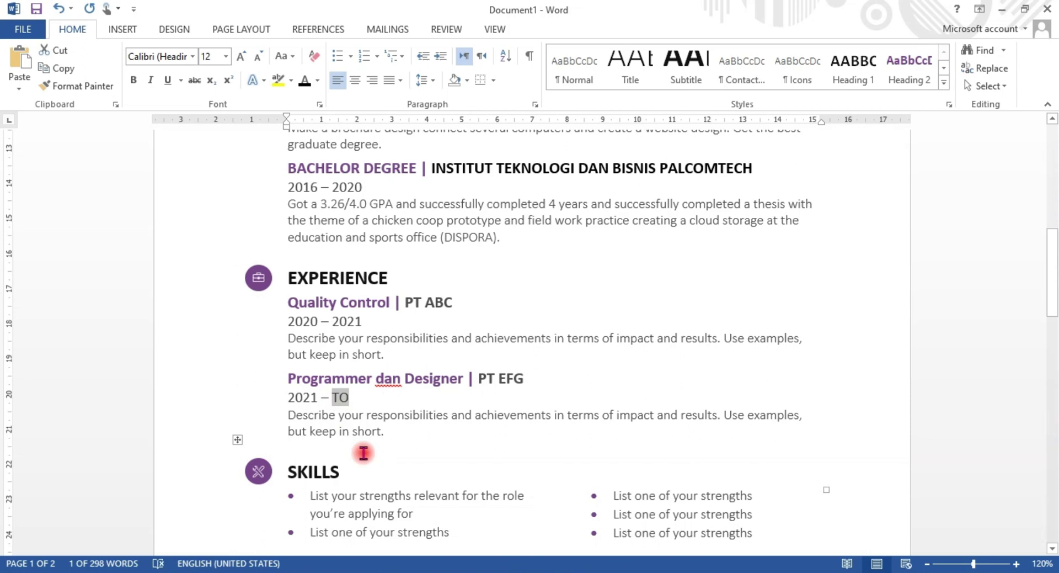
pyautogui.write('NOW')
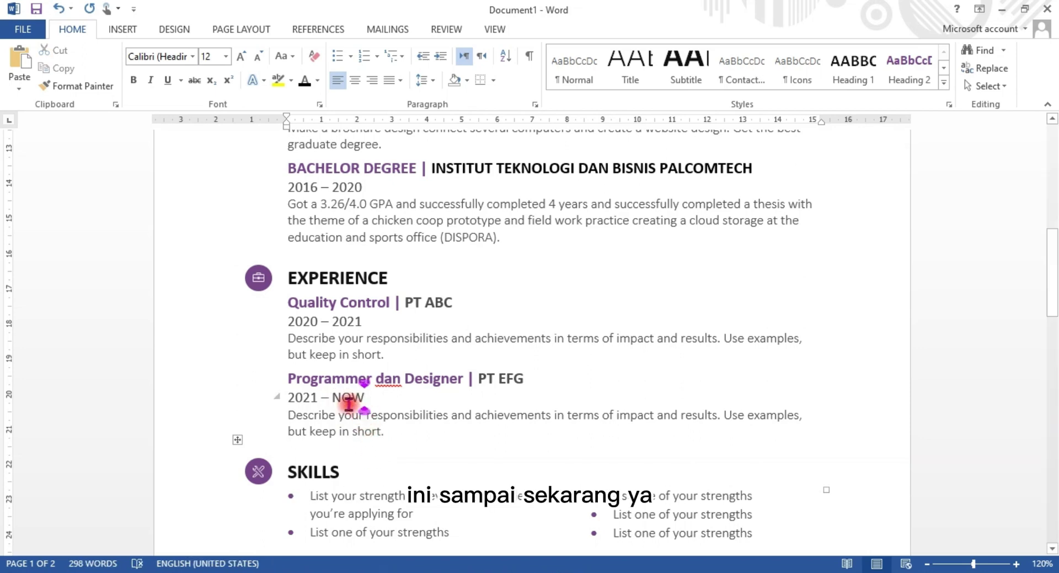
pyautogui.moveTo(334, 397); pyautogui.dragTo(378, 395)
pyautogui.tripleClick(370, 419)
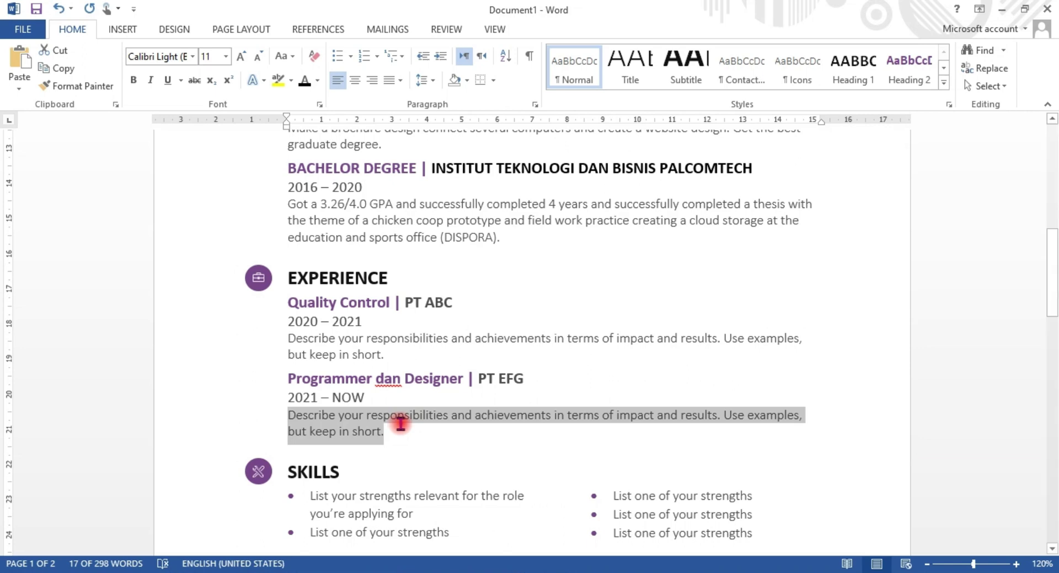
pyautogui.scroll(-2, 425, 372)
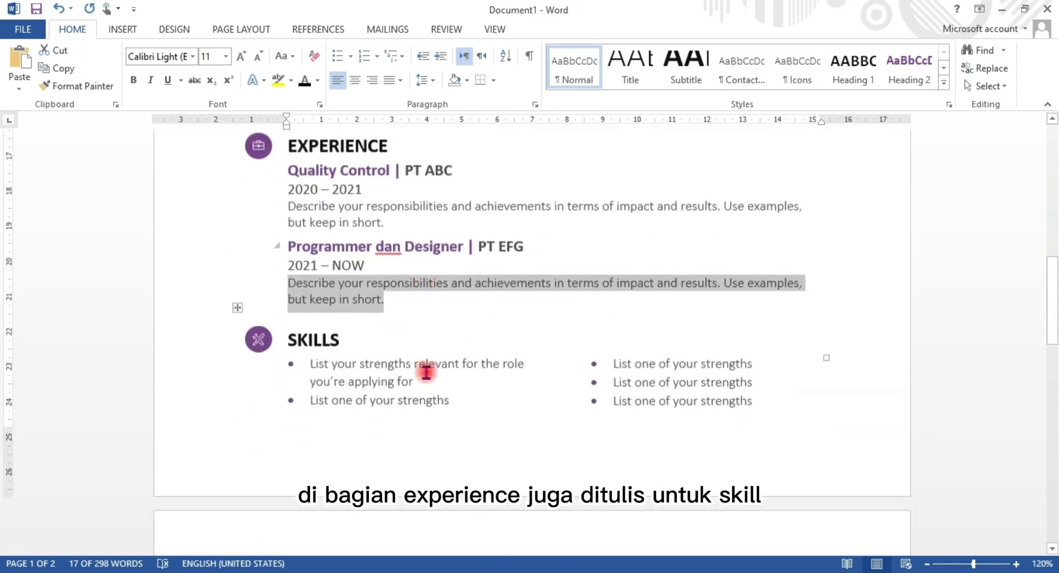
pyautogui.scroll(1, 422, 374)
pyautogui.scroll(-4, 420, 375)
pyautogui.scroll(3, 417, 377)
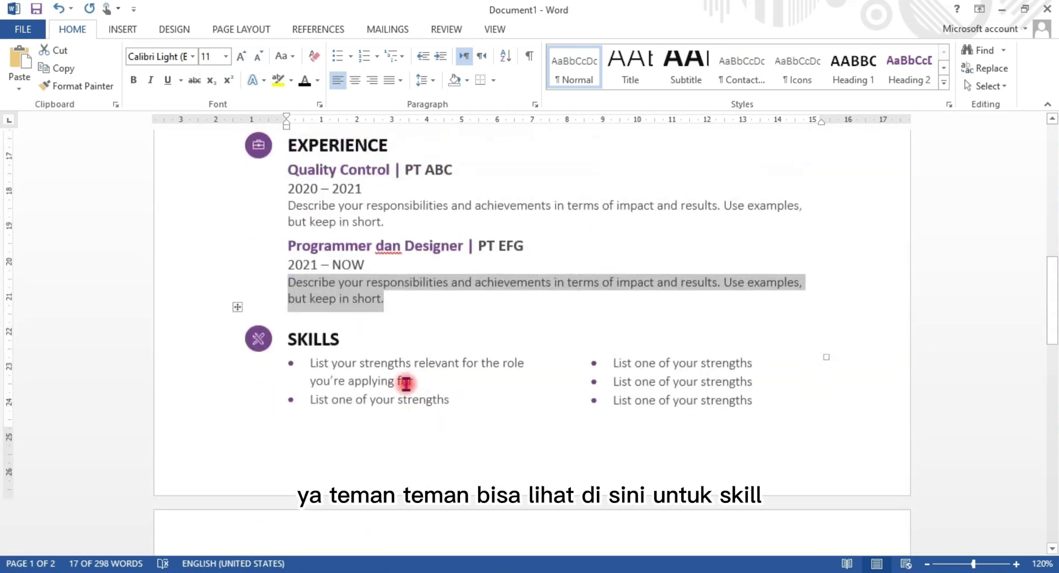
pyautogui.click(351, 366)
pyautogui.click(415, 384)
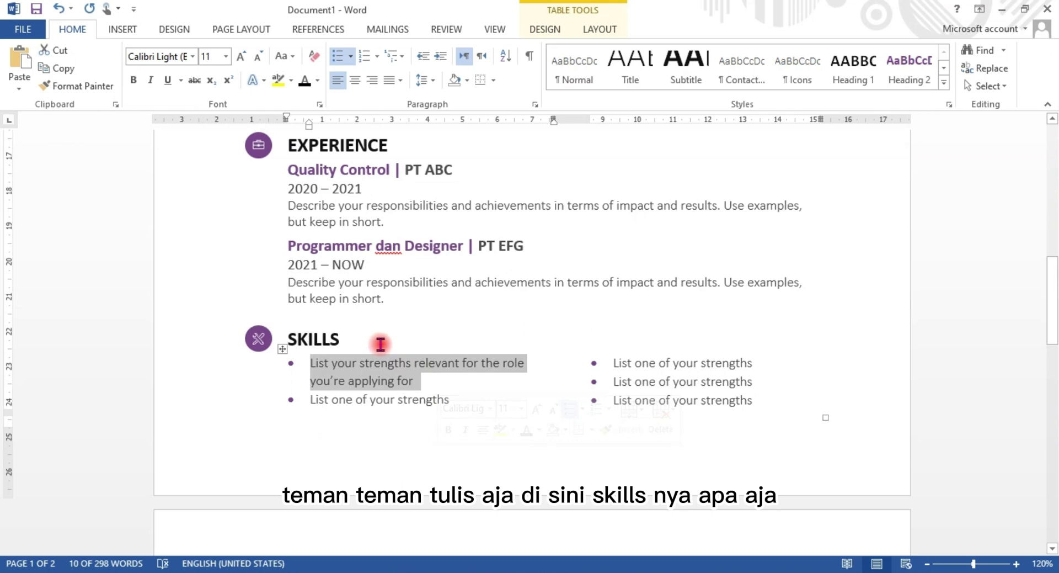
pyautogui.scroll(4, 381, 342)
pyautogui.scroll(6, 381, 342)
pyautogui.scroll(-9, 381, 345)
pyautogui.scroll(-2, 381, 346)
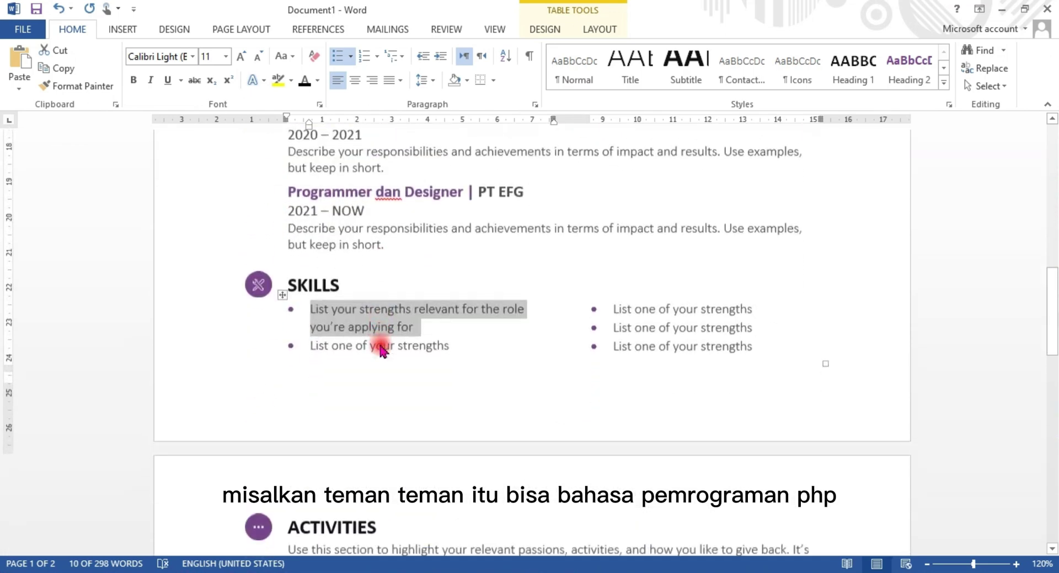
pyautogui.scroll(3, 381, 347)
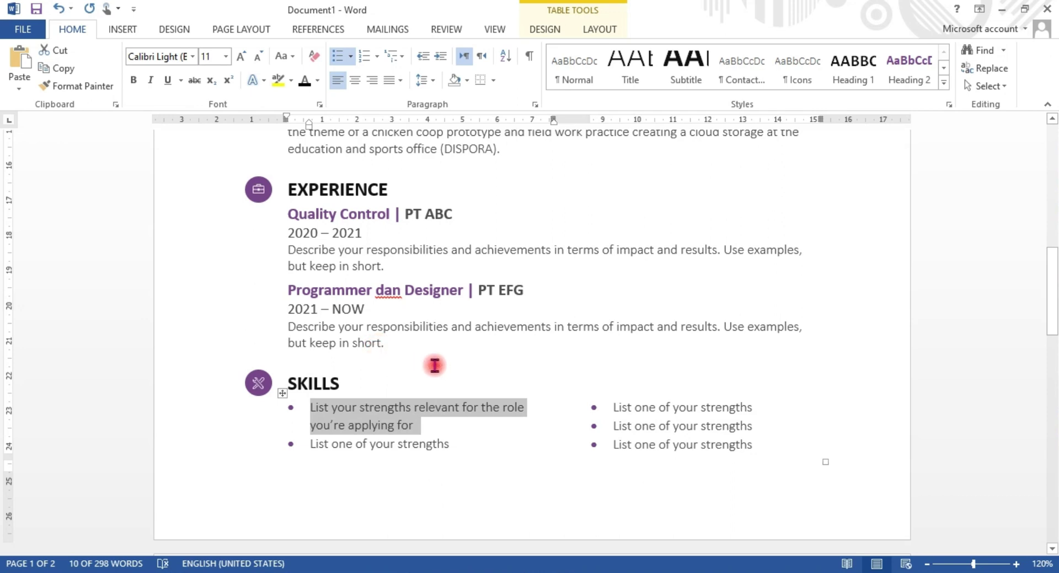
pyautogui.scroll(-1, 435, 364)
pyautogui.scroll(-5, 435, 364)
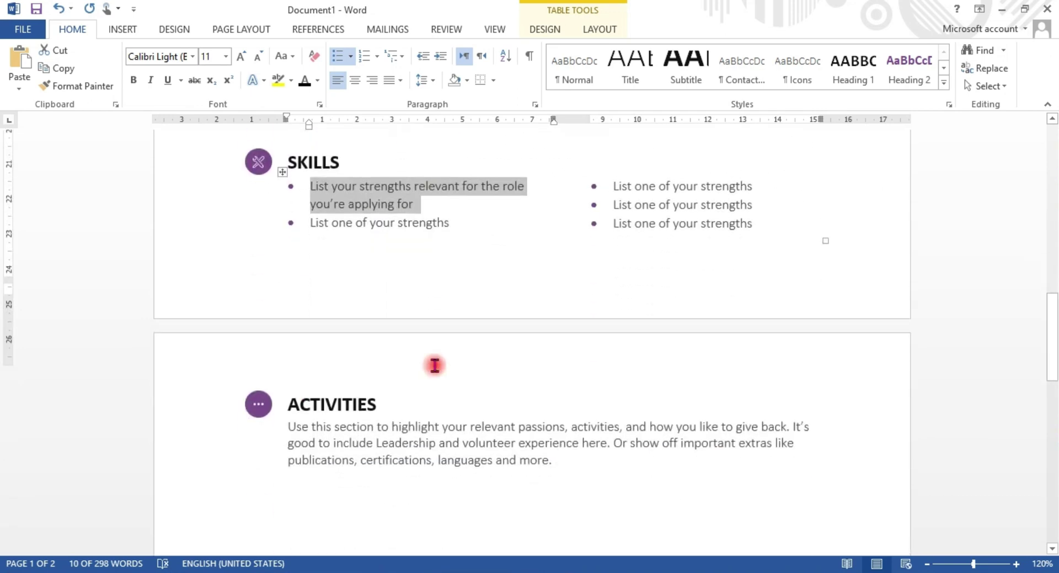
pyautogui.scroll(3, 435, 365)
pyautogui.click(442, 310)
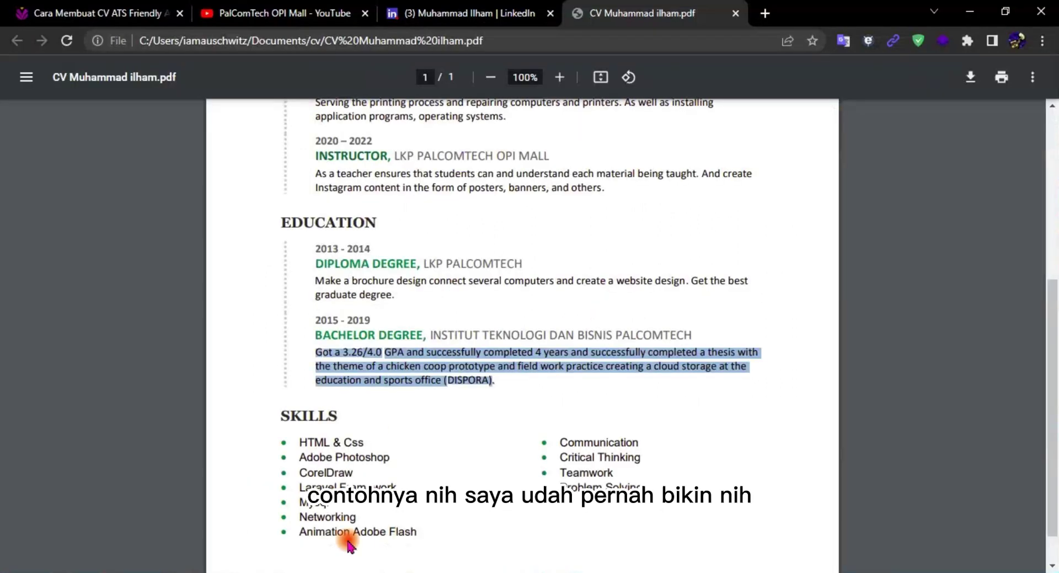
pyautogui.scroll(-1, 478, 439)
pyautogui.moveTo(560, 399); pyautogui.dragTo(635, 411)
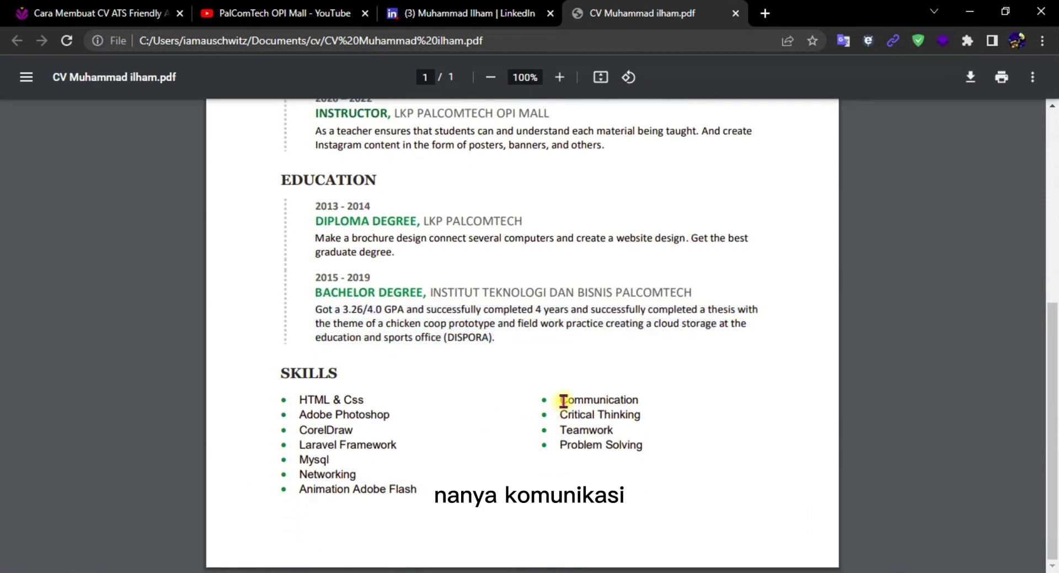
pyautogui.moveTo(560, 415); pyautogui.dragTo(619, 415)
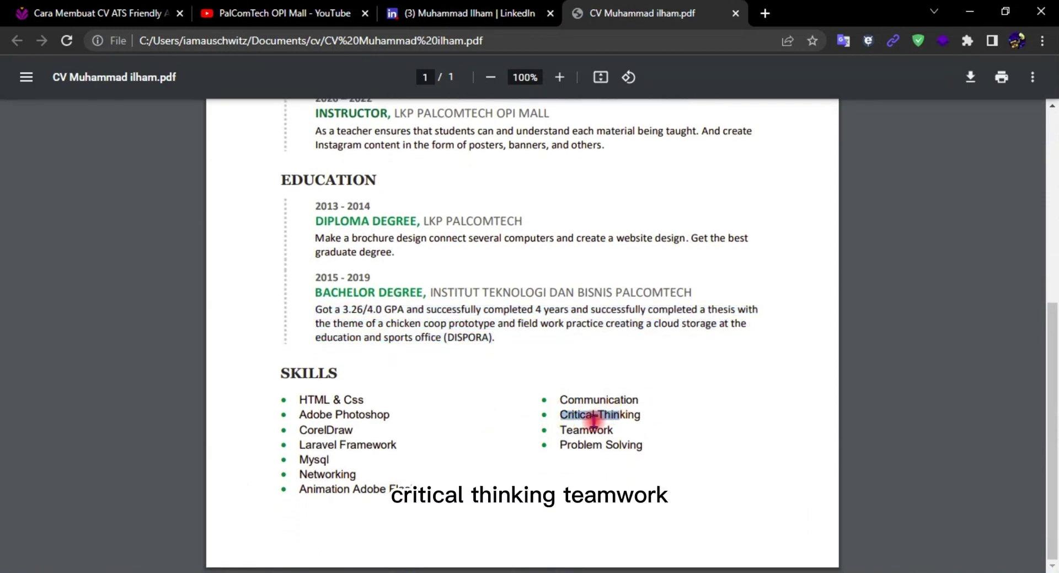
pyautogui.moveTo(560, 444); pyautogui.dragTo(721, 451)
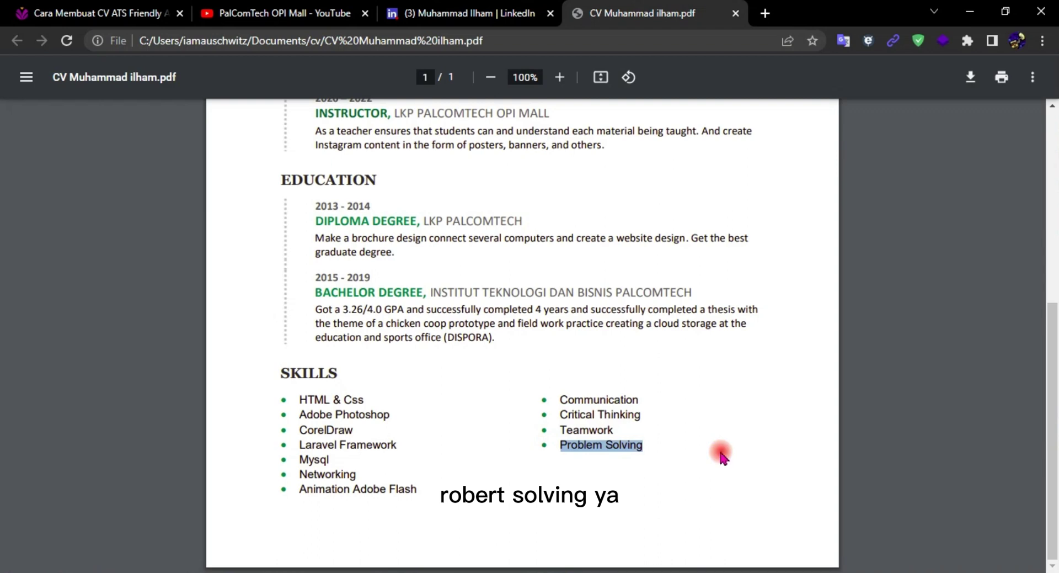
pyautogui.click(593, 420)
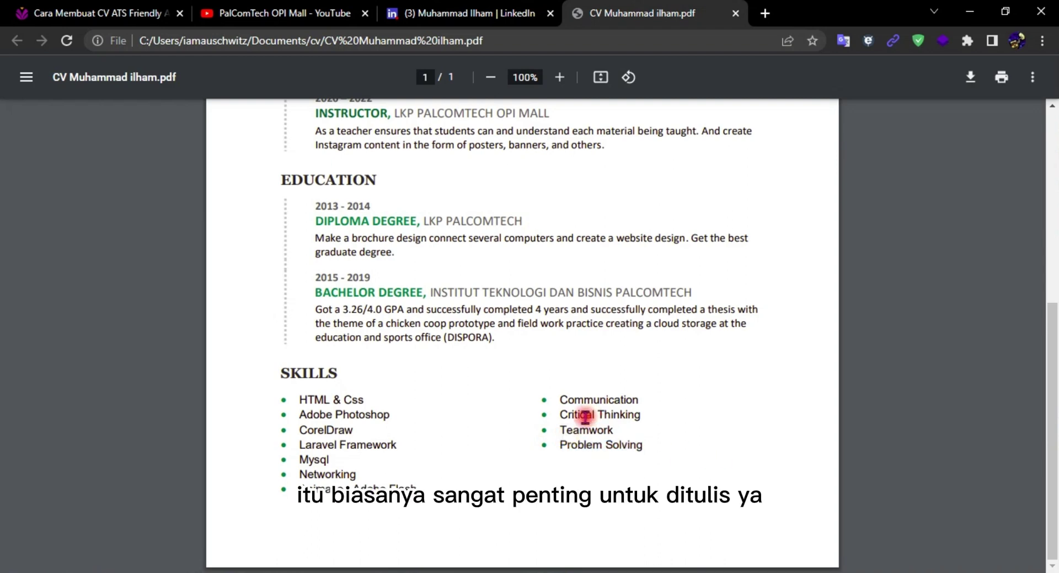
pyautogui.moveTo(643, 444); pyautogui.dragTo(567, 403)
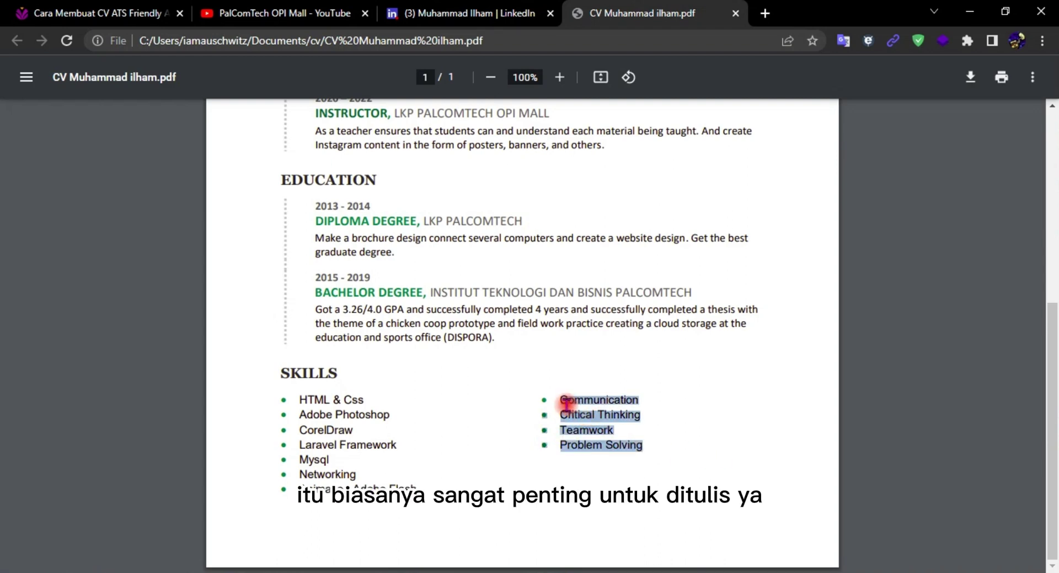
pyautogui.click(561, 426)
pyautogui.click(298, 400)
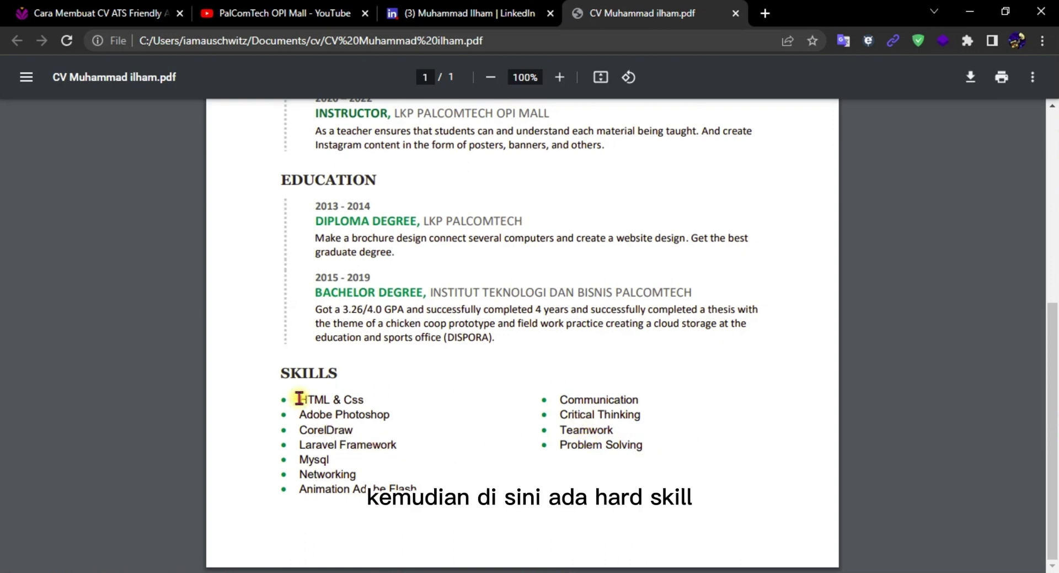
pyautogui.moveTo(298, 398); pyautogui.dragTo(421, 566)
pyautogui.click(426, 454)
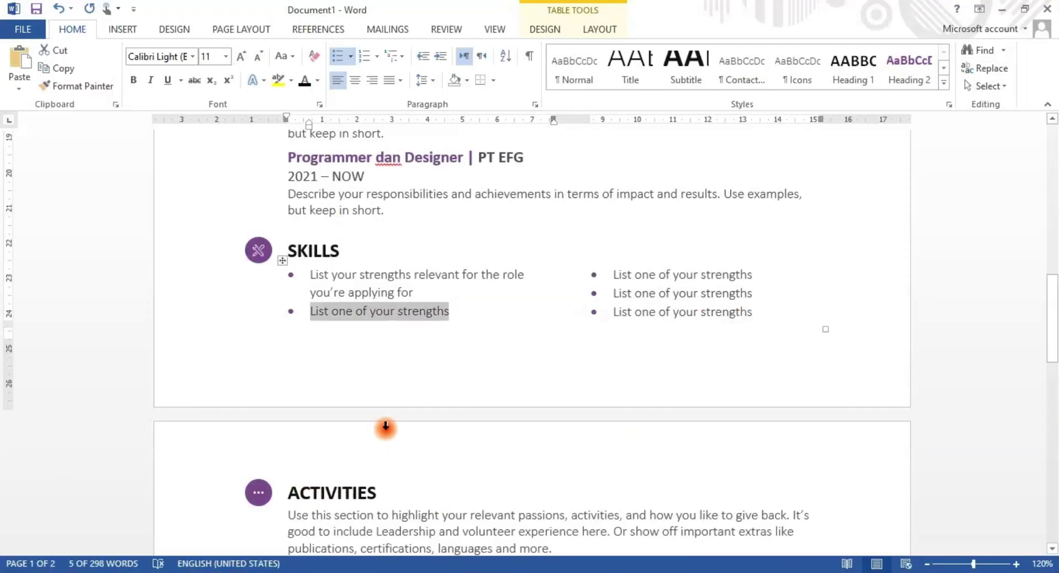
# - Delete the ACTIVITIES heading and its placeholder paragraph from the resume
pyautogui.scroll(-1, 386, 428)
pyautogui.scroll(-4, 367, 428)
pyautogui.tripleClick(368, 400)
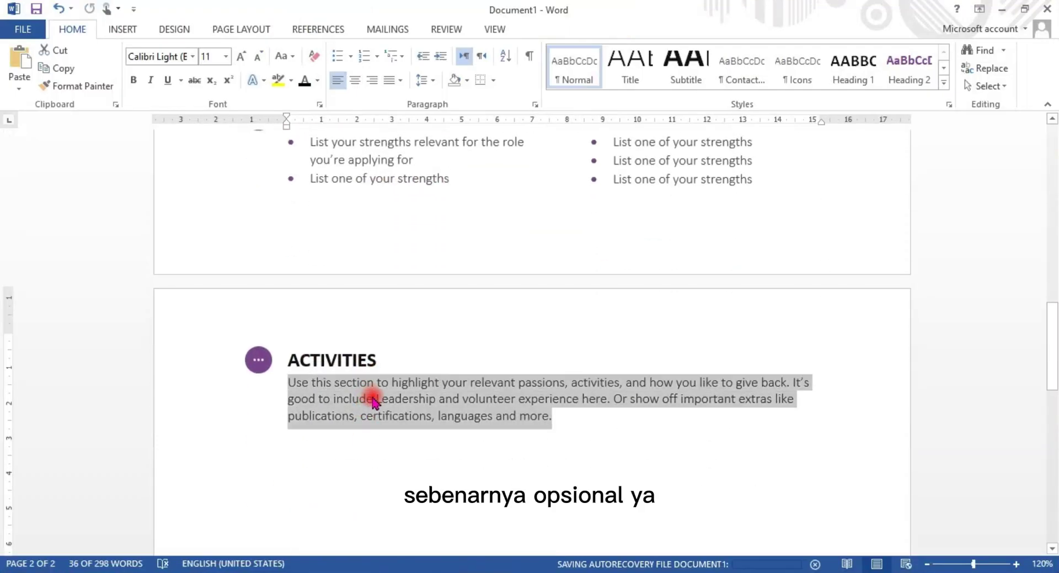
pyautogui.scroll(4, 369, 401)
pyautogui.scroll(-4, 369, 403)
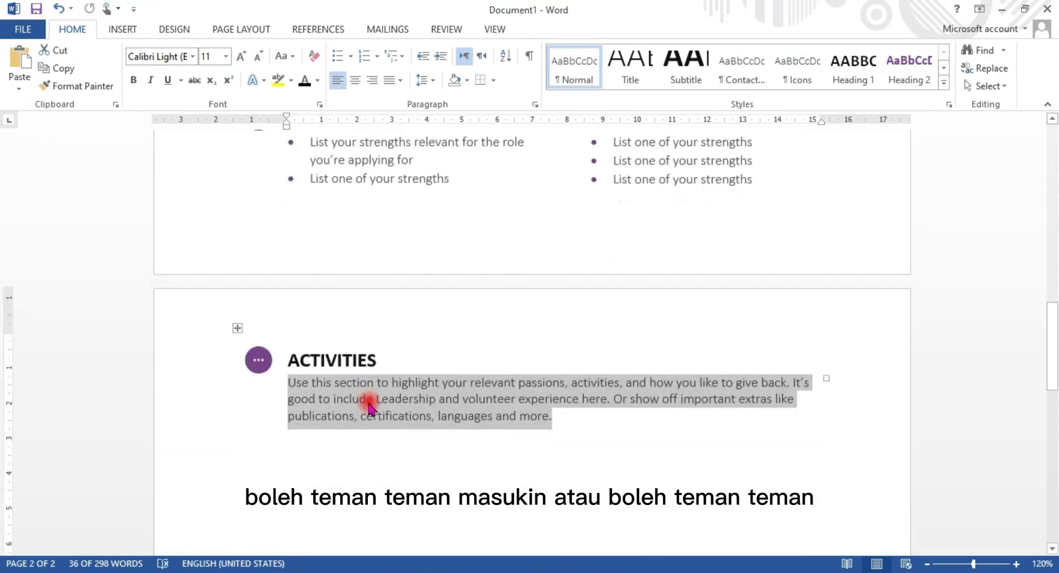
pyautogui.click(583, 421)
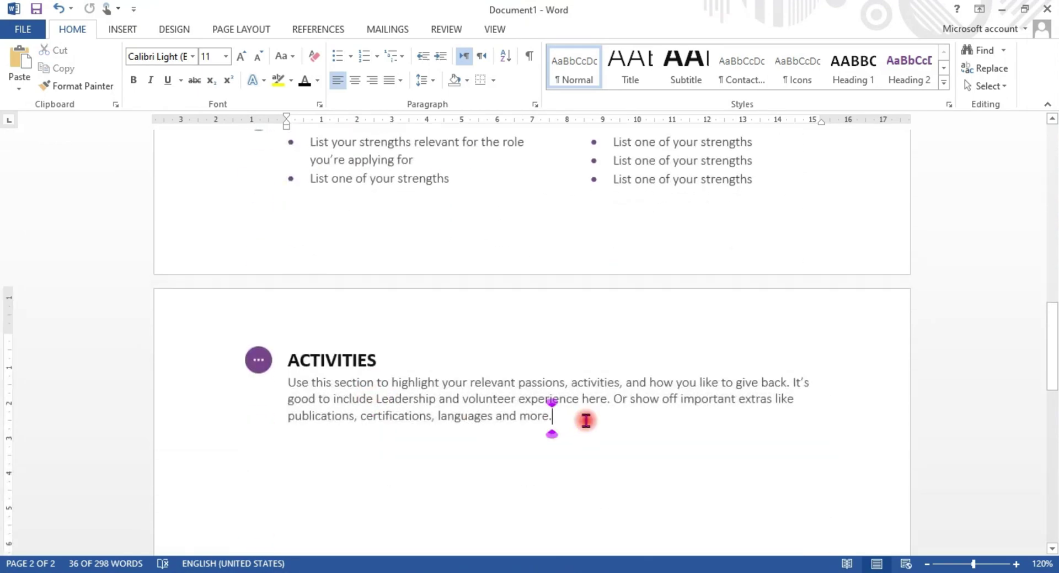
pyautogui.moveTo(551, 415); pyautogui.dragTo(288, 353)
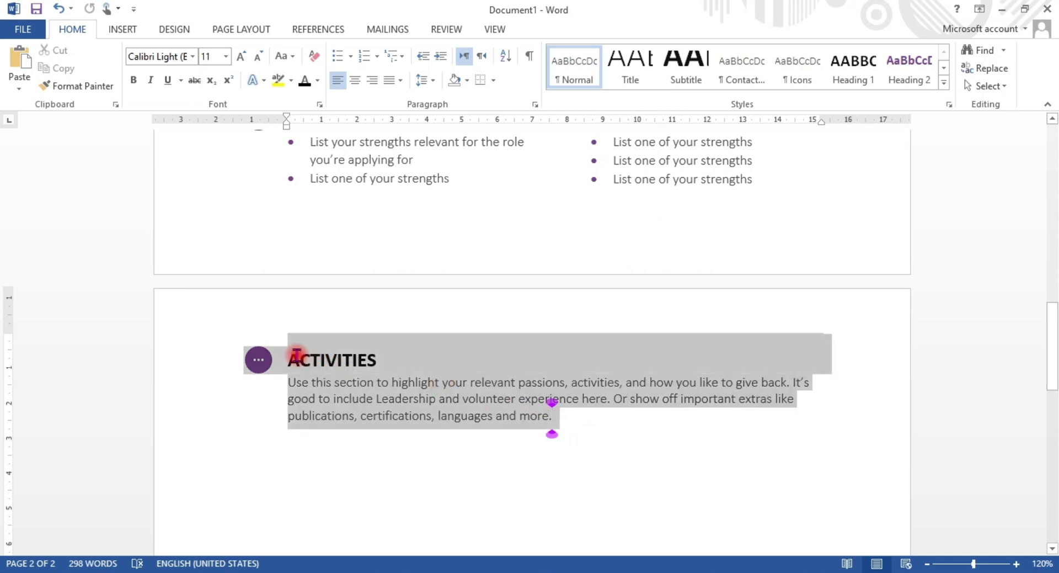
pyautogui.press('Delete')
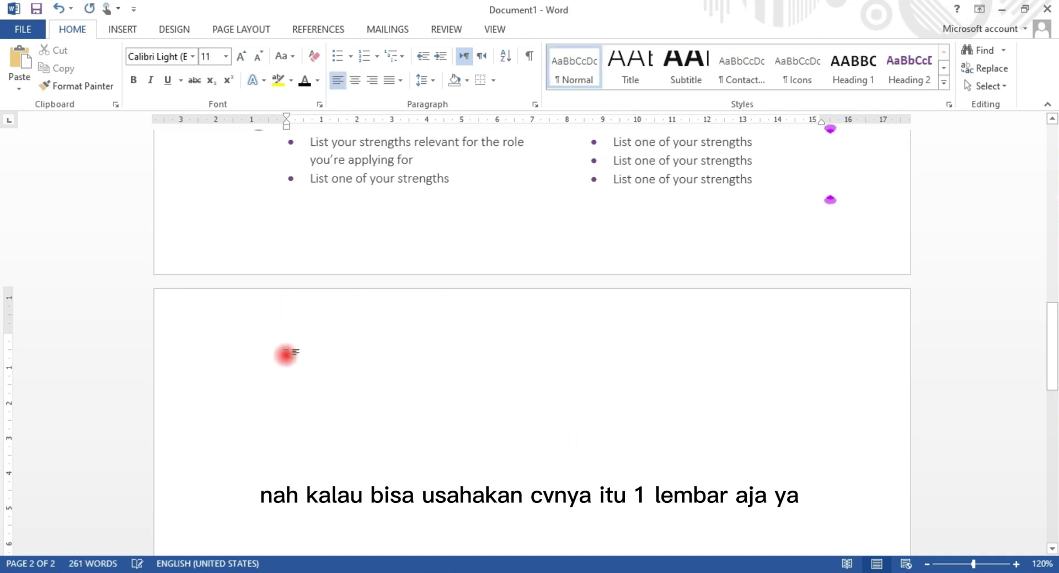
pyautogui.scroll(4, 279, 300)
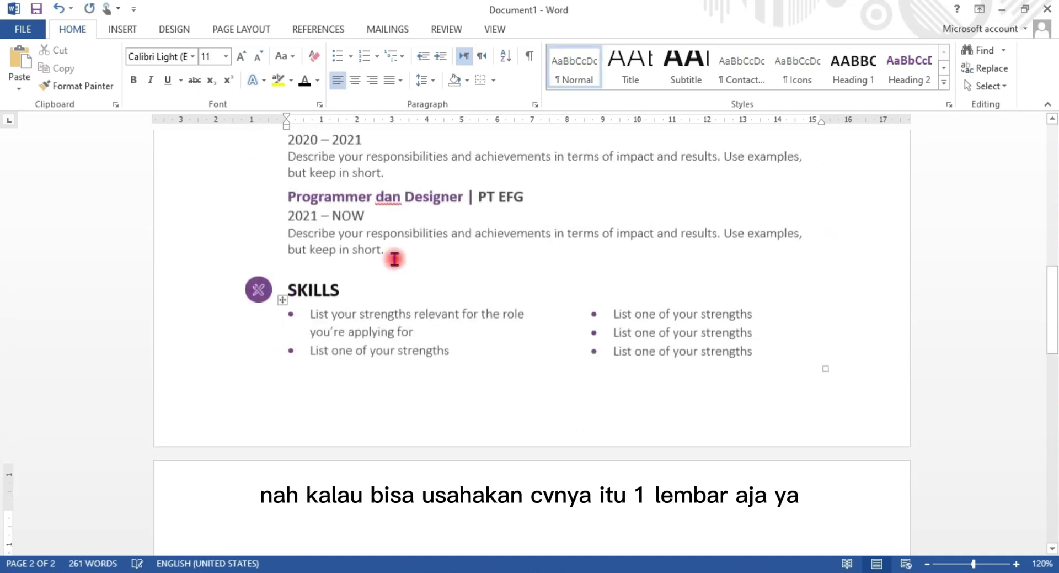
pyautogui.scroll(5, 392, 255)
pyautogui.scroll(3, 392, 256)
pyautogui.scroll(3, 394, 259)
pyautogui.scroll(-3, 395, 258)
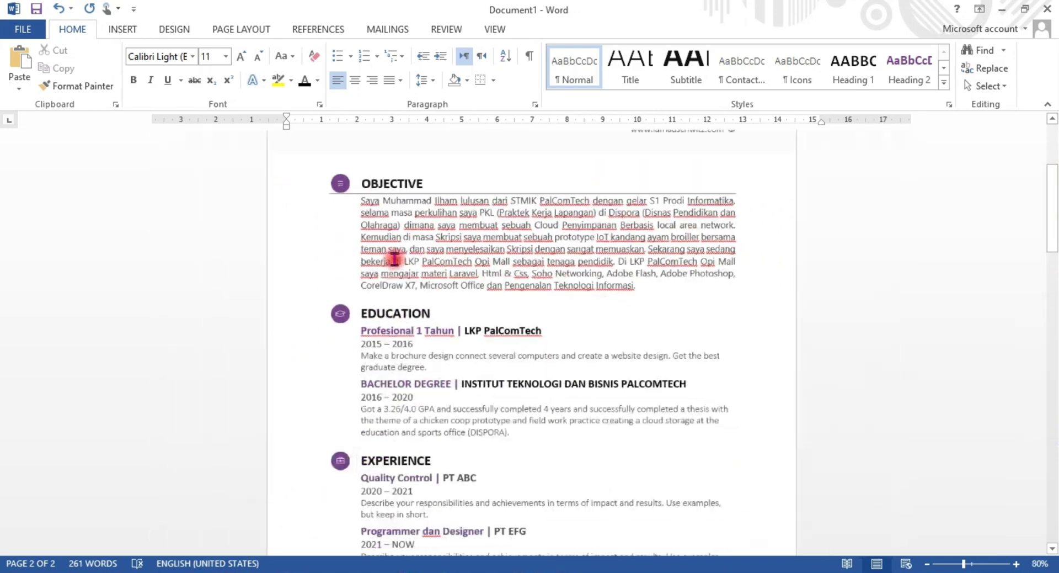
pyautogui.scroll(-1, 395, 263)
pyautogui.scroll(-1, 398, 307)
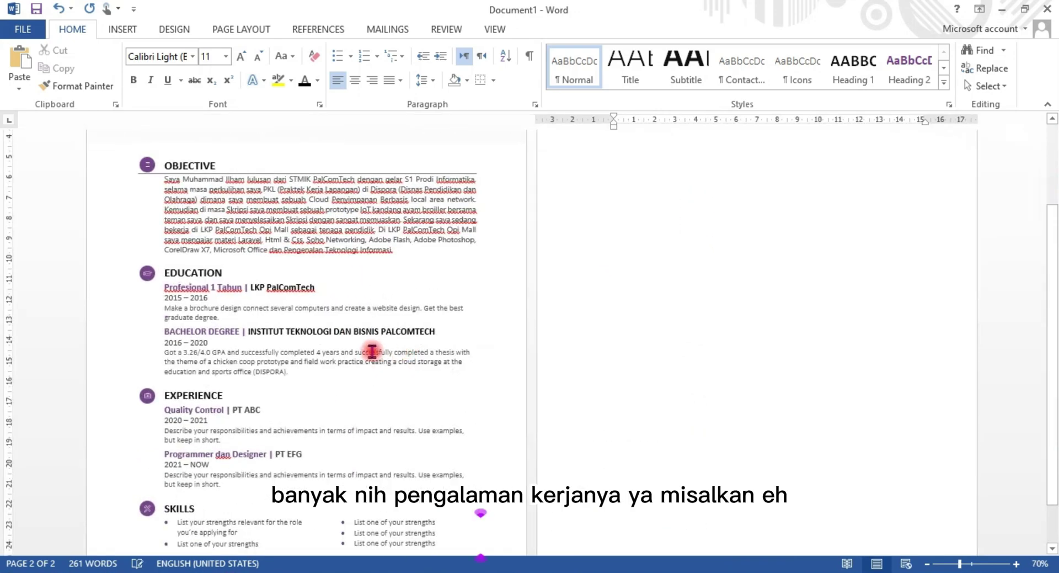
pyautogui.scroll(1, 204, 353)
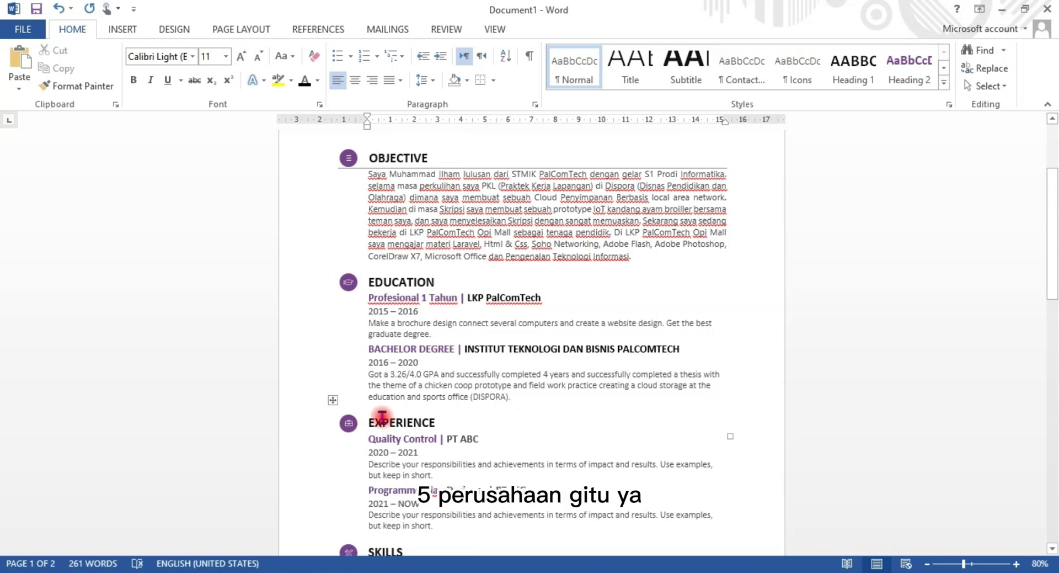
pyautogui.scroll(-3, 415, 380)
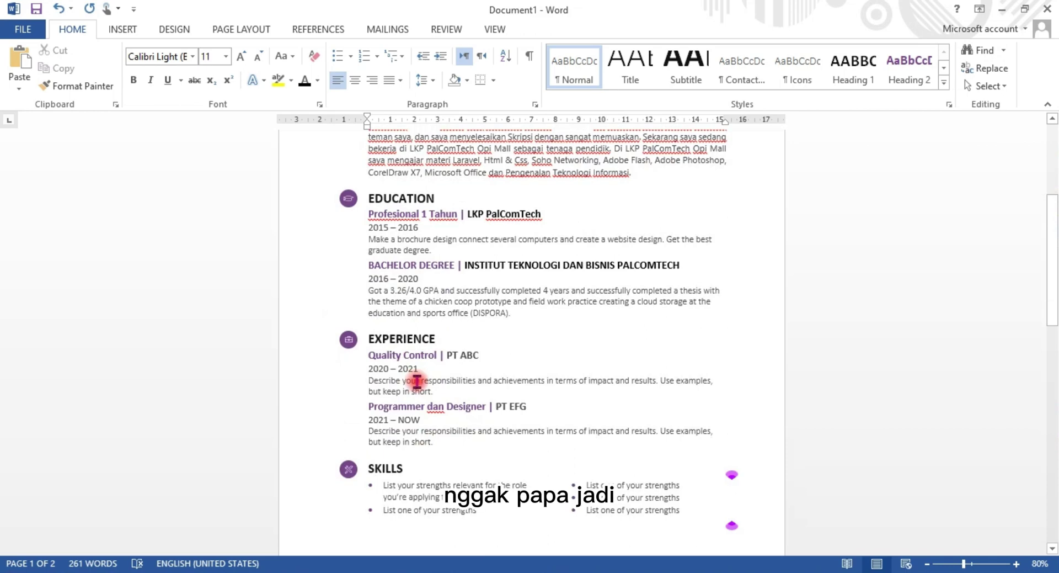
pyautogui.scroll(-10, 415, 379)
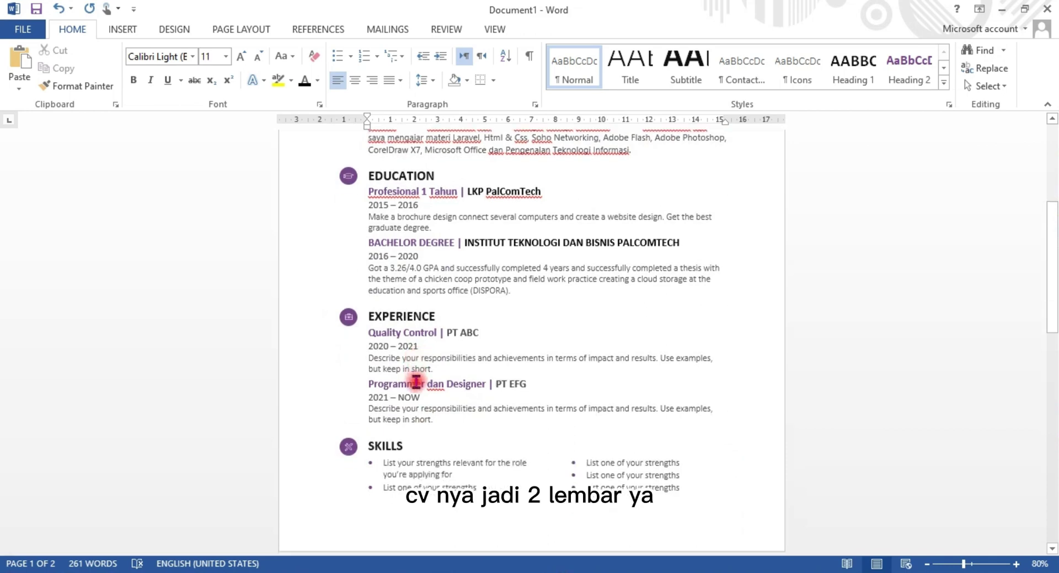
pyautogui.scroll(7, 416, 379)
pyautogui.scroll(6, 415, 376)
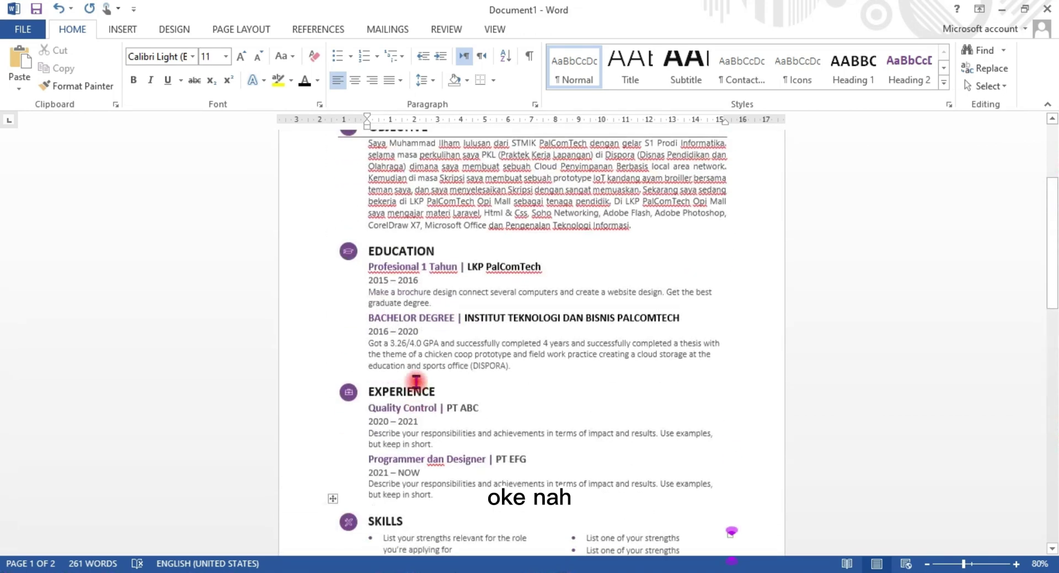
pyautogui.scroll(4, 417, 379)
pyautogui.scroll(2, 446, 349)
pyautogui.keyDown('ctrl'); pyautogui.scroll(2, 508, 304); pyautogui.keyUp('ctrl')
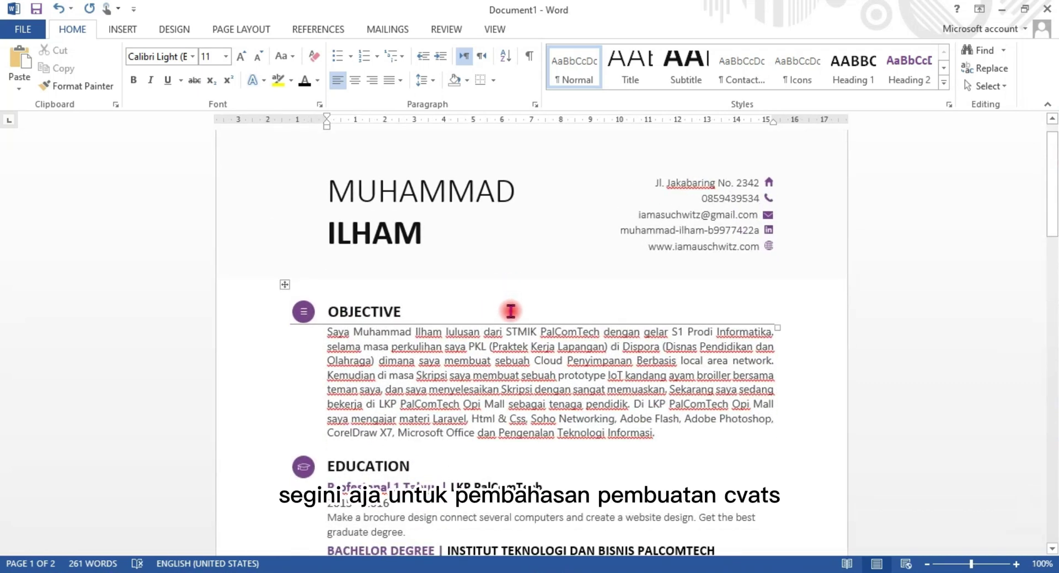
pyautogui.scroll(1, 511, 310)
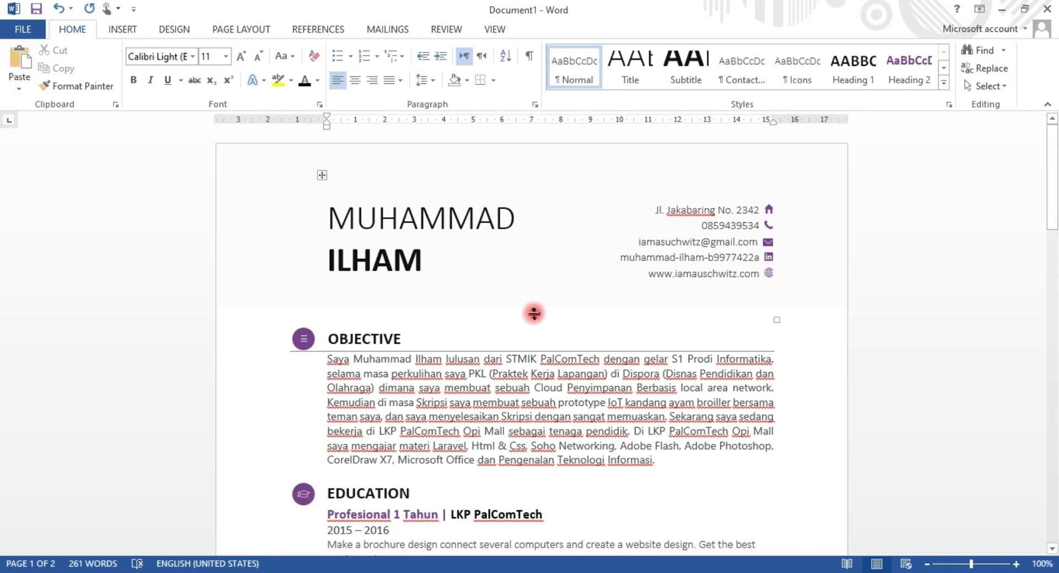
pyautogui.click(536, 407)
pyautogui.click(536, 407)
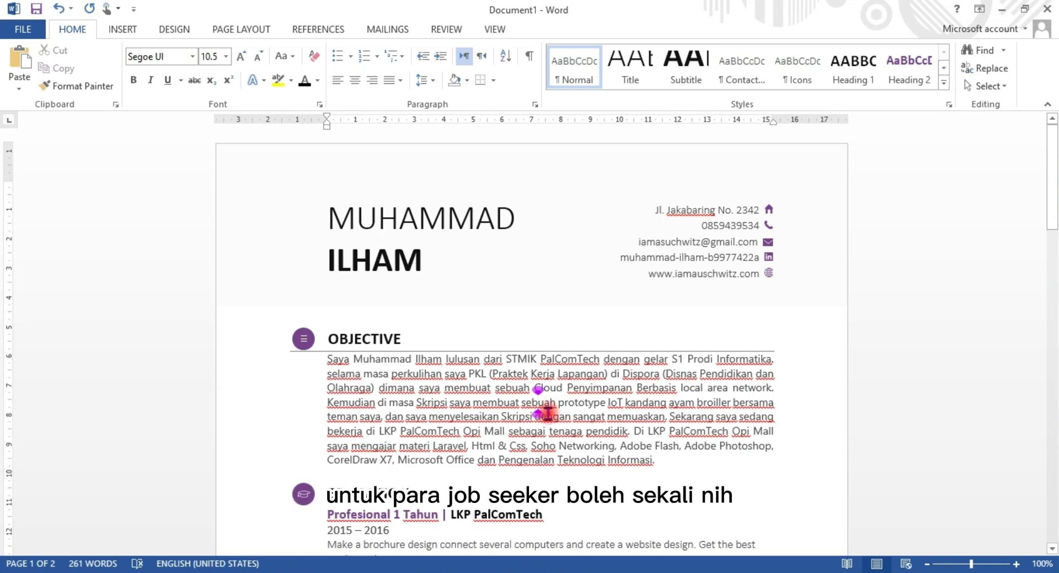
pyautogui.scroll(-5, 493, 408)
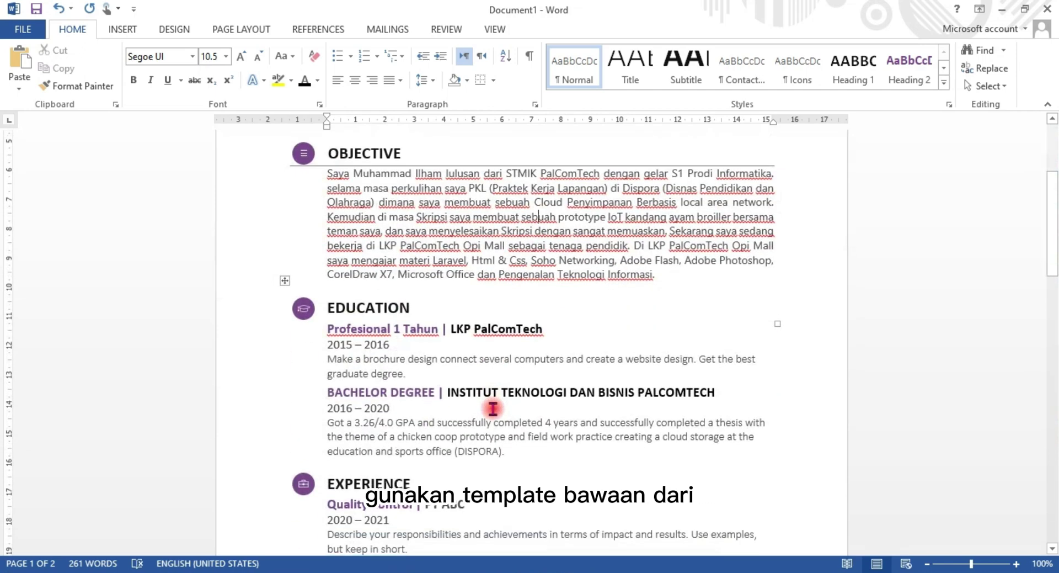
pyautogui.scroll(-8, 493, 408)
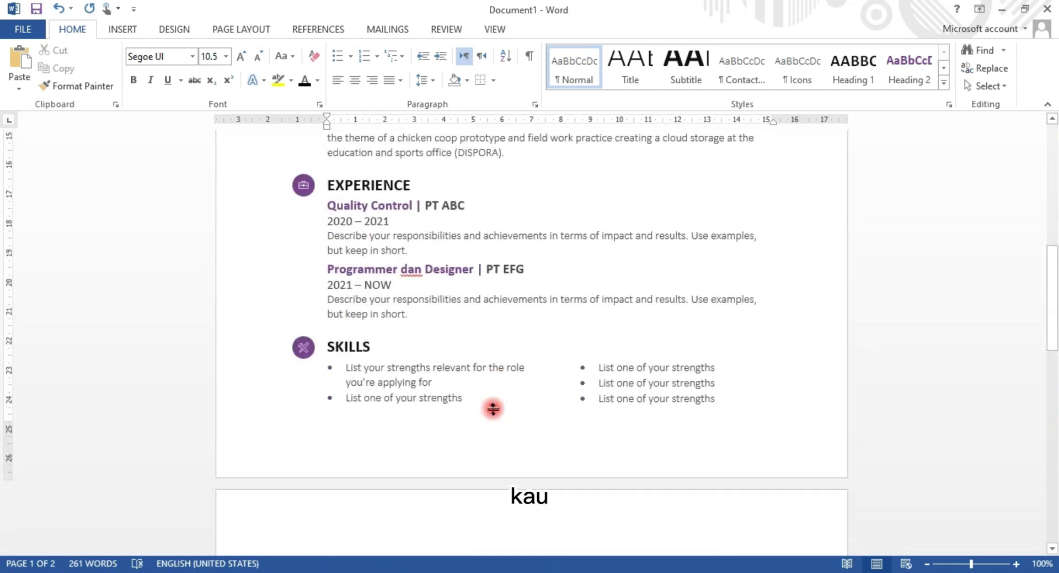
pyautogui.scroll(2, 493, 408)
pyautogui.scroll(4, 493, 408)
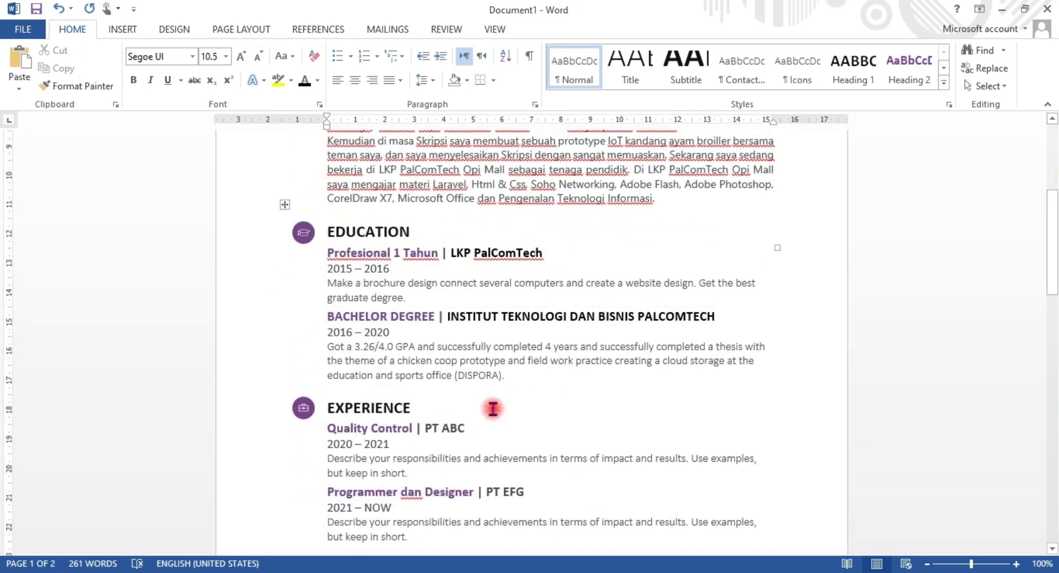
pyautogui.scroll(5, 493, 408)
pyautogui.scroll(2, 489, 407)
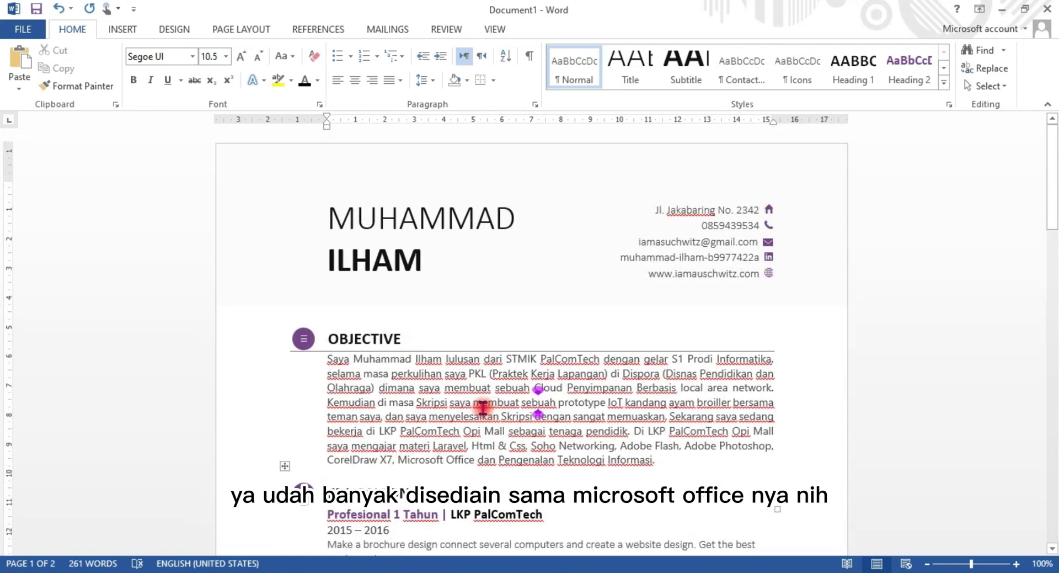
pyautogui.click(23, 29)
pyautogui.click(48, 96)
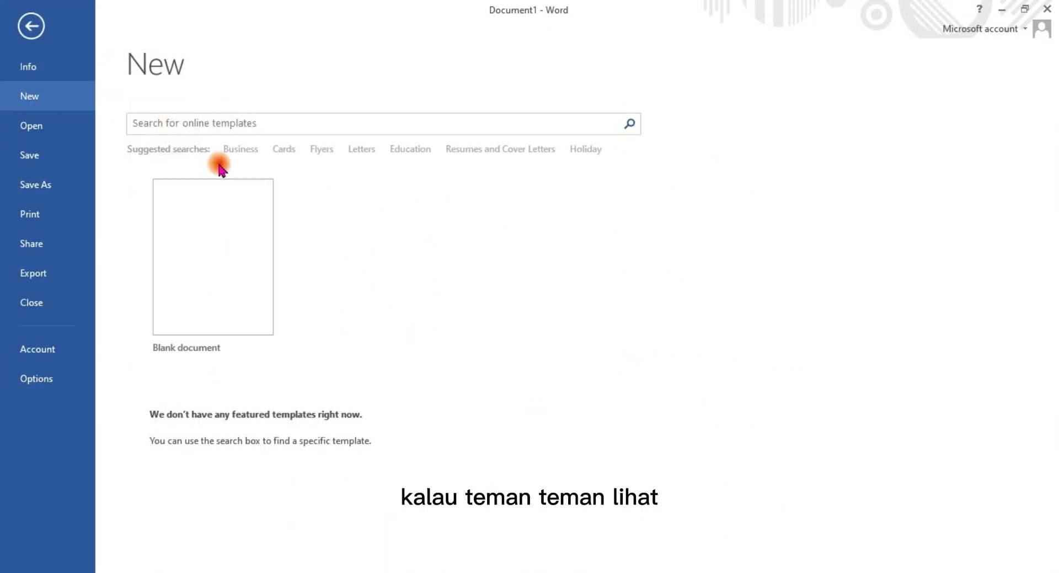
pyautogui.click(220, 127)
pyautogui.write('v')
pyautogui.press('Return')
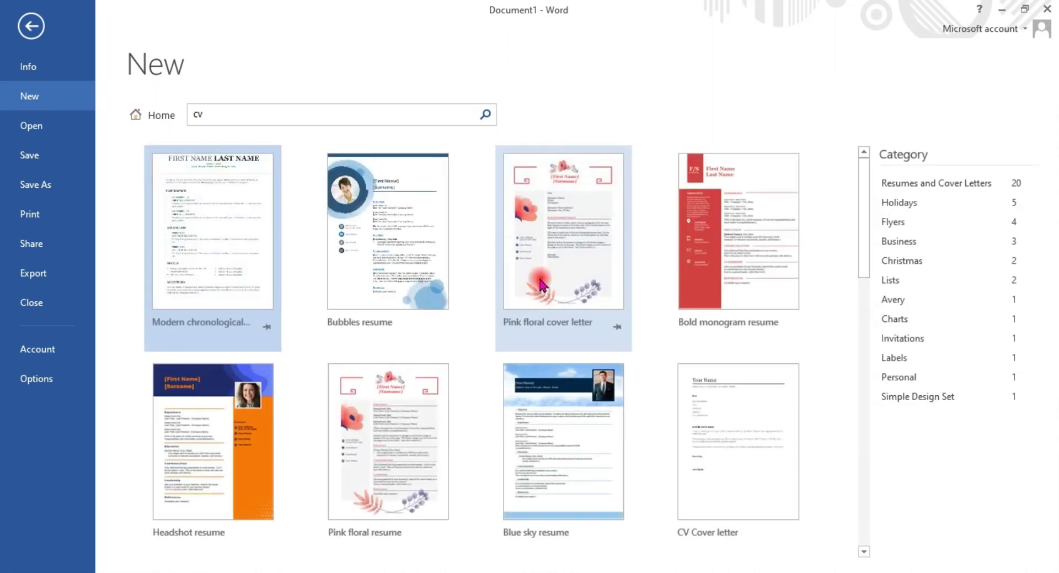
pyautogui.scroll(-4, 552, 306)
pyautogui.scroll(-5, 624, 321)
pyautogui.scroll(-3, 635, 340)
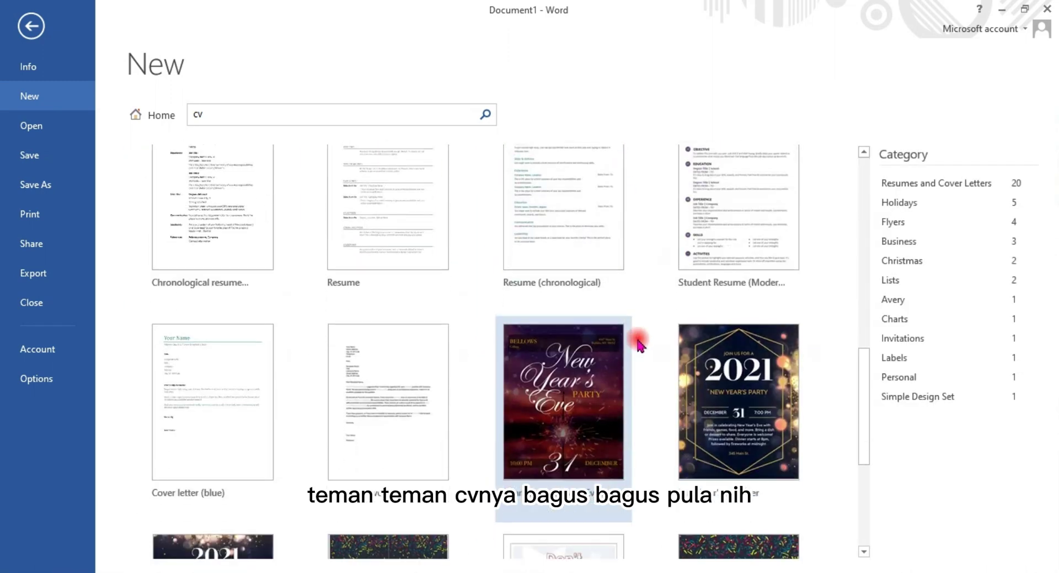
pyautogui.scroll(-5, 639, 343)
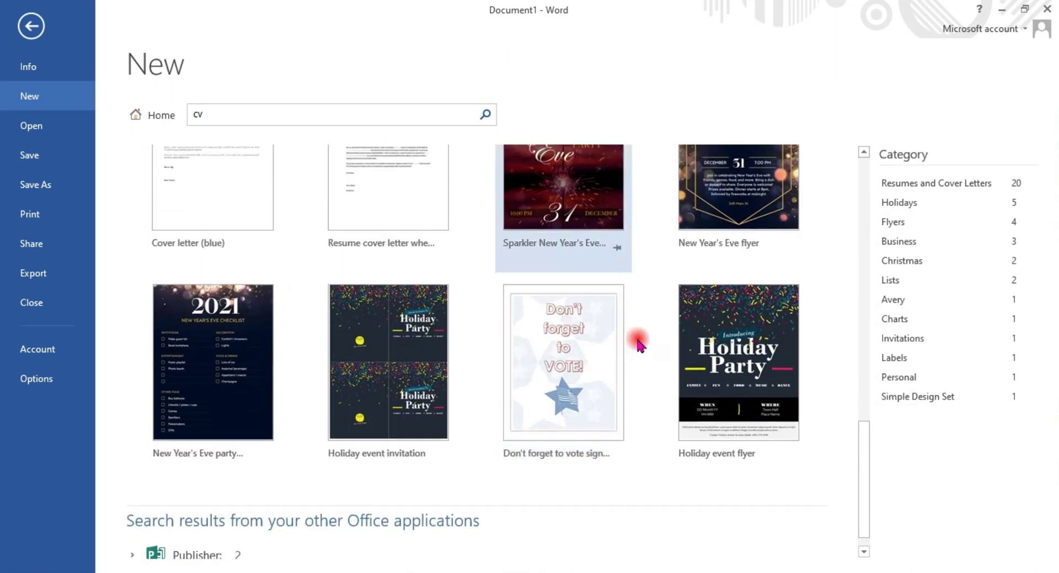
pyautogui.scroll(6, 639, 343)
pyautogui.scroll(3, 639, 343)
pyautogui.scroll(5, 411, 373)
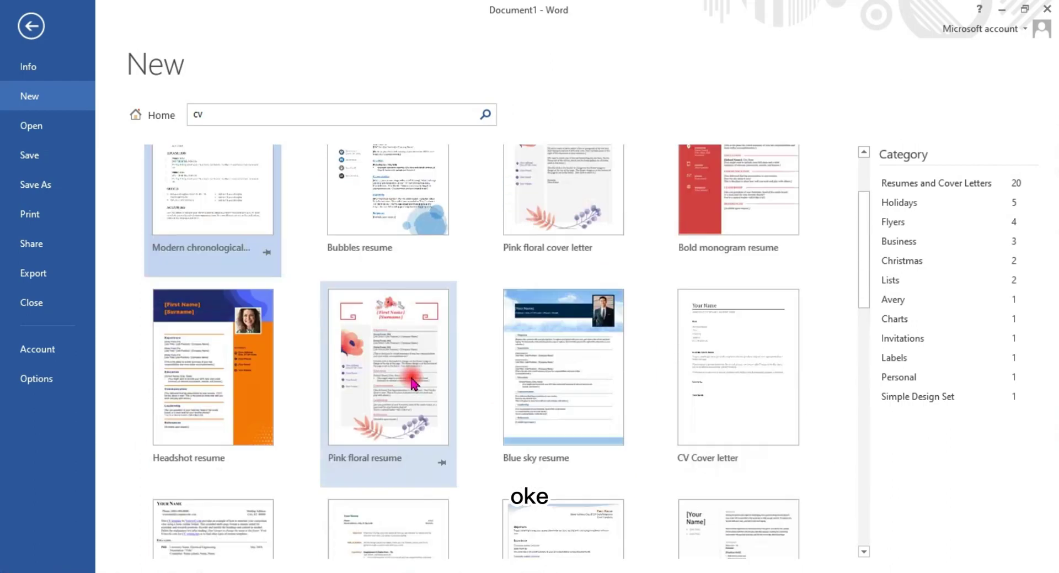
pyautogui.scroll(1, 412, 382)
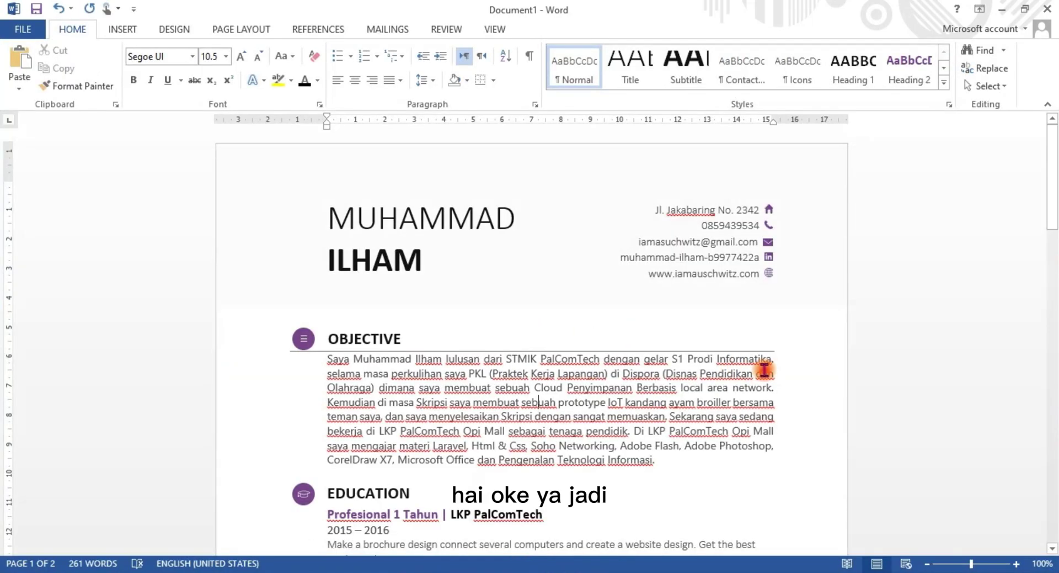
pyautogui.scroll(-5, 476, 328)
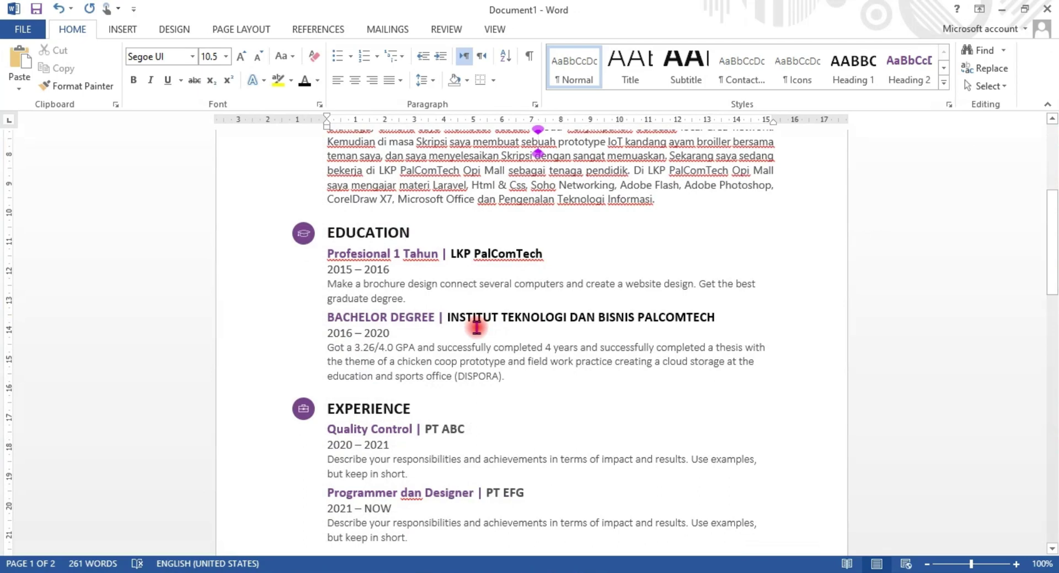
pyautogui.scroll(-3, 477, 328)
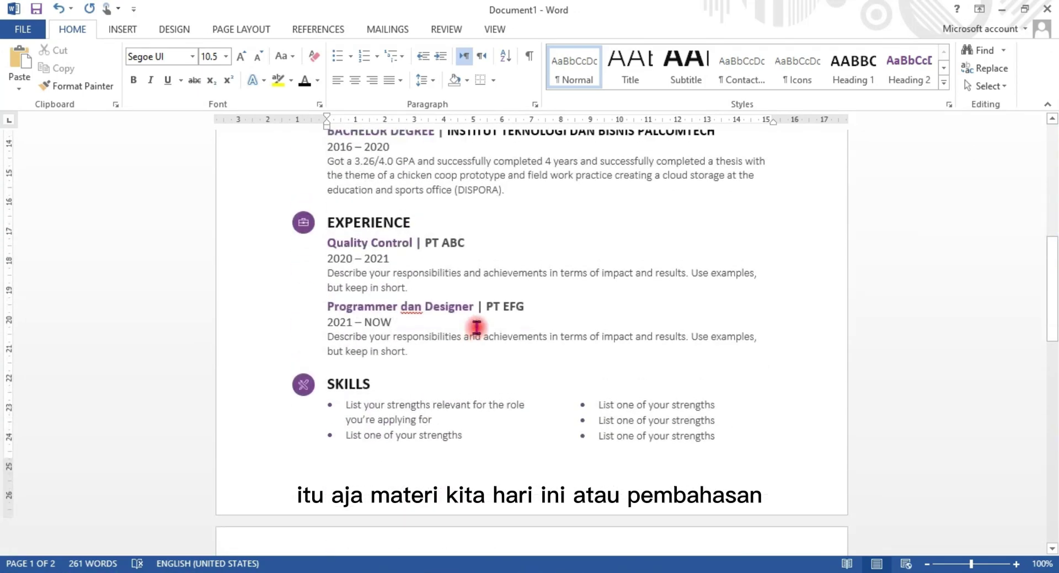
pyautogui.scroll(3, 477, 328)
pyautogui.scroll(6, 477, 328)
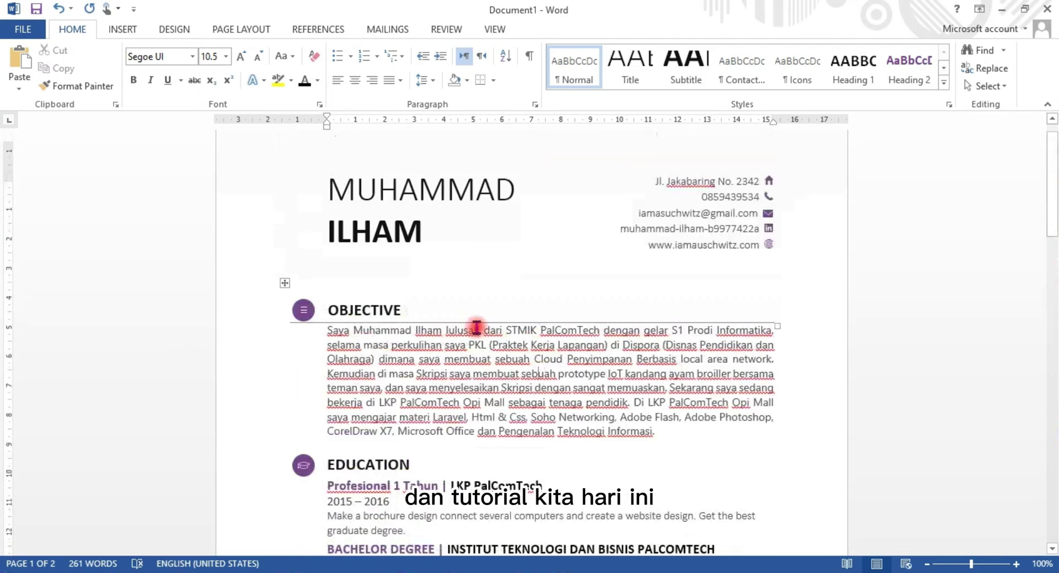